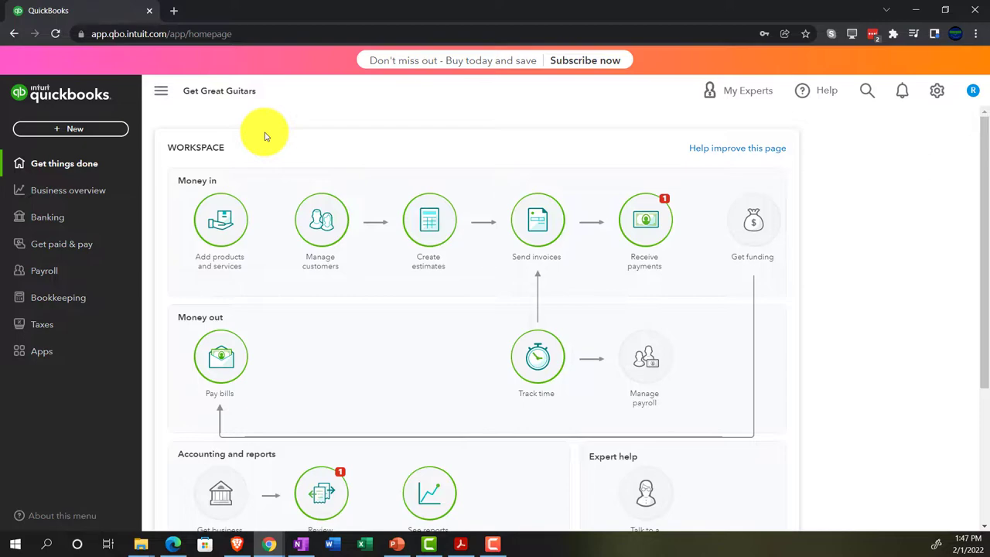
Check the Accountant view option in the settings and compare with the sample company's homepage in Edge.
{"action": "key", "text": "ctrl+plus"}
{"action": "key", "text": "ctrl+plus"}
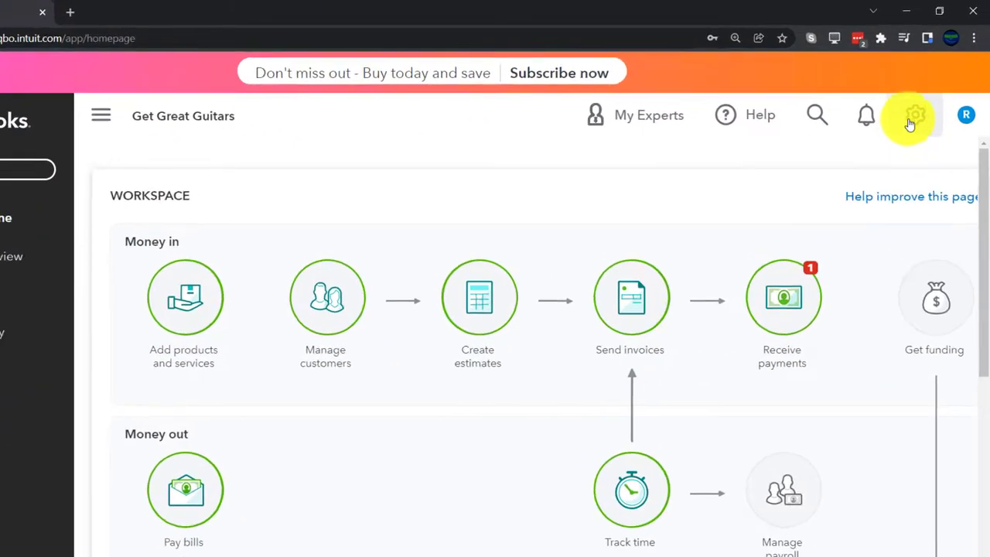
{"action": "left_click", "coordinate": [912, 118]}
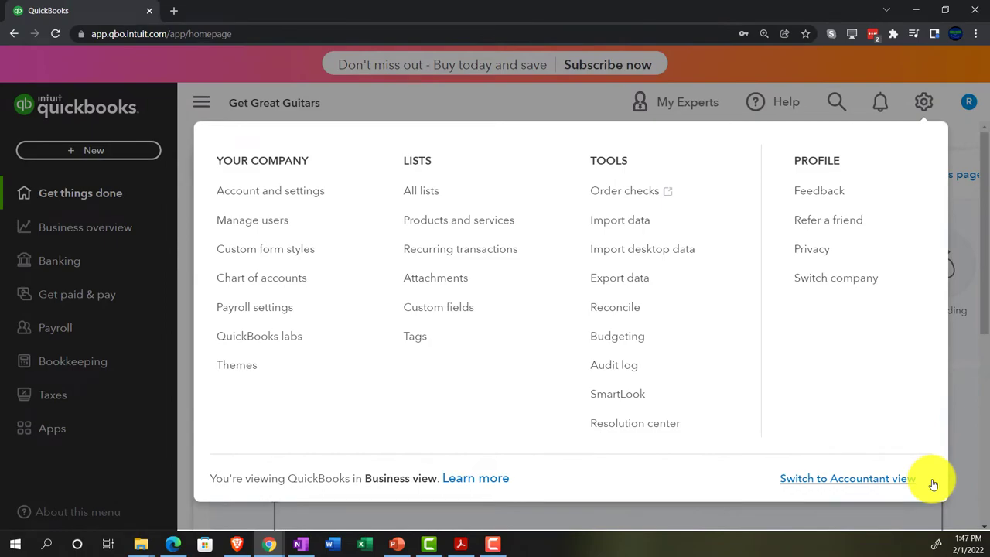
{"action": "left_click", "coordinate": [955, 463]}
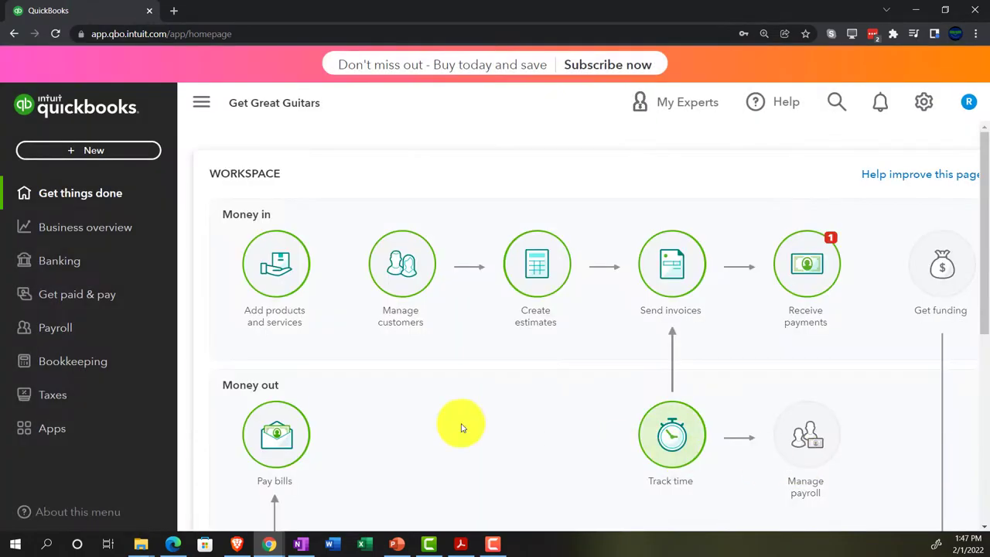
{"action": "left_click", "coordinate": [177, 544]}
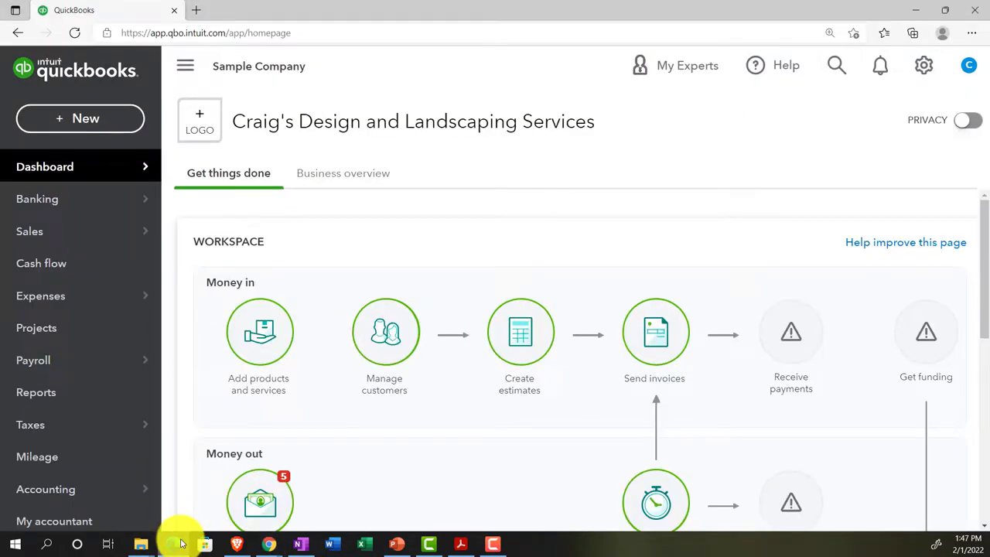
{"action": "left_click", "coordinate": [180, 543]}
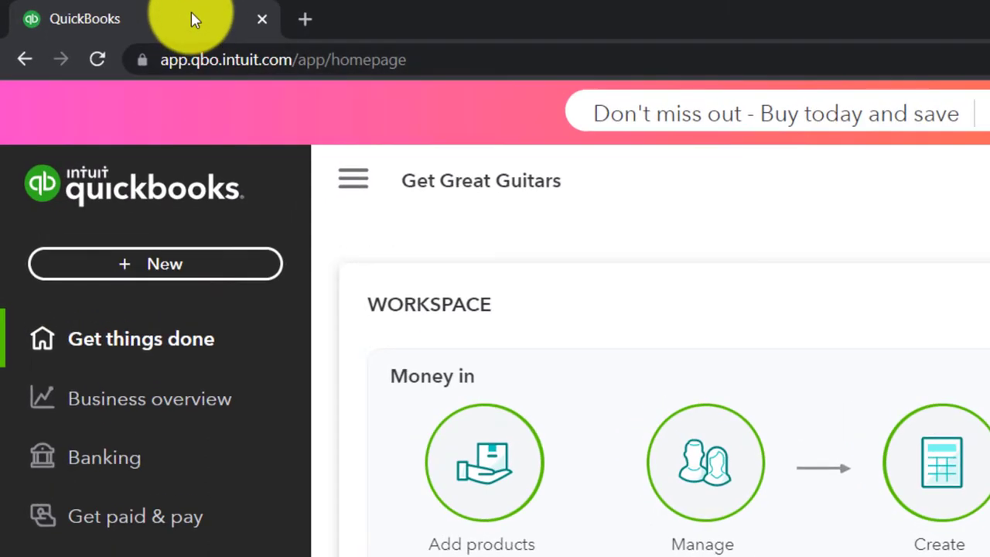
Duplicate the Get Great Guitars homepage tab twice in Chrome.
{"action": "right_click", "coordinate": [191, 12]}
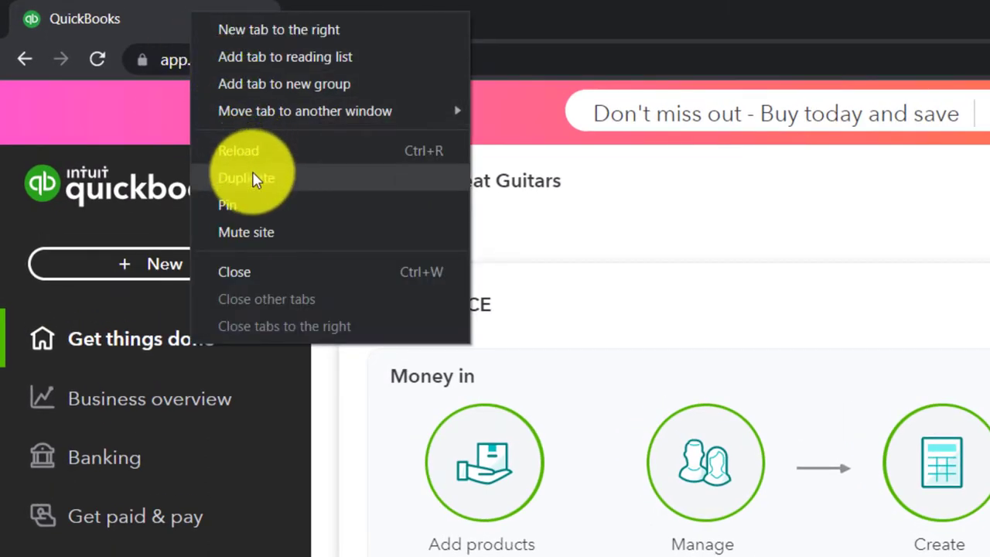
{"action": "left_click", "coordinate": [255, 178]}
{"action": "left_click", "coordinate": [180, 19]}
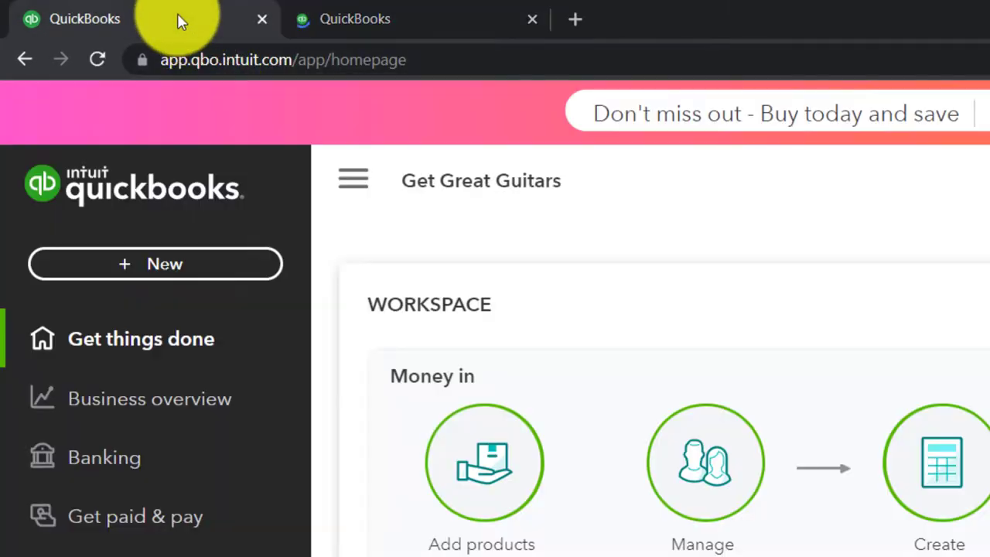
{"action": "right_click", "coordinate": [177, 14]}
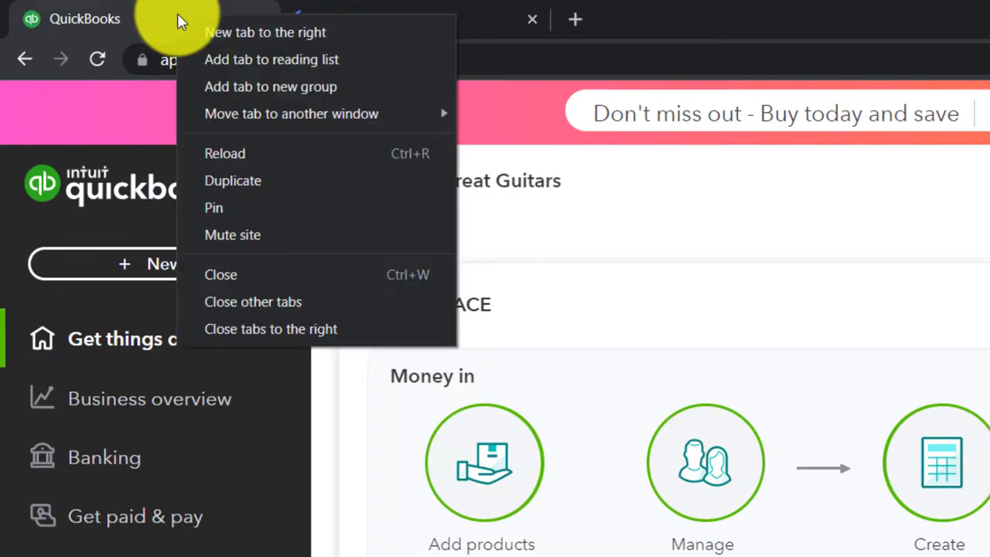
{"action": "left_click", "coordinate": [244, 179]}
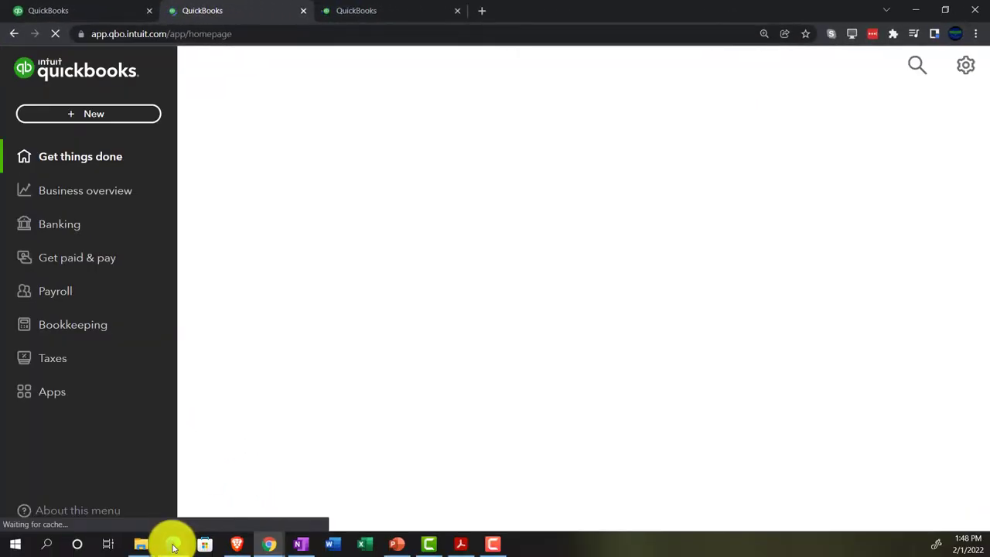
Switch to Edge to open the sample company's Reports page, and return to Get Great Guitars in Chrome.
{"action": "left_click", "coordinate": [173, 545]}
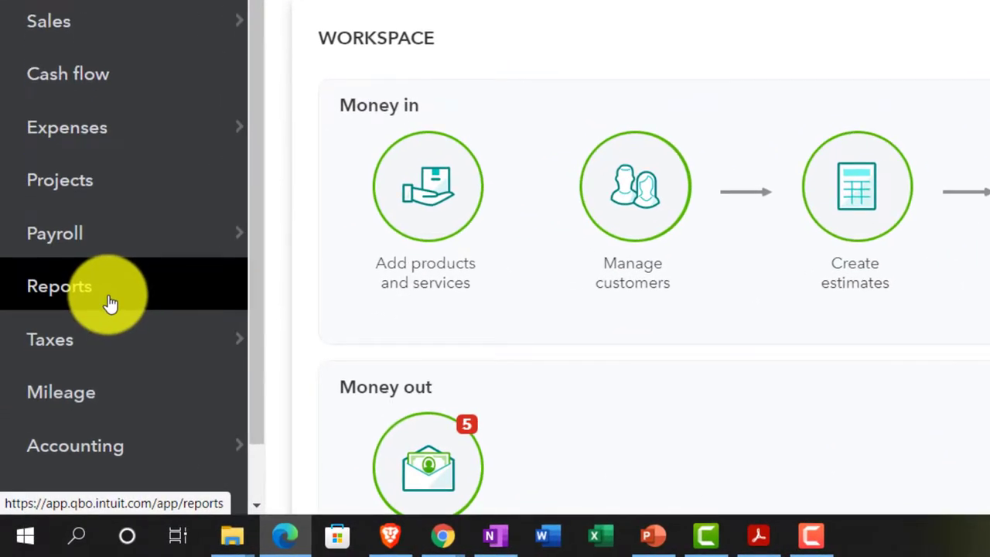
{"action": "left_click", "coordinate": [128, 305]}
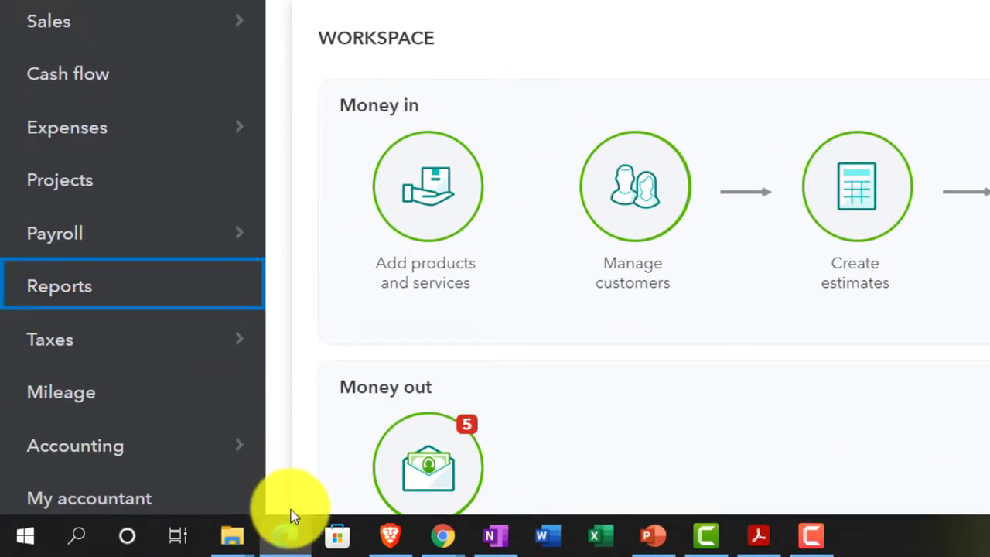
{"action": "mouse_move", "coordinate": [290, 530]}
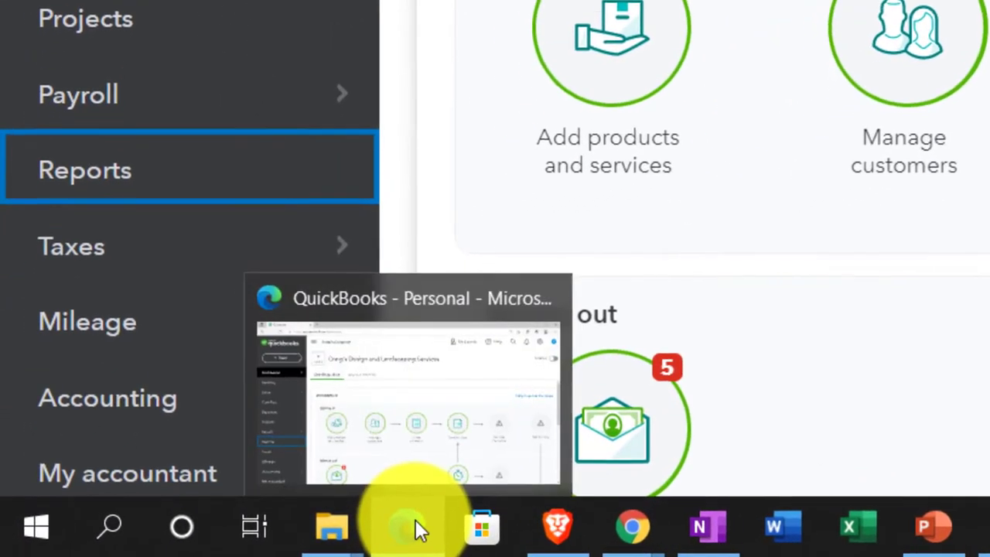
{"action": "left_click", "coordinate": [415, 520]}
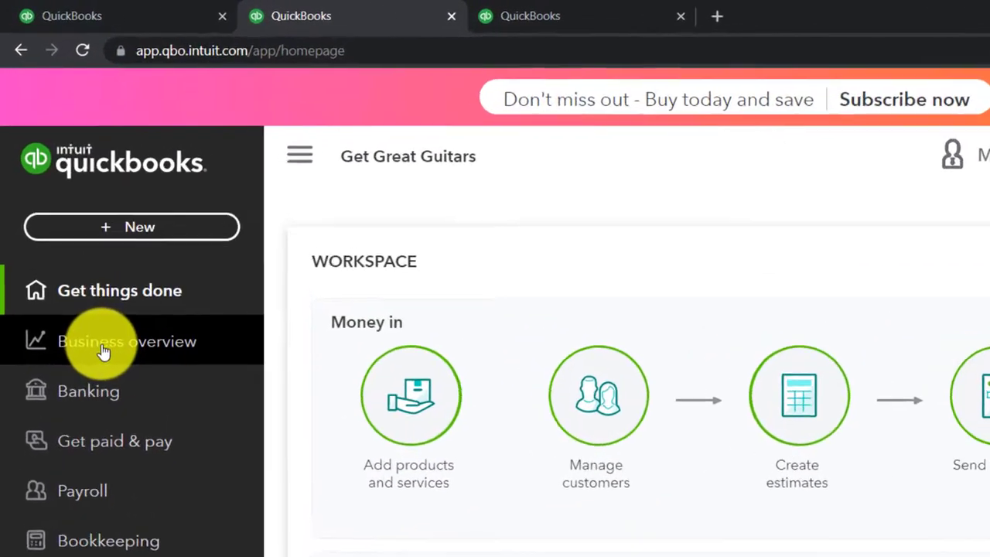
Open the Balance Sheet report in the second tab with the navigation sidebar hidden.
{"action": "left_click", "coordinate": [70, 232]}
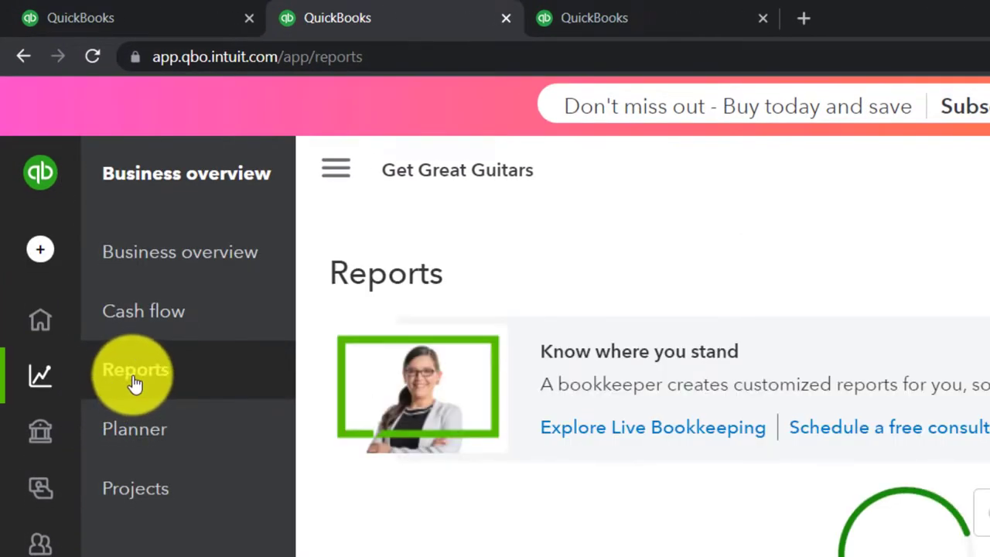
{"action": "left_click", "coordinate": [322, 189]}
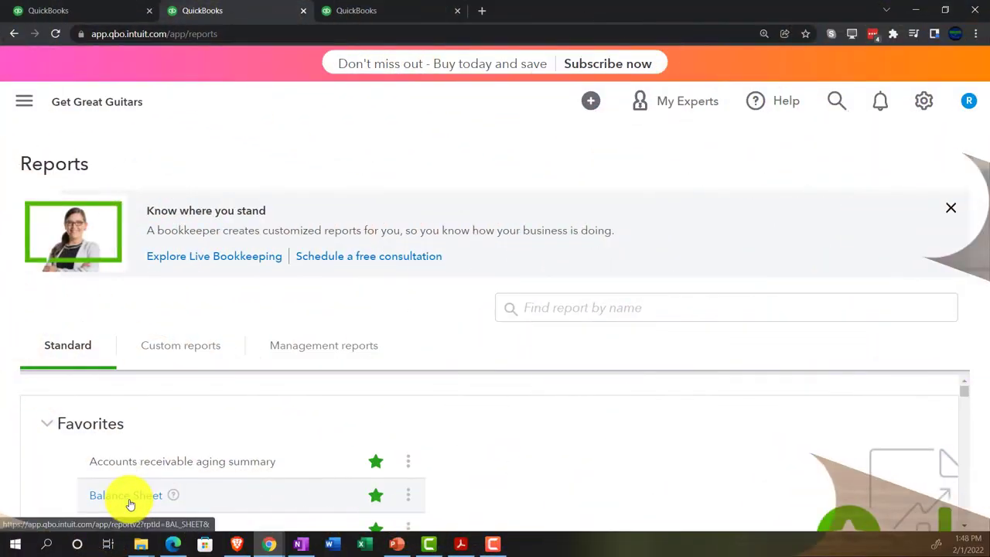
{"action": "left_click", "coordinate": [130, 499]}
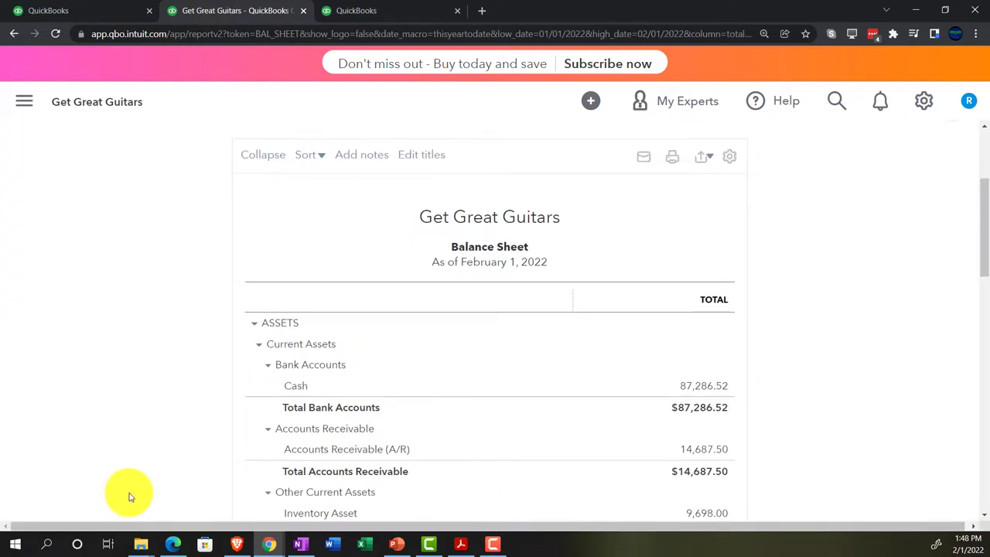
Run the Balance Sheet for the period 01/01/2022 to 01/31/2022.
{"action": "scroll", "coordinate": [127, 493], "scroll_direction": "up", "scroll_amount": 3}
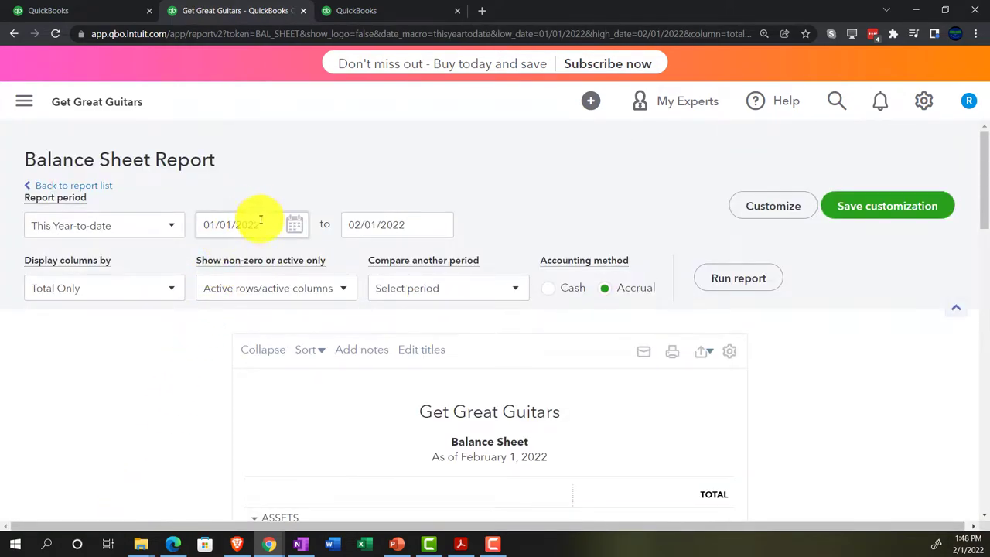
{"action": "left_click_drag", "start_coordinate": [260, 219], "coordinate": [207, 220]}
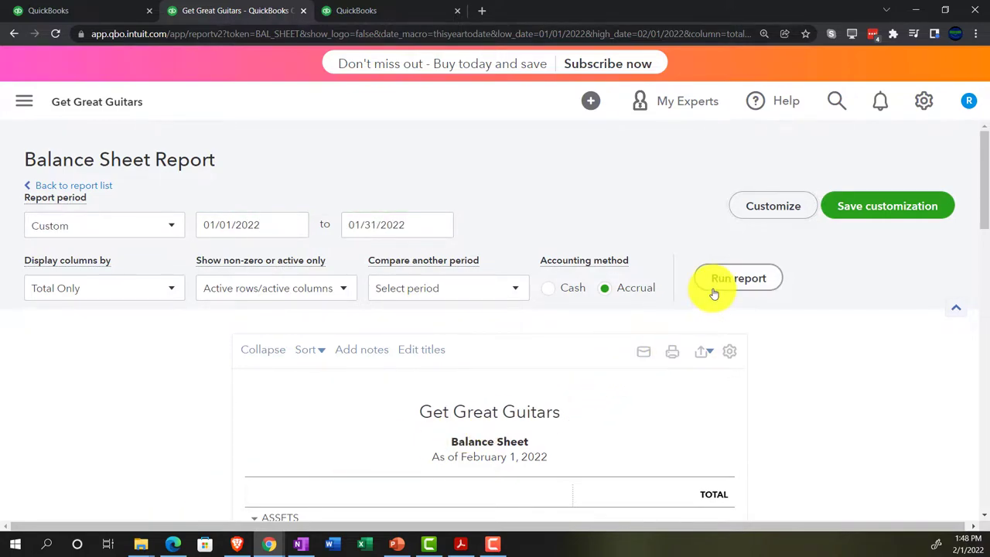
{"action": "scroll", "coordinate": [713, 294], "scroll_direction": "down", "scroll_amount": 3}
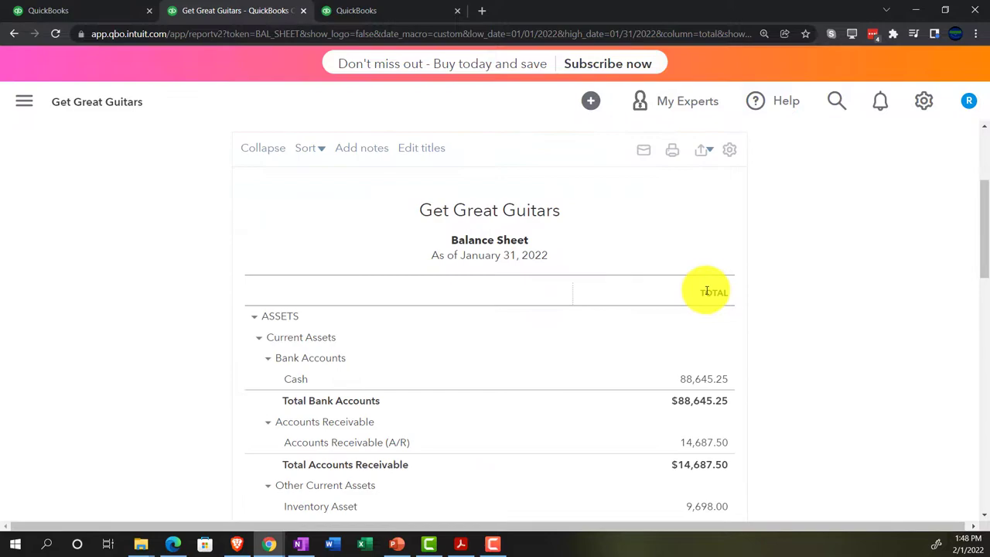
Open the favorite Profit and Loss report in the third tab with the navigation sidebar hidden.
{"action": "left_click", "coordinate": [375, 13]}
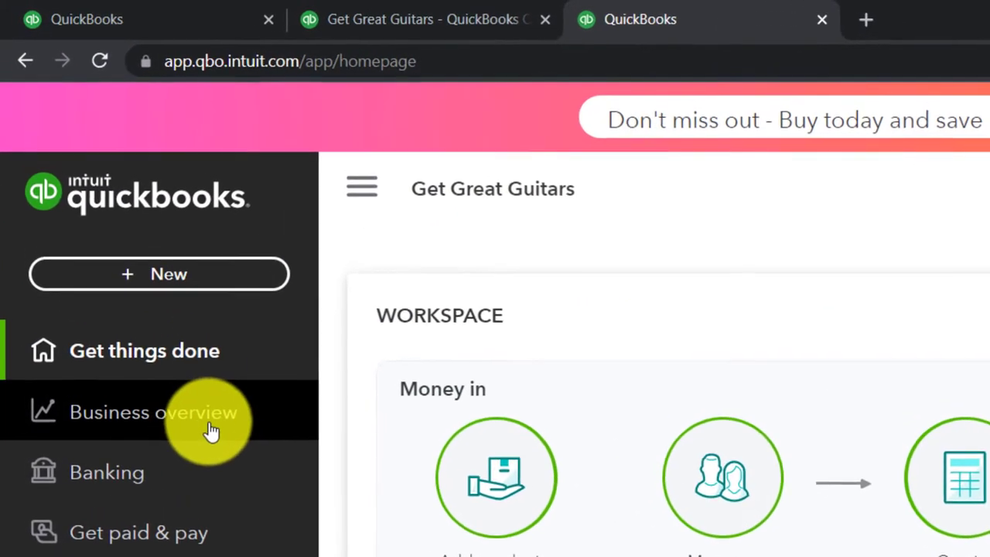
{"action": "left_click", "coordinate": [111, 240]}
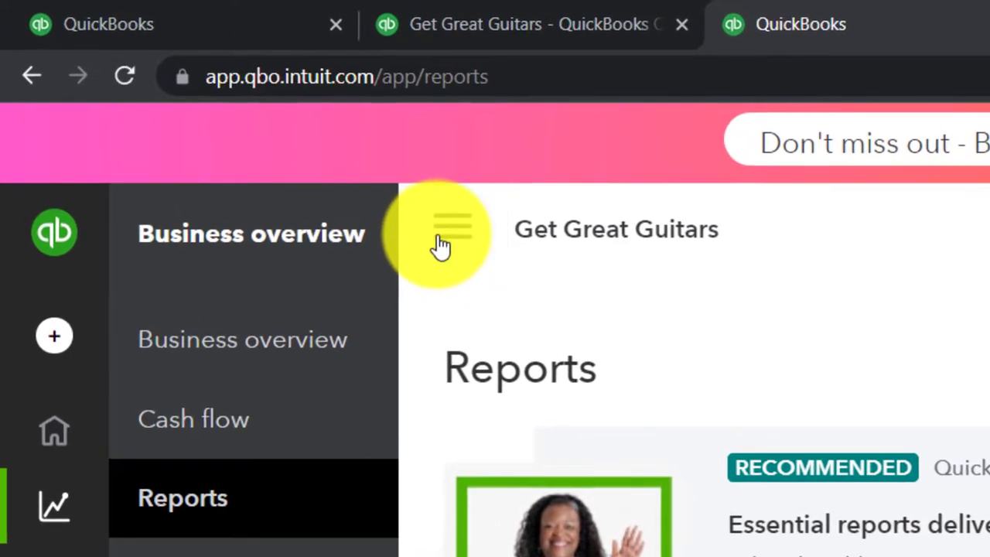
{"action": "left_click", "coordinate": [398, 210]}
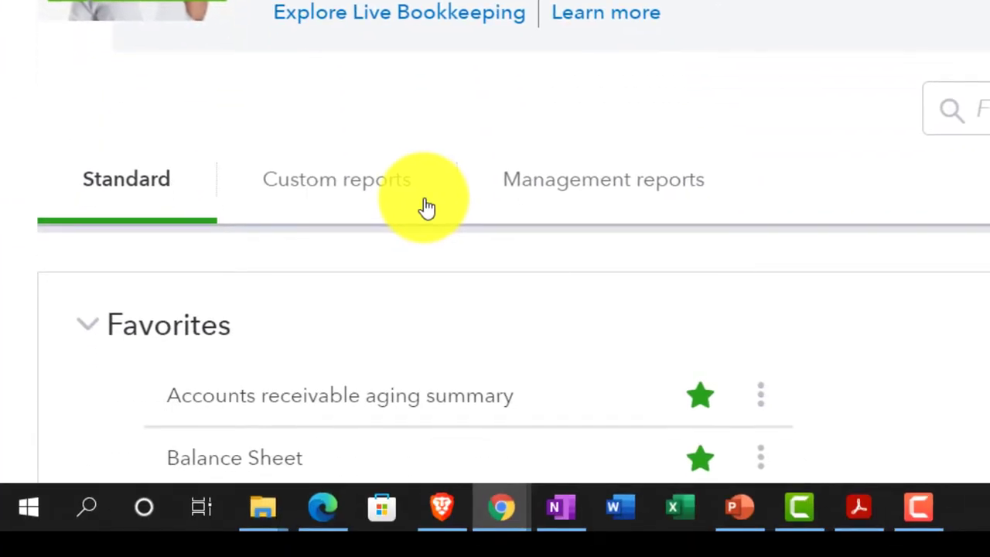
{"action": "scroll", "coordinate": [426, 207], "scroll_direction": "down", "scroll_amount": 3}
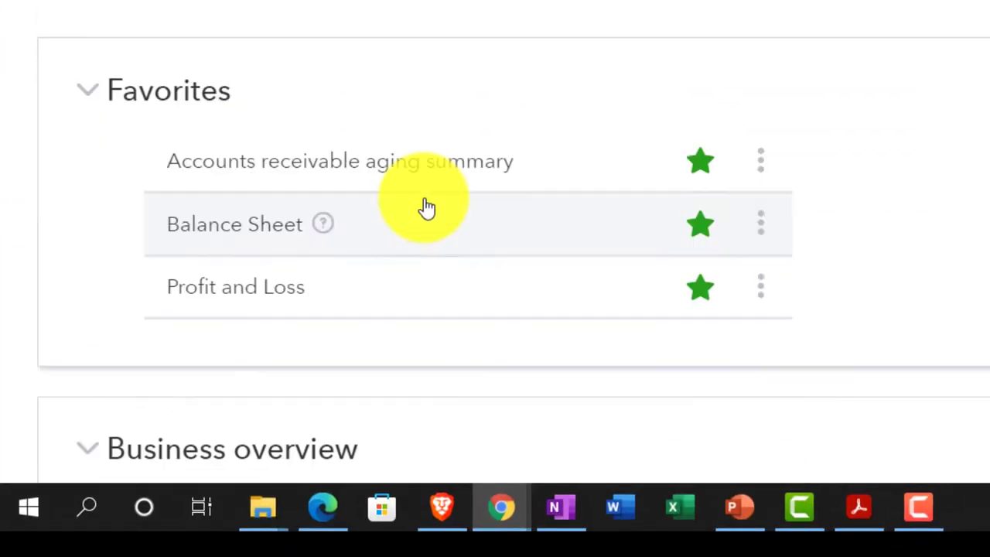
{"action": "left_click", "coordinate": [221, 304]}
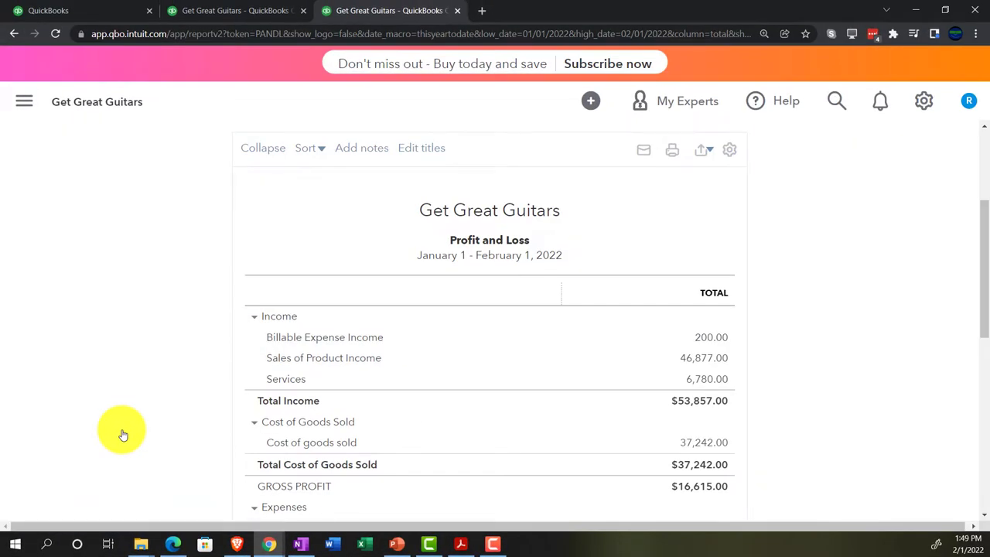
Run the Profit and Loss report for the period 01/01/2022 to 01/31/2022.
{"action": "scroll", "coordinate": [122, 433], "scroll_direction": "up", "scroll_amount": 5}
{"action": "left_click", "coordinate": [257, 227]}
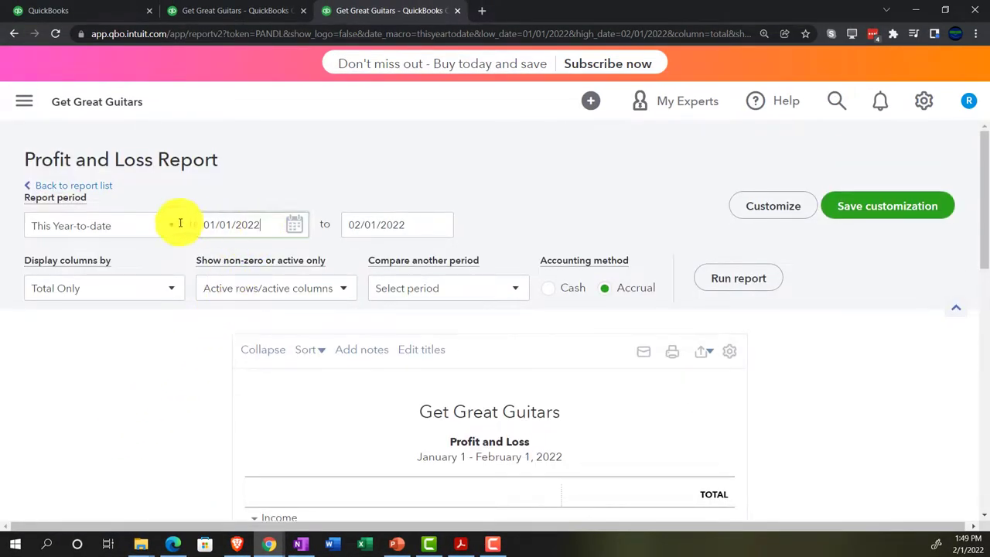
{"action": "key", "text": "ctrl+a"}
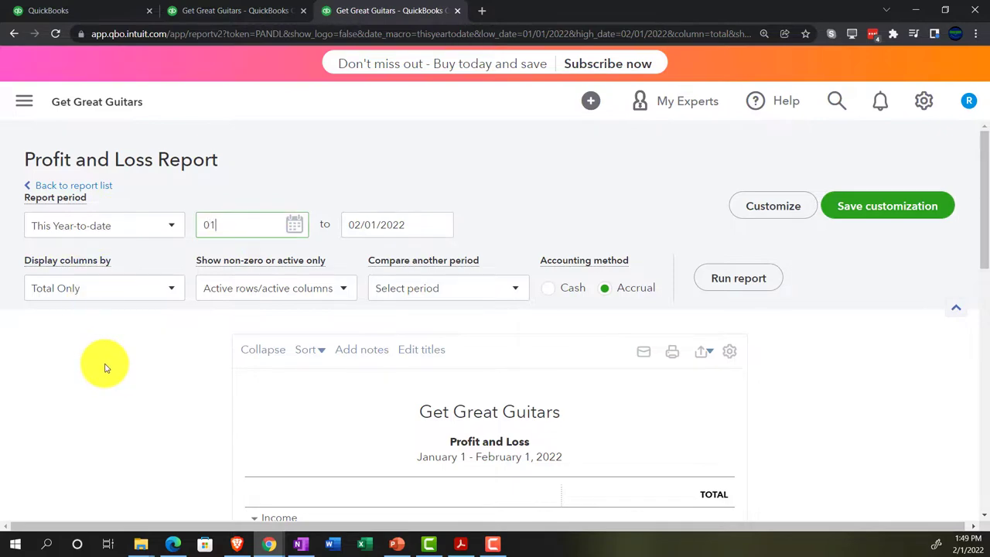
{"action": "type", "text": "010122"}
{"action": "key", "text": "Tab"}
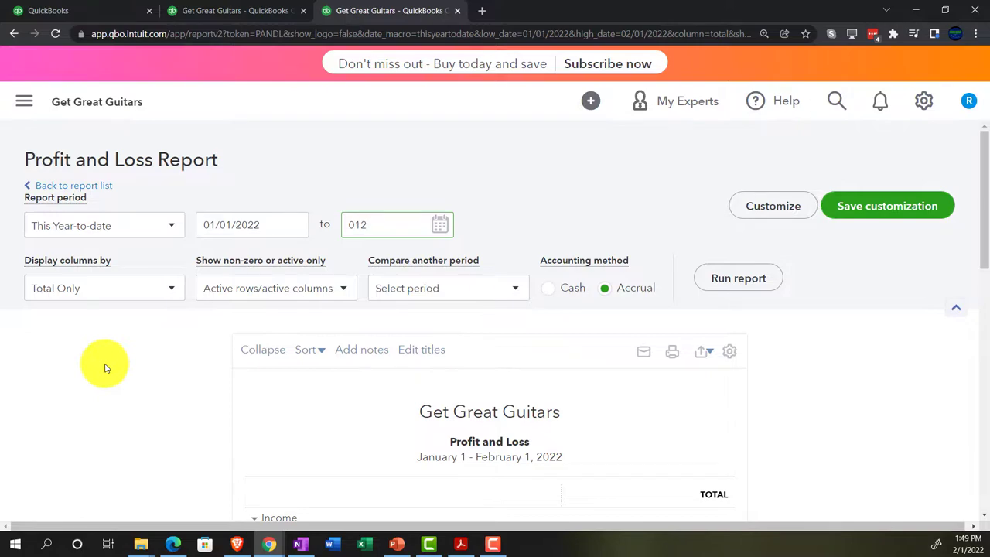
{"action": "type", "text": "01/31/202"}
{"action": "key", "text": "Tab"}
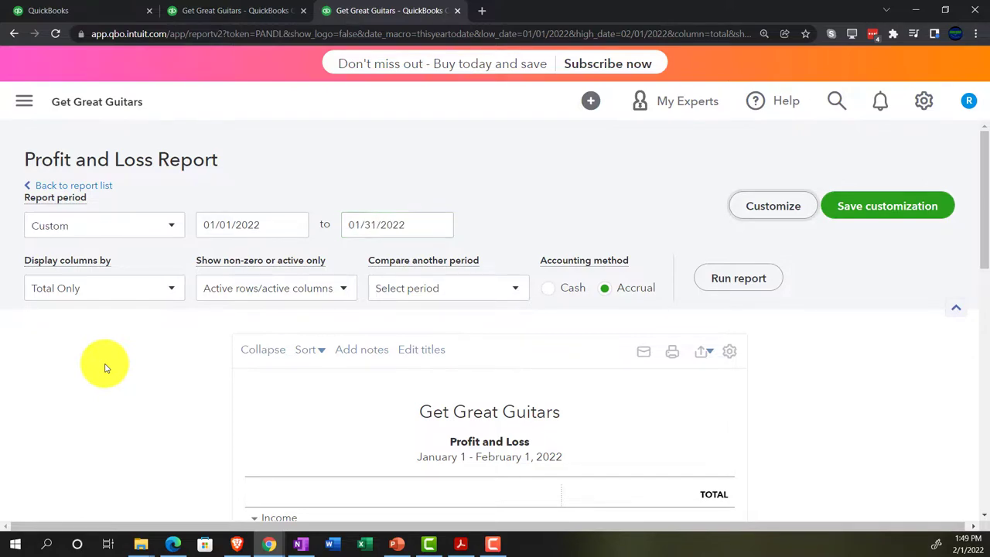
{"action": "left_click", "coordinate": [738, 278]}
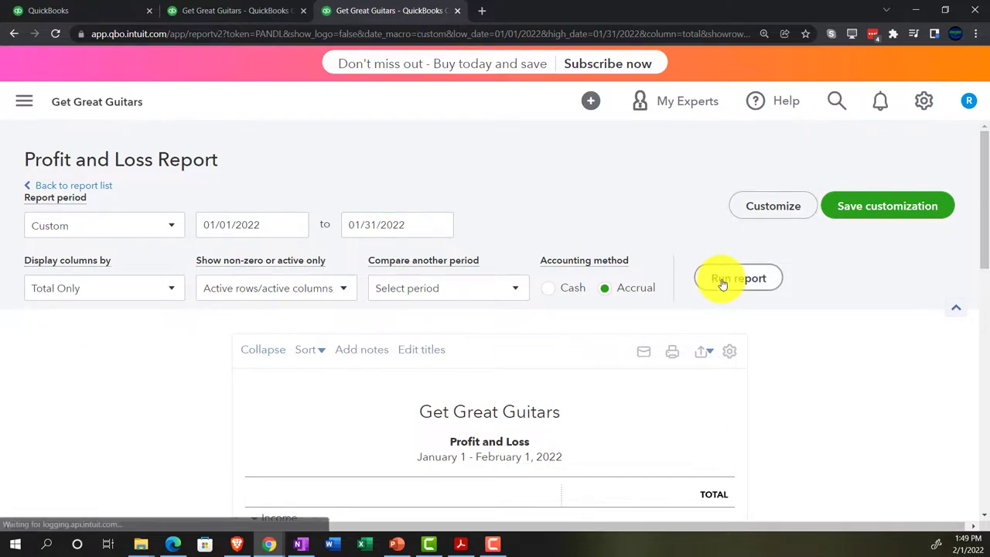
{"action": "scroll", "coordinate": [721, 285], "scroll_direction": "down", "scroll_amount": 3}
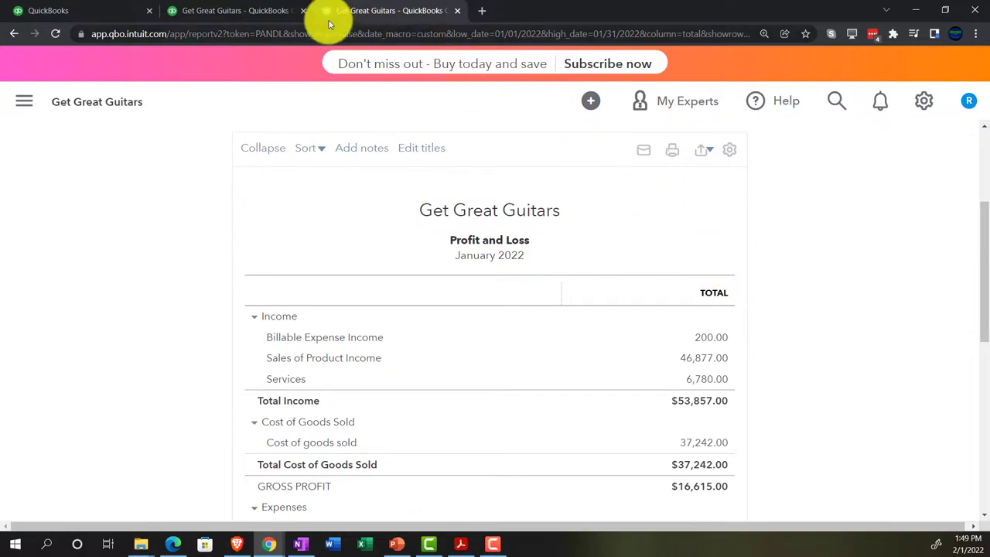
Return to the Balance Sheet, enlarge it and examine the Cash line under Bank Accounts.
{"action": "left_click", "coordinate": [263, 12]}
{"action": "key", "text": "ctrl+plus"}
{"action": "key", "text": "ctrl+plus"}
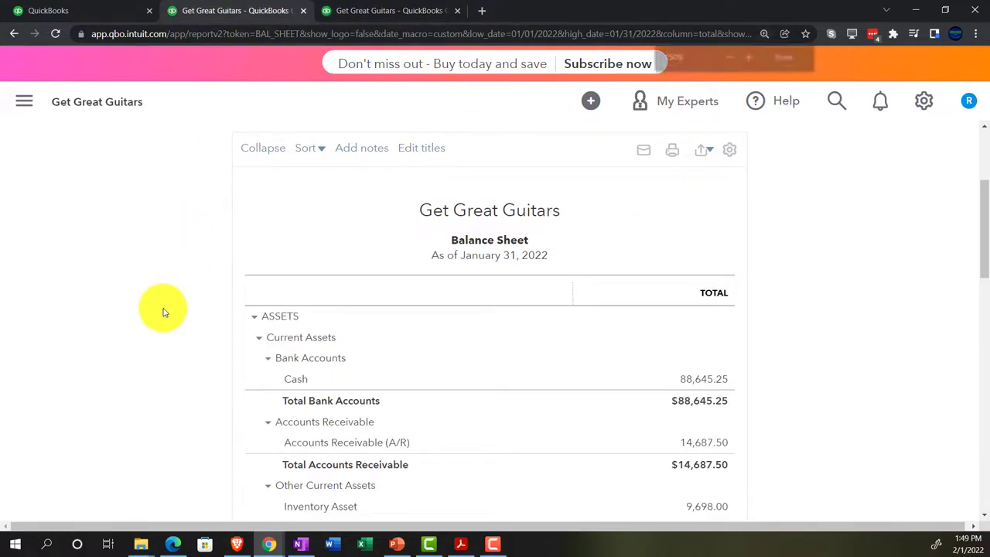
{"action": "scroll", "coordinate": [122, 319], "scroll_direction": "down", "scroll_amount": 2}
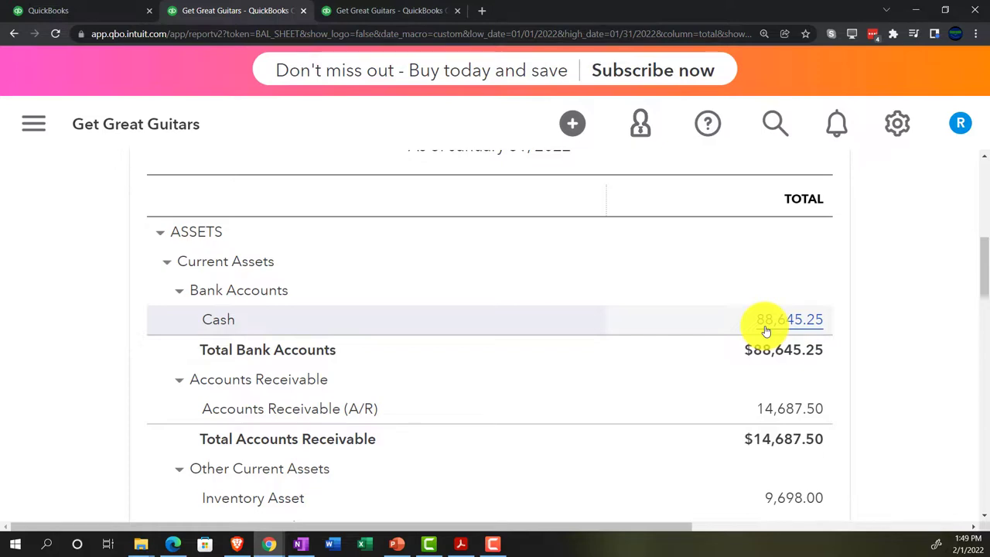
{"action": "scroll", "coordinate": [765, 331], "scroll_direction": "up", "scroll_amount": 1}
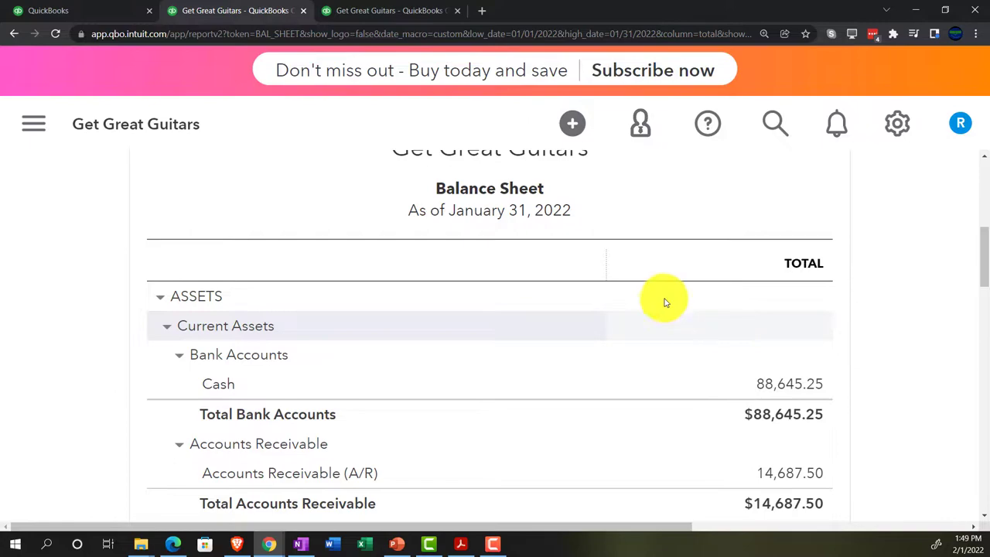
Open Reconcile under Bookkeeping in the first browser tab, hide the navigation sidebar and resume reconciling the Cash account.
{"action": "left_click", "coordinate": [111, 13]}
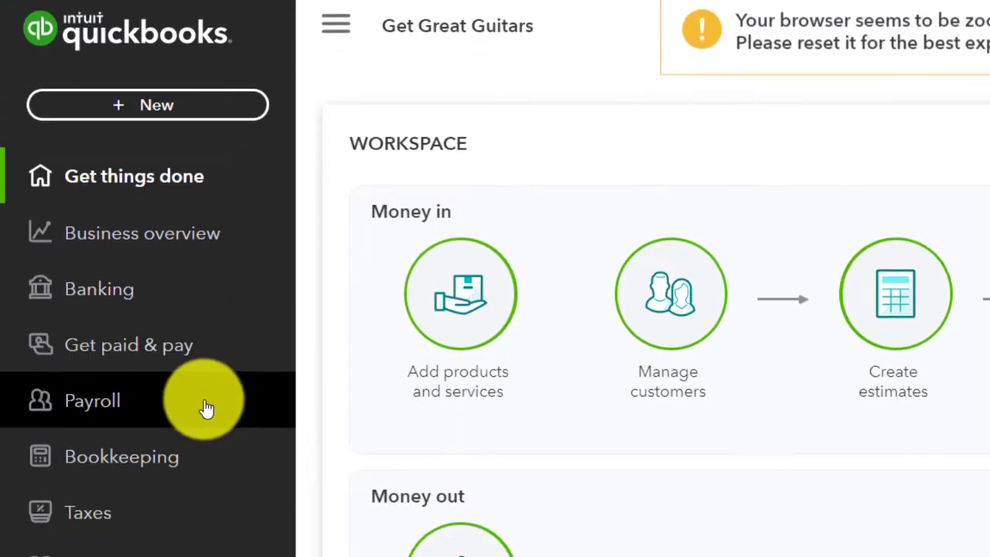
{"action": "left_click", "coordinate": [147, 458]}
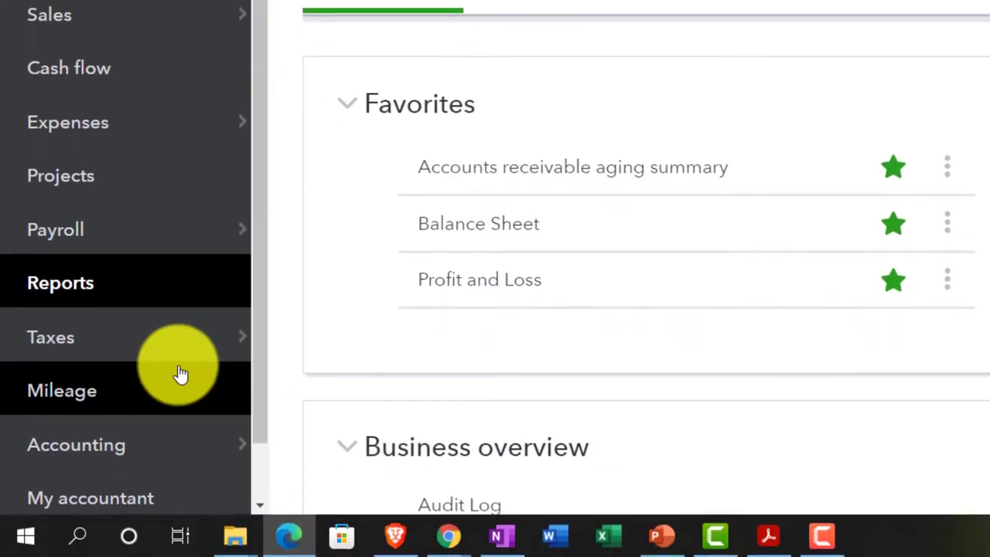
{"action": "scroll", "coordinate": [180, 374], "scroll_direction": "down", "scroll_amount": 1}
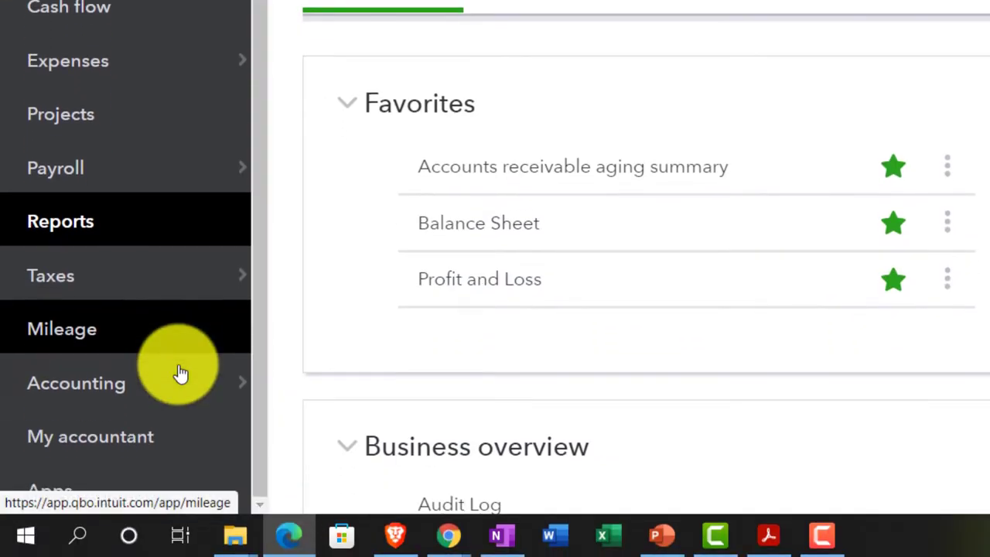
{"action": "left_click", "coordinate": [136, 385]}
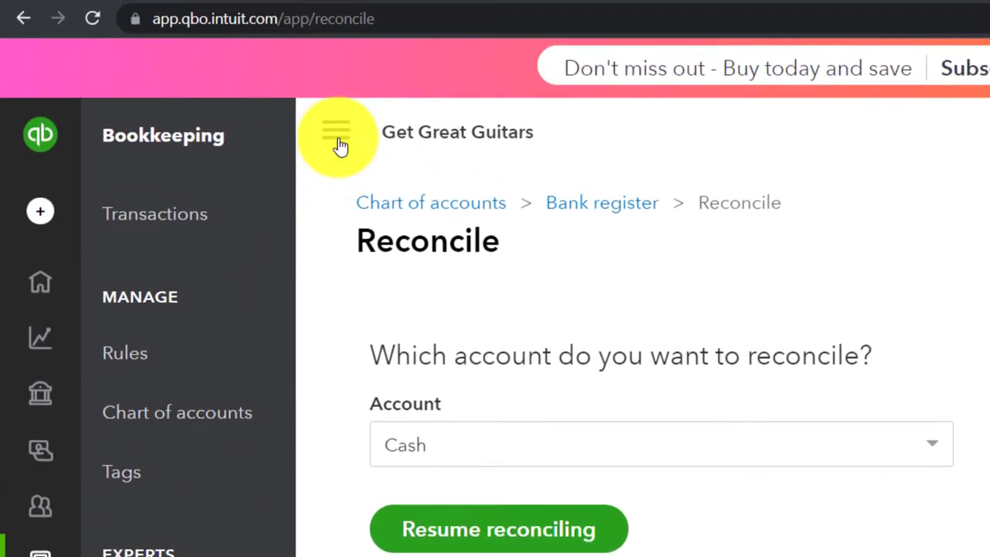
{"action": "left_click", "coordinate": [339, 141]}
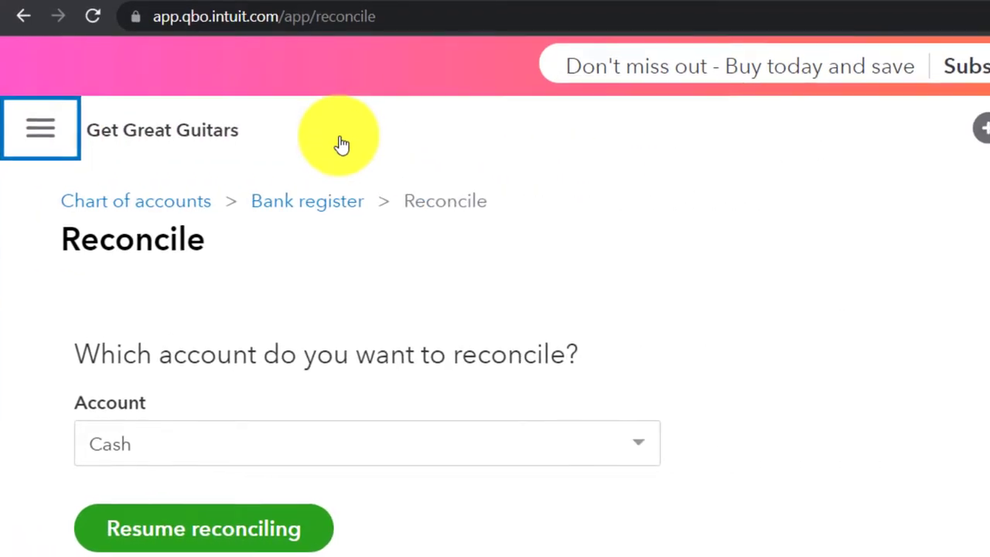
{"action": "left_click", "coordinate": [342, 468]}
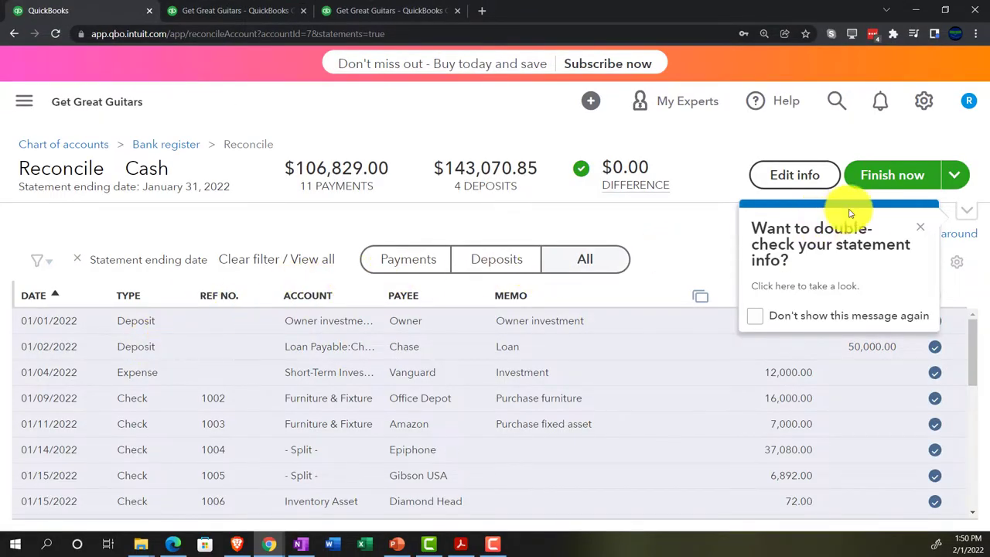
Dismiss the reconciliation tips, turning off the one about seeing more transactions, and expand the balance summary.
{"action": "left_click", "coordinate": [928, 232]}
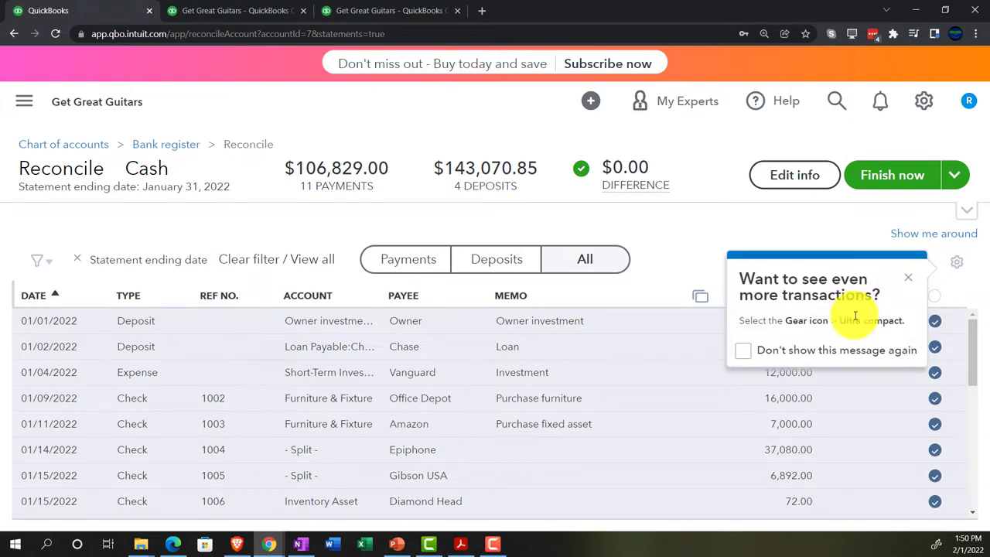
{"action": "left_click", "coordinate": [744, 353]}
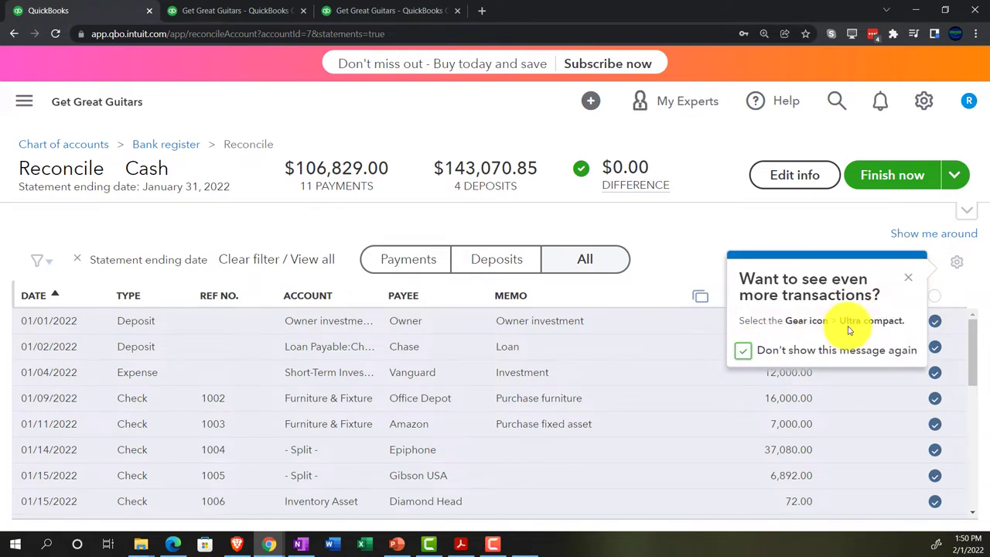
{"action": "left_click", "coordinate": [905, 282]}
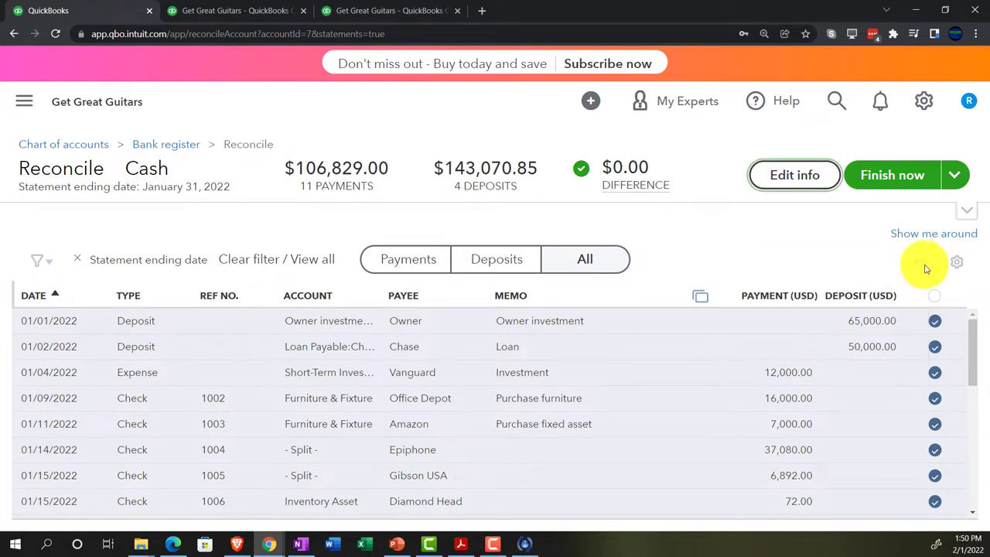
{"action": "left_click", "coordinate": [968, 217]}
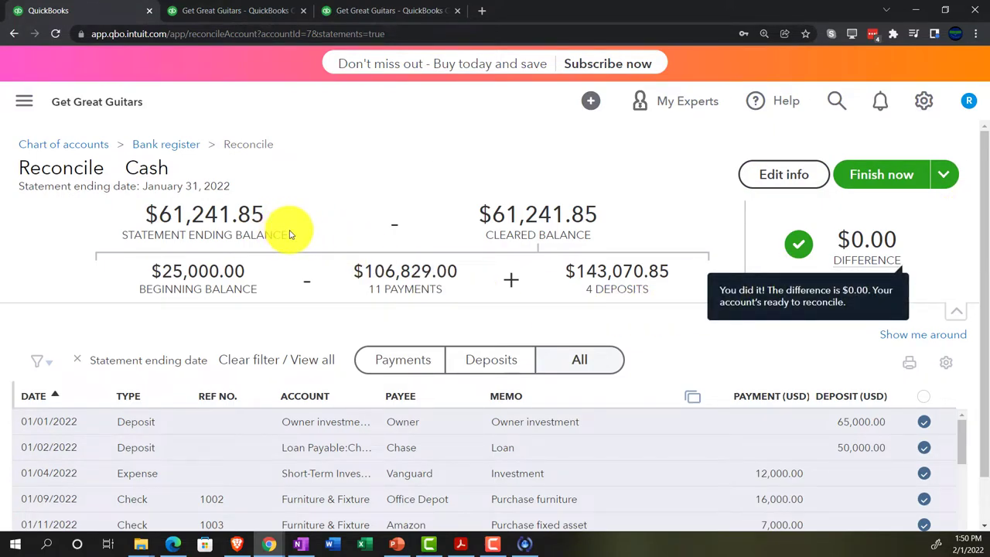
Compare the balances and totals in Bank Stmt Jan.pdf in Acrobat Reader with the Cash reconciliation summary in QuickBooks.
{"action": "left_click", "coordinate": [461, 544]}
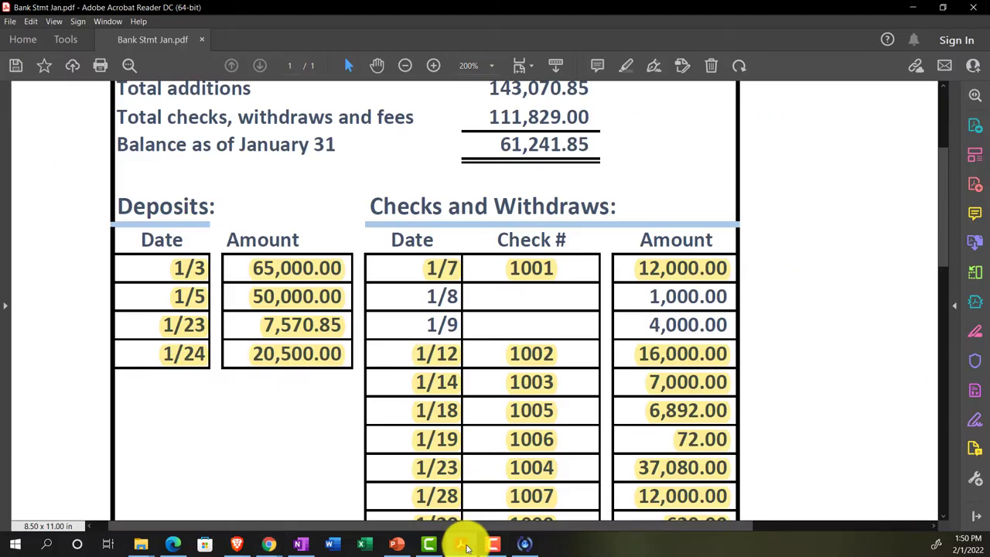
{"action": "scroll", "coordinate": [464, 176], "scroll_direction": "up", "scroll_amount": 1}
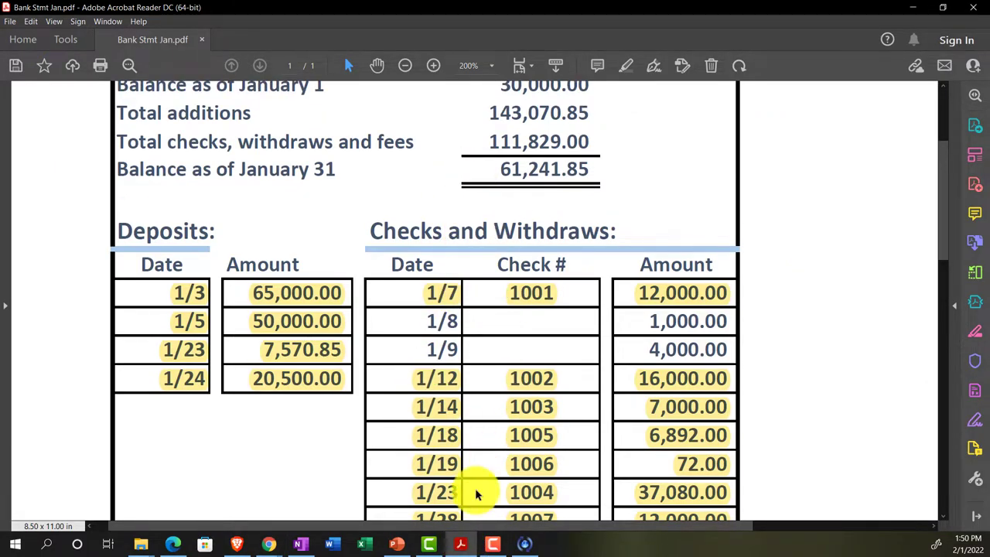
{"action": "left_click", "coordinate": [461, 544]}
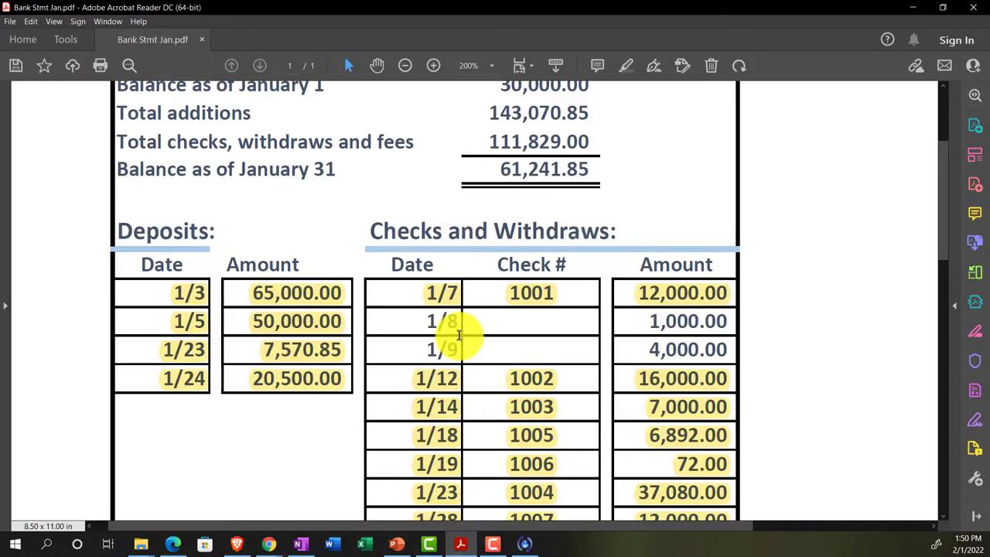
{"action": "scroll", "coordinate": [456, 331], "scroll_direction": "up", "scroll_amount": 2}
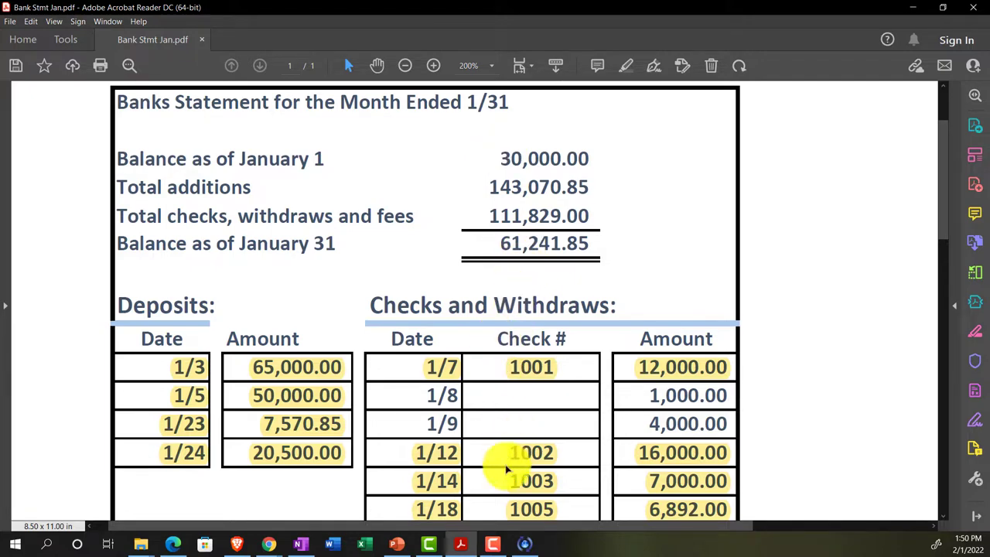
{"action": "left_click", "coordinate": [456, 544]}
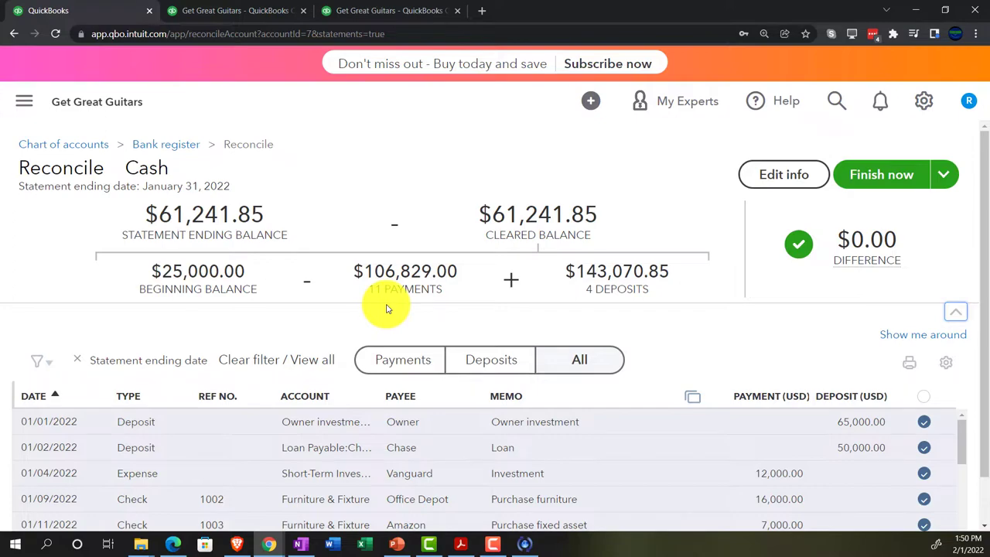
{"action": "left_click", "coordinate": [458, 544]}
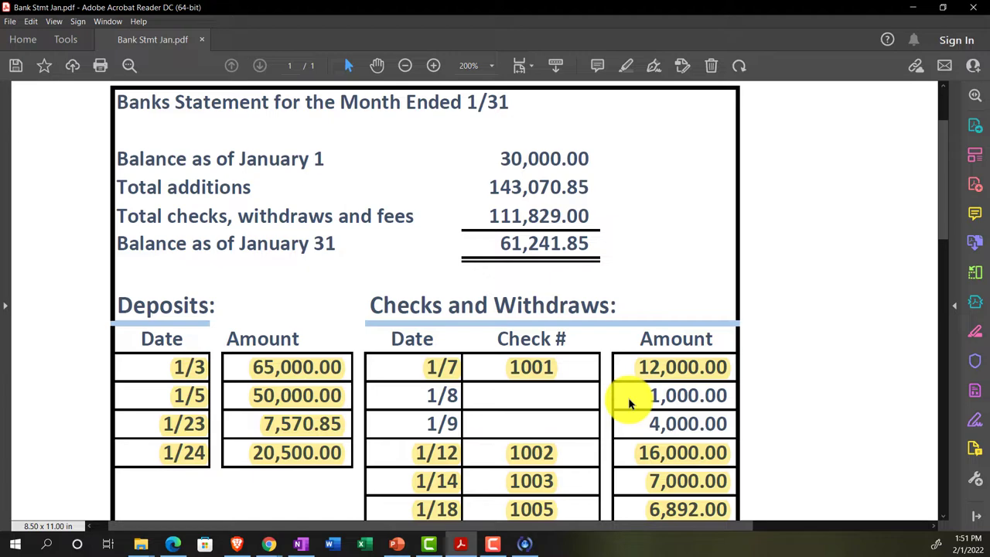
{"action": "left_click", "coordinate": [461, 545]}
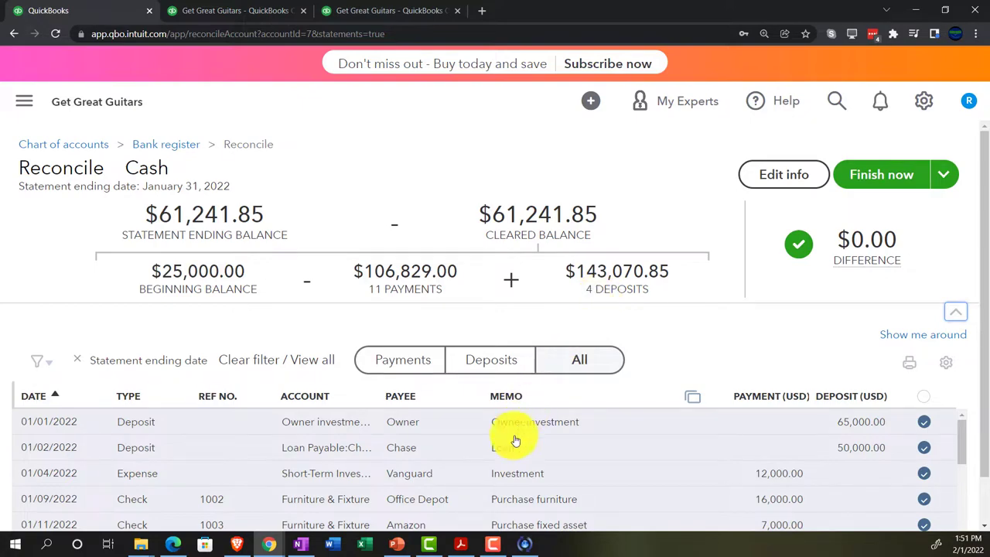
Examine the bank statement's January 1 balance and its checks and withdrawals down to the bank service charges, then return to the reconciliation.
{"action": "left_click", "coordinate": [461, 545]}
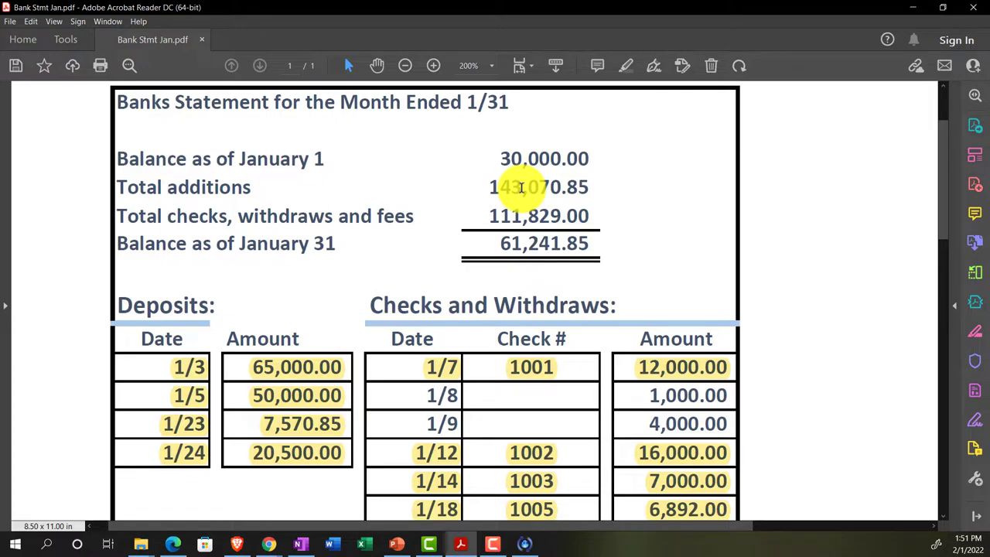
{"action": "scroll", "coordinate": [511, 205], "scroll_direction": "down", "scroll_amount": 3}
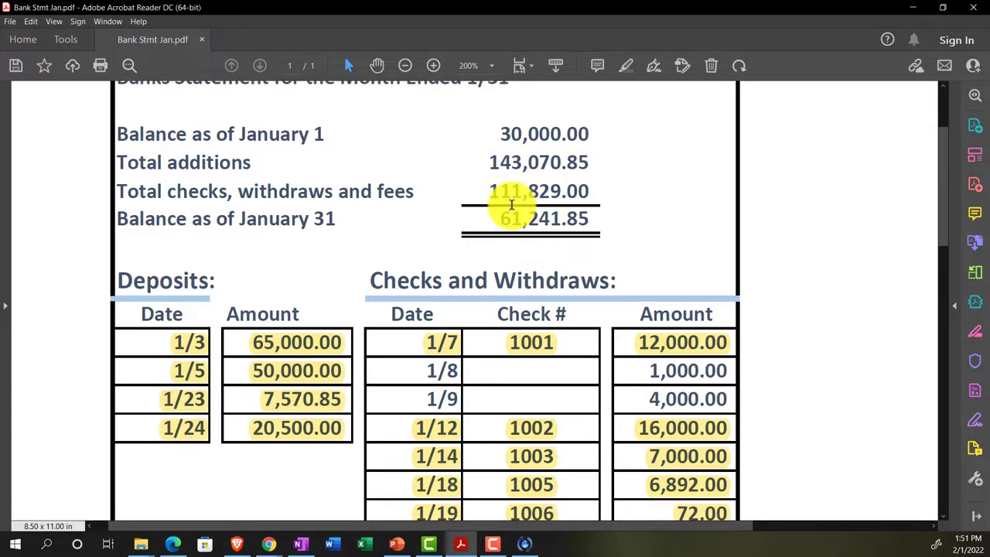
{"action": "scroll", "coordinate": [512, 232], "scroll_direction": "up", "scroll_amount": 1}
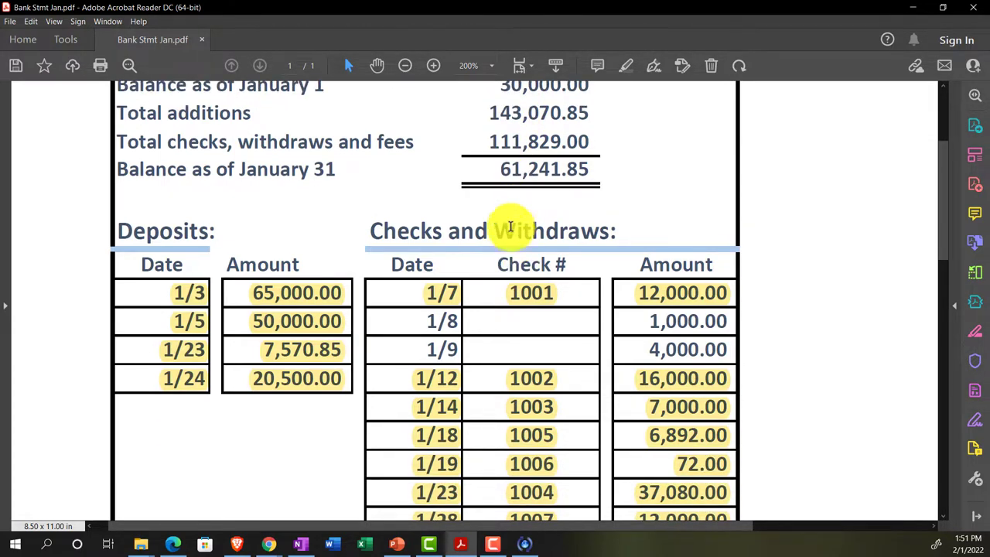
{"action": "left_click_drag", "start_coordinate": [512, 108], "coordinate": [589, 109]}
{"action": "left_click", "coordinate": [641, 349]}
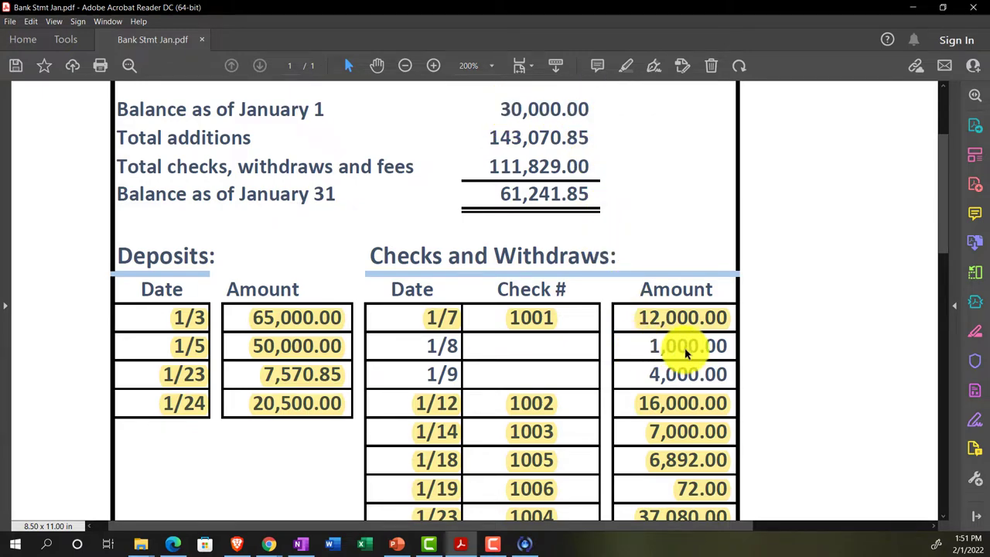
{"action": "scroll", "coordinate": [685, 347], "scroll_direction": "down", "scroll_amount": 4}
{"action": "scroll", "coordinate": [684, 363], "scroll_direction": "down", "scroll_amount": 1}
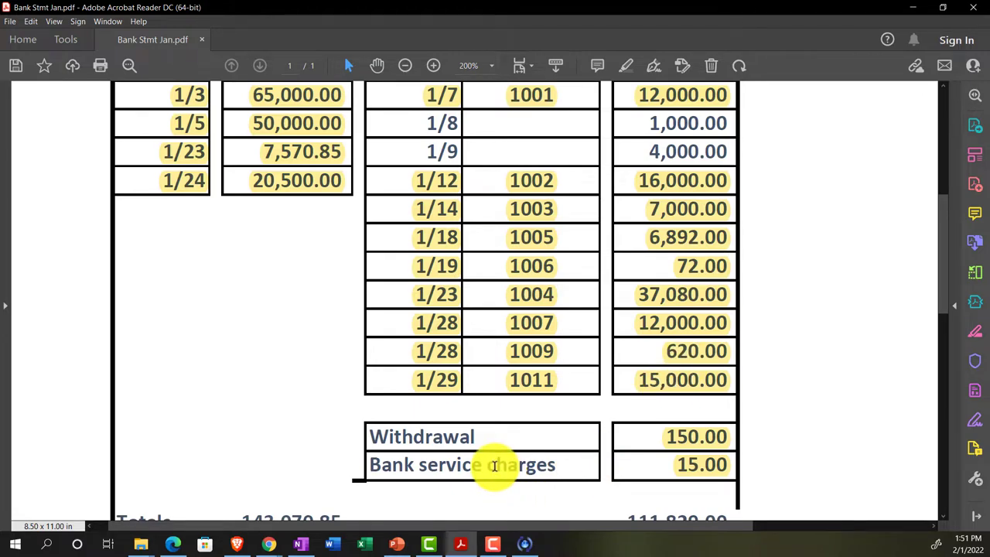
{"action": "left_click", "coordinate": [464, 544]}
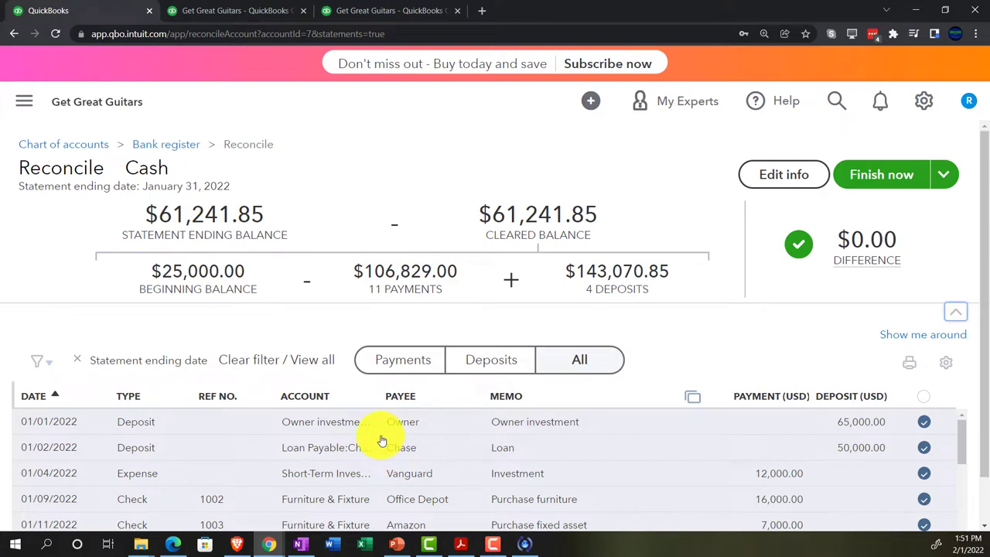
Collapse the reconciliation summary and review the unhighlighted 1/8 and 1/9 withdrawals in the bank statement PDF.
{"action": "left_click", "coordinate": [956, 312]}
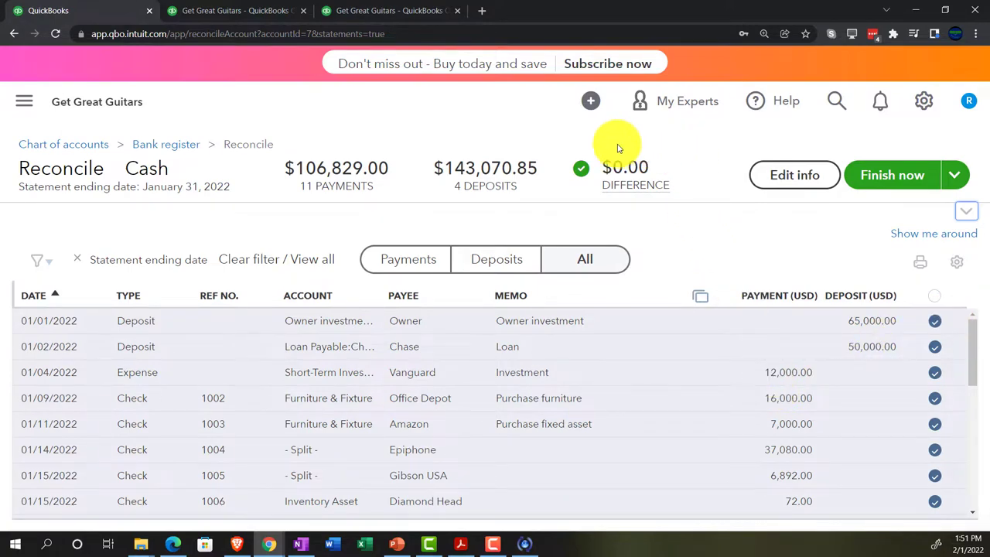
{"action": "mouse_move", "coordinate": [601, 171]}
{"action": "left_click", "coordinate": [460, 544]}
{"action": "scroll", "coordinate": [564, 404], "scroll_direction": "up", "scroll_amount": 5}
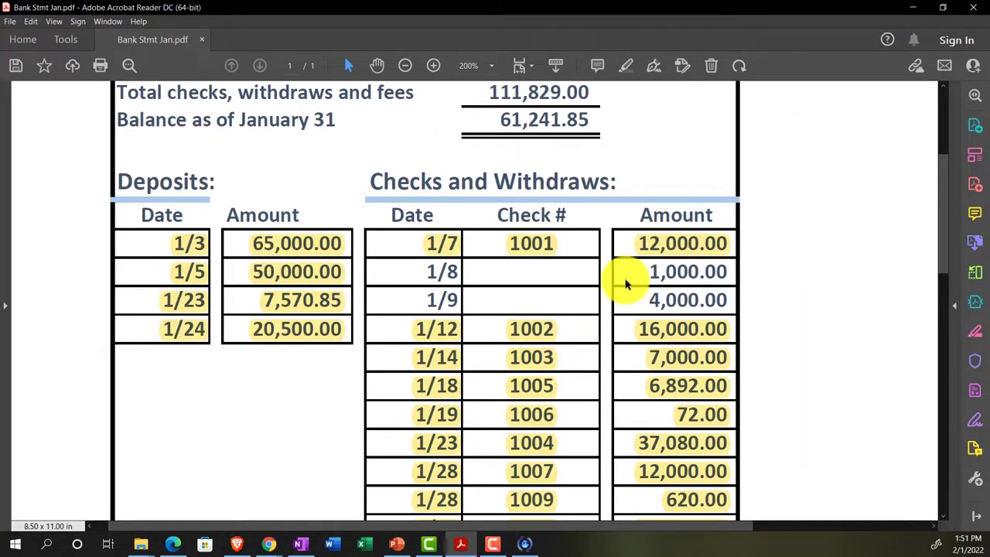
{"action": "scroll", "coordinate": [626, 284], "scroll_direction": "up", "scroll_amount": 2}
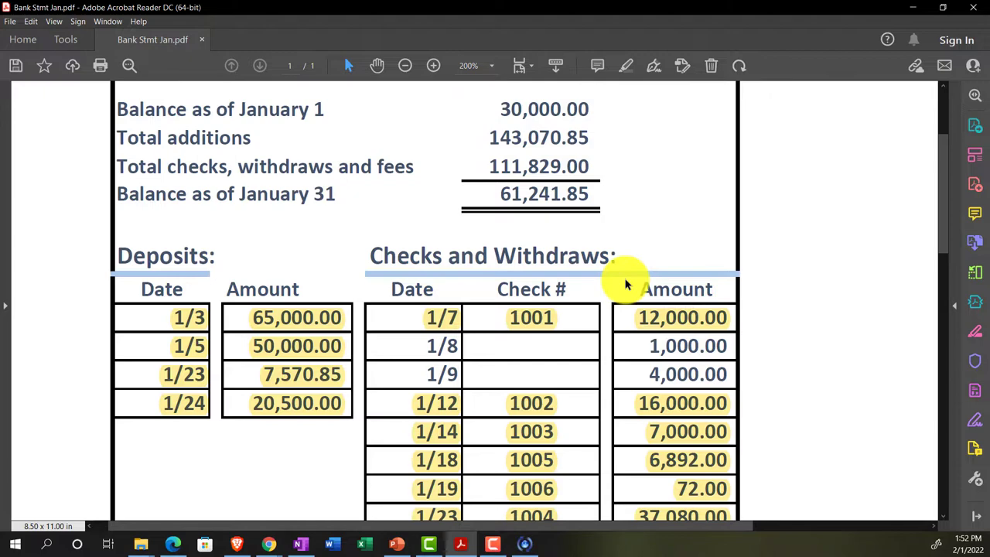
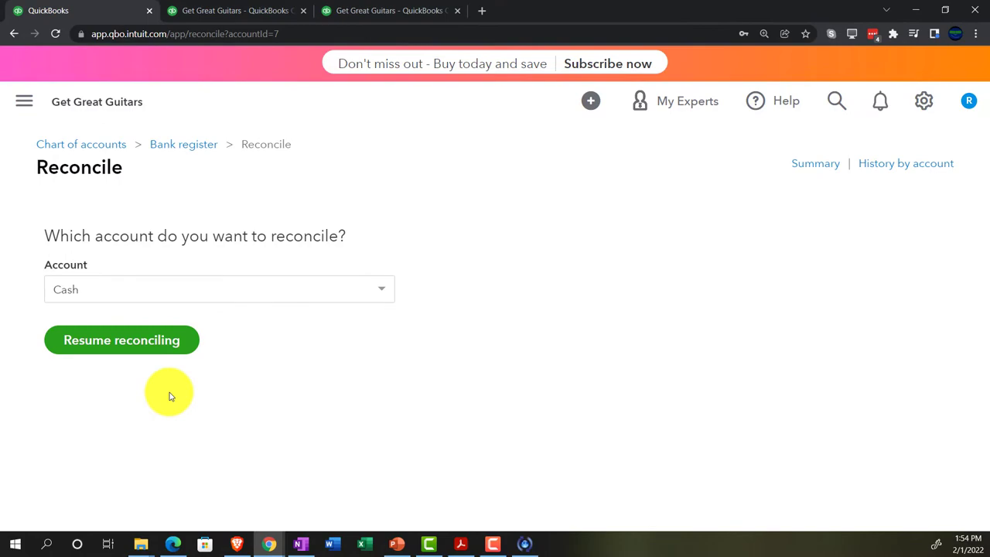
Open the Chart of Accounts under Bookkeeping and hide the navigation sidebar.
{"action": "left_click", "coordinate": [23, 106]}
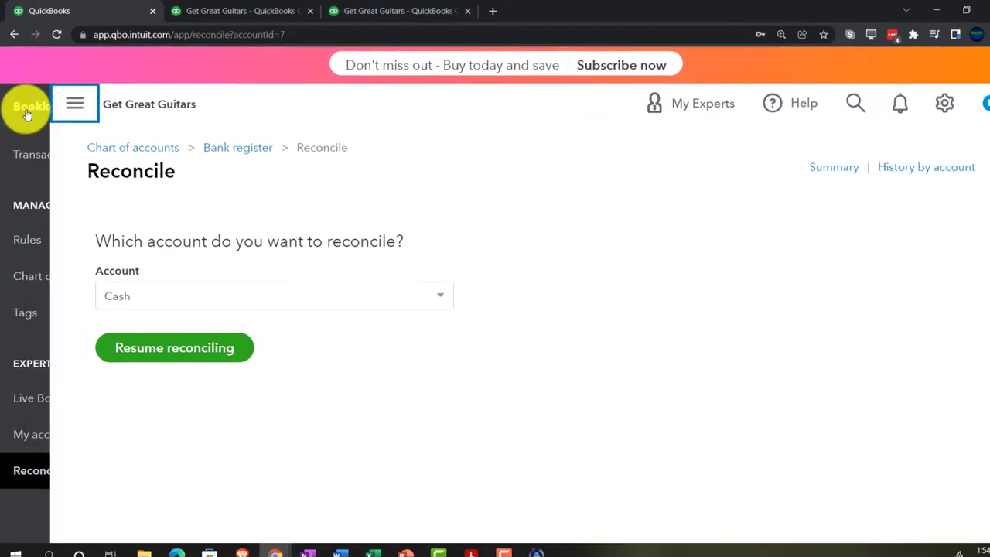
{"action": "mouse_move", "coordinate": [44, 410]}
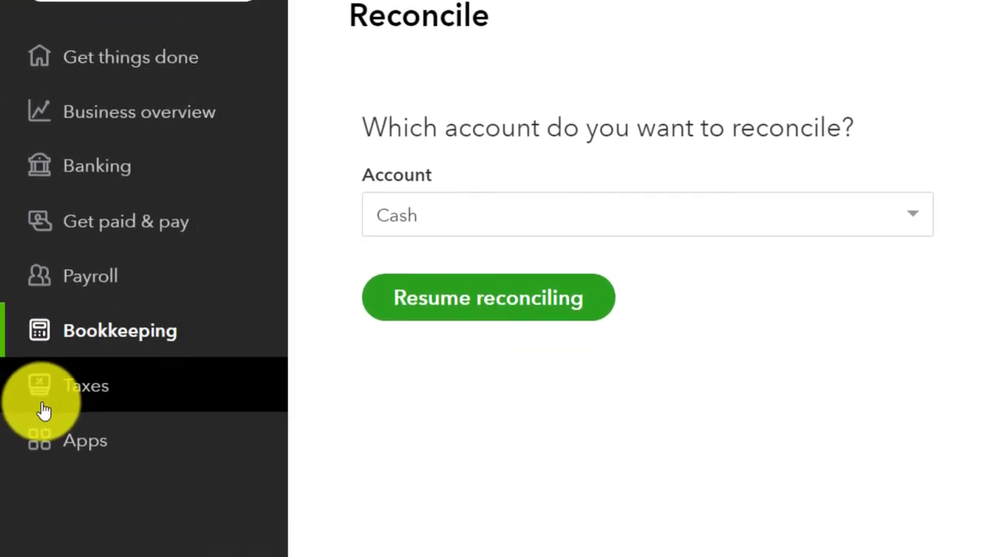
{"action": "mouse_move", "coordinate": [77, 344]}
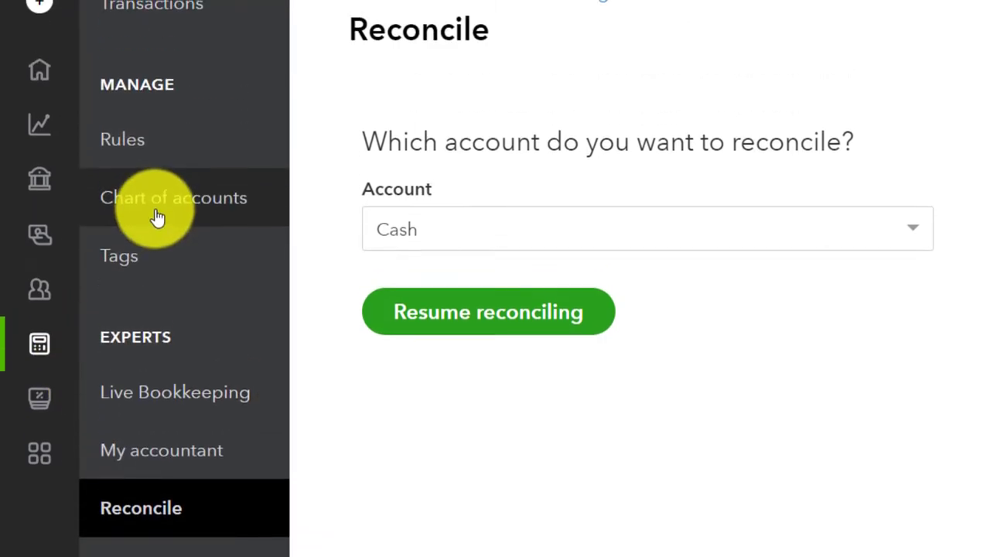
{"action": "left_click", "coordinate": [157, 217]}
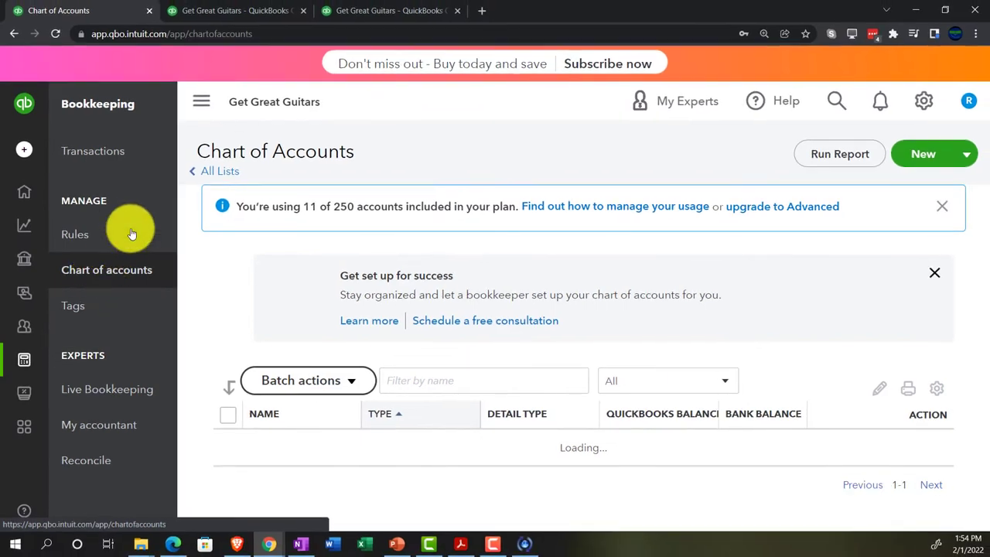
{"action": "left_click", "coordinate": [198, 105]}
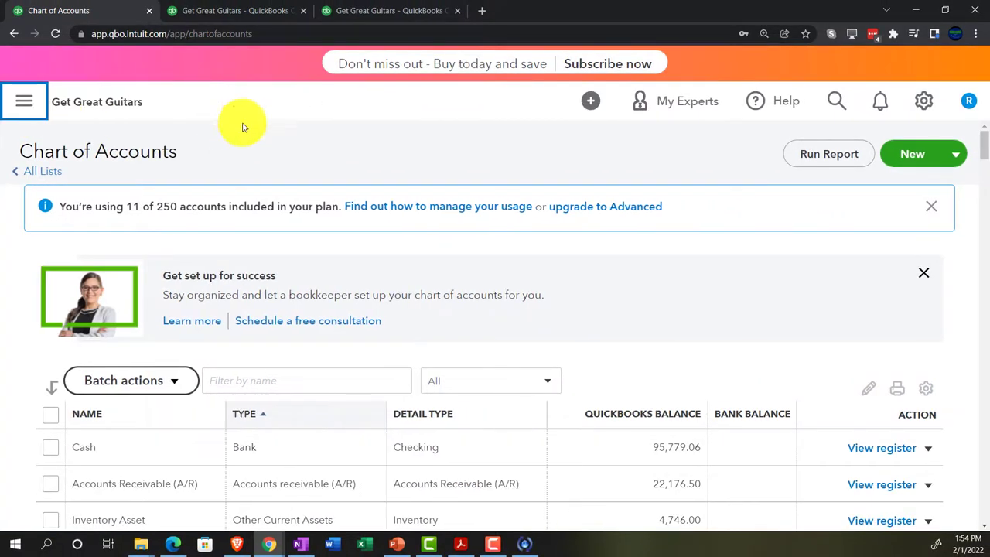
Close the "Get set up for success" banner and open the register of the Cash account.
{"action": "scroll", "coordinate": [549, 251], "scroll_direction": "down", "scroll_amount": 1}
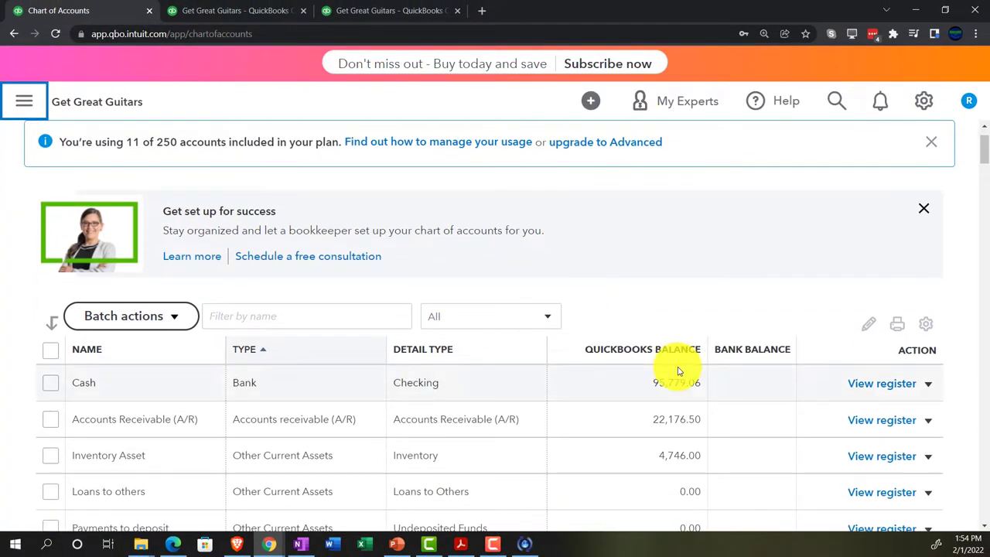
{"action": "left_click", "coordinate": [923, 209]}
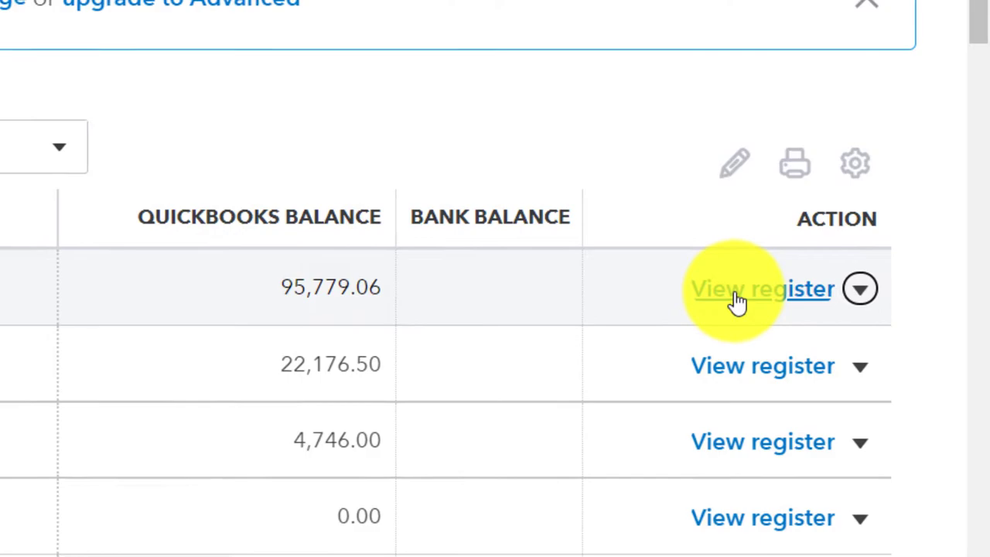
{"action": "left_click", "coordinate": [730, 301]}
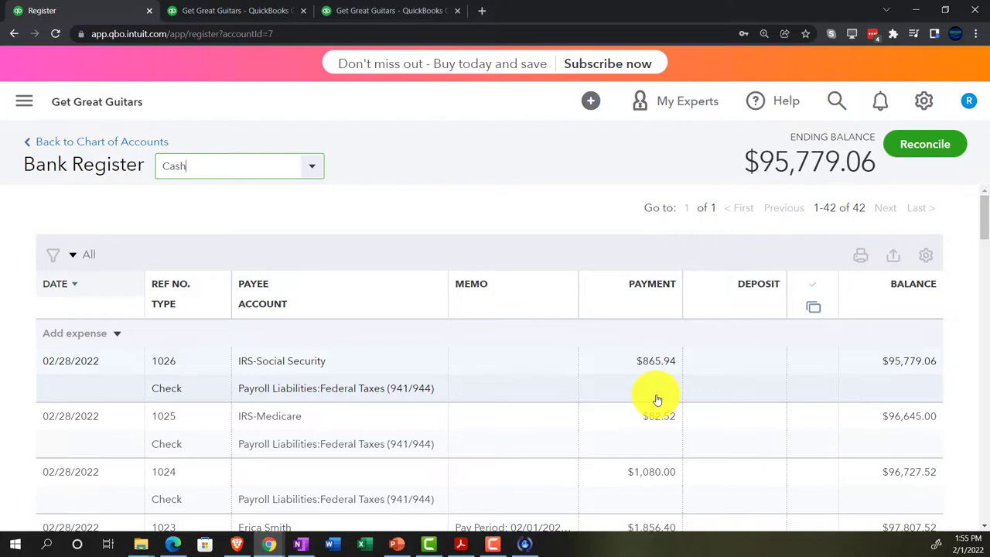
Review the Cash register's transactions down to the 12/31/2021 Opening Balance deposit, then return to the newest entries.
{"action": "scroll", "coordinate": [656, 400], "scroll_direction": "down", "scroll_amount": 10}
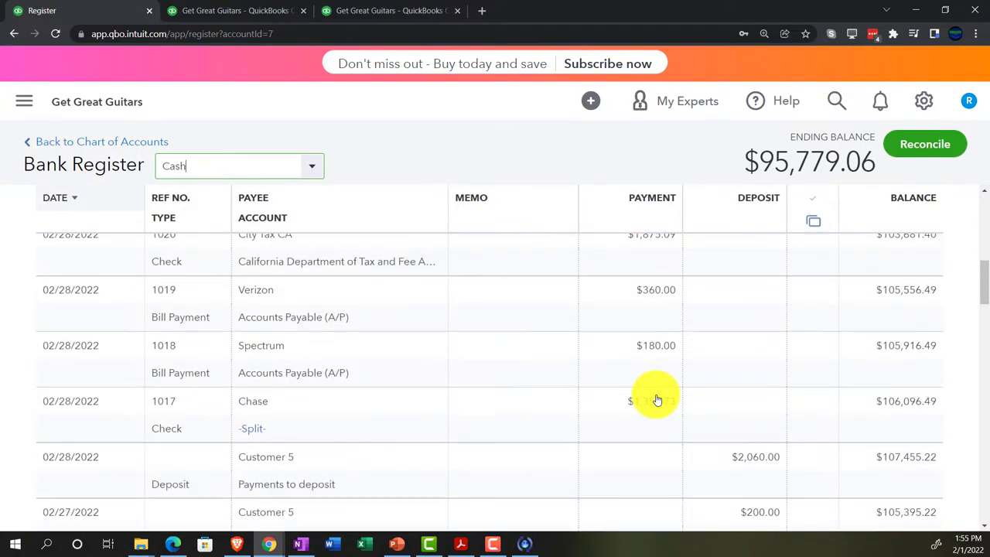
{"action": "scroll", "coordinate": [656, 400], "scroll_direction": "down", "scroll_amount": 15}
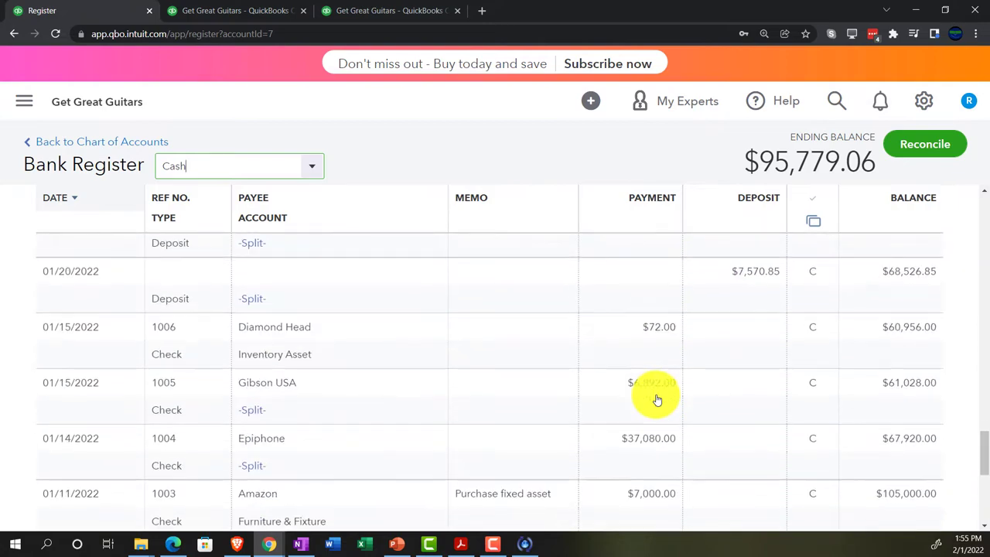
{"action": "scroll", "coordinate": [657, 400], "scroll_direction": "down", "scroll_amount": 3}
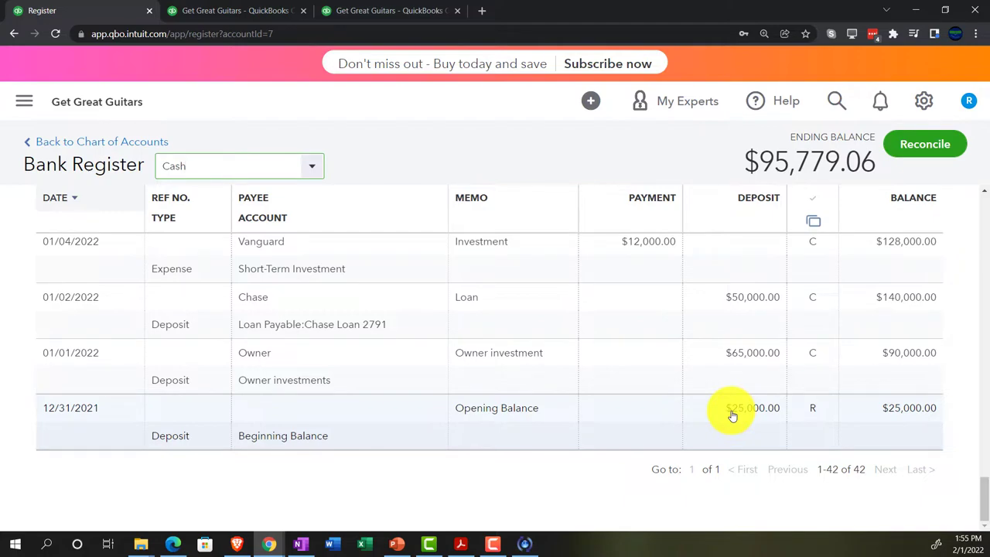
{"action": "left_click_drag", "start_coordinate": [978, 499], "coordinate": [971, 208]}
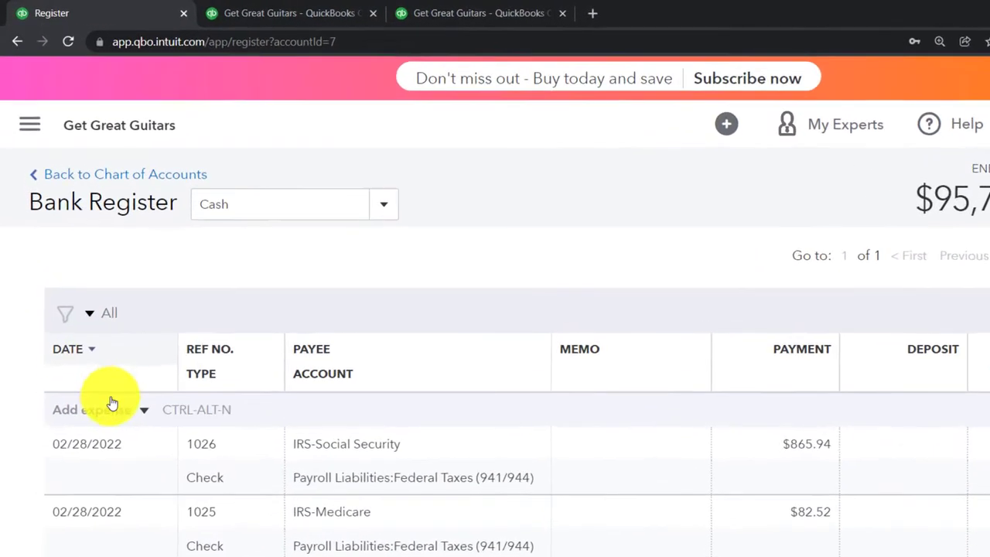
Start a new expense in the Cash register dated 12/25/2021, checking the outstanding withdrawals in the bank statement PDF.
{"action": "left_click", "coordinate": [117, 333]}
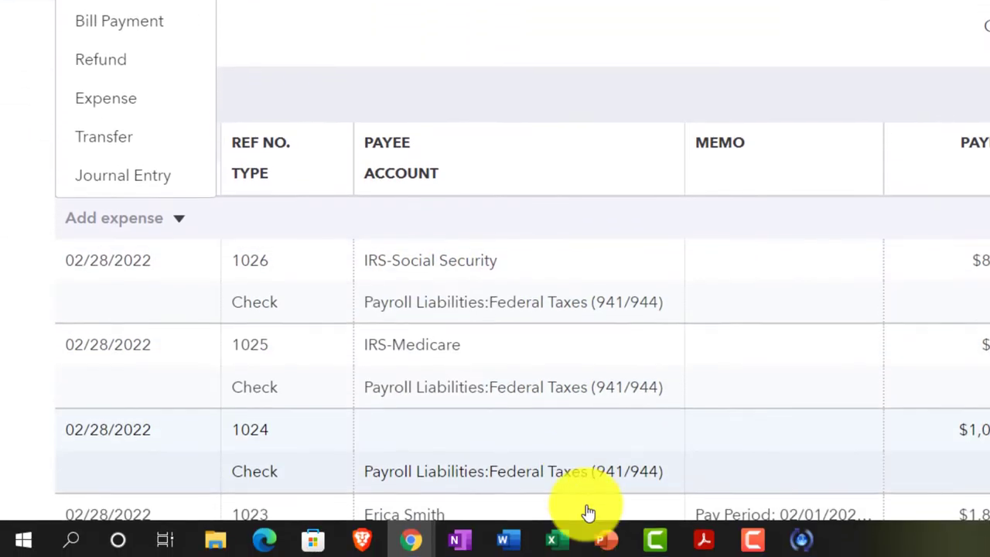
{"action": "left_click", "coordinate": [702, 539]}
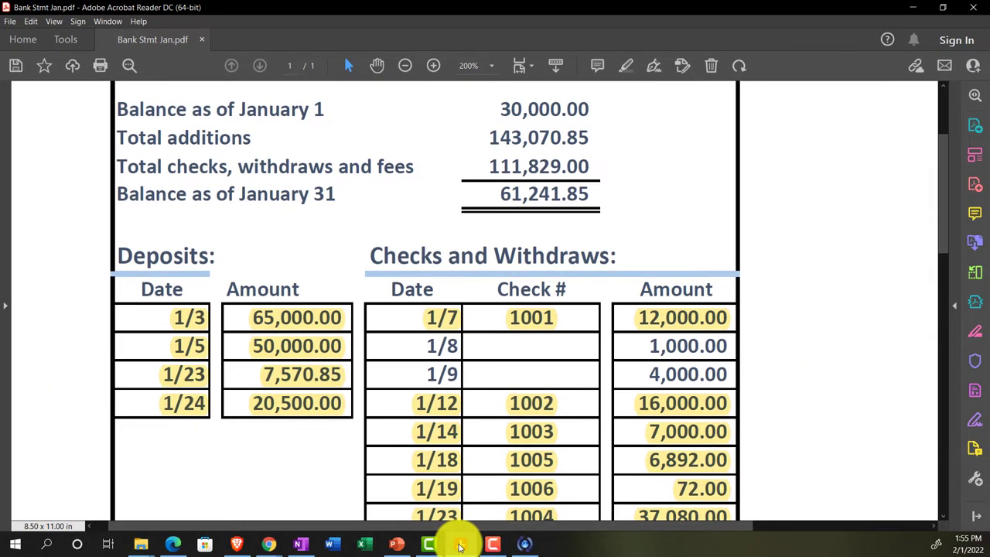
{"action": "left_click", "coordinate": [692, 539]}
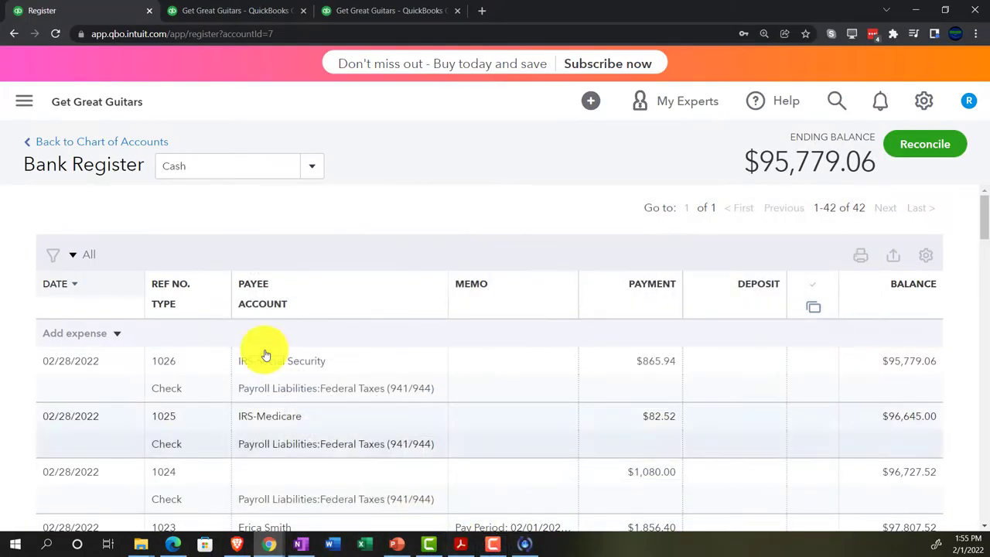
{"action": "left_click", "coordinate": [101, 340]}
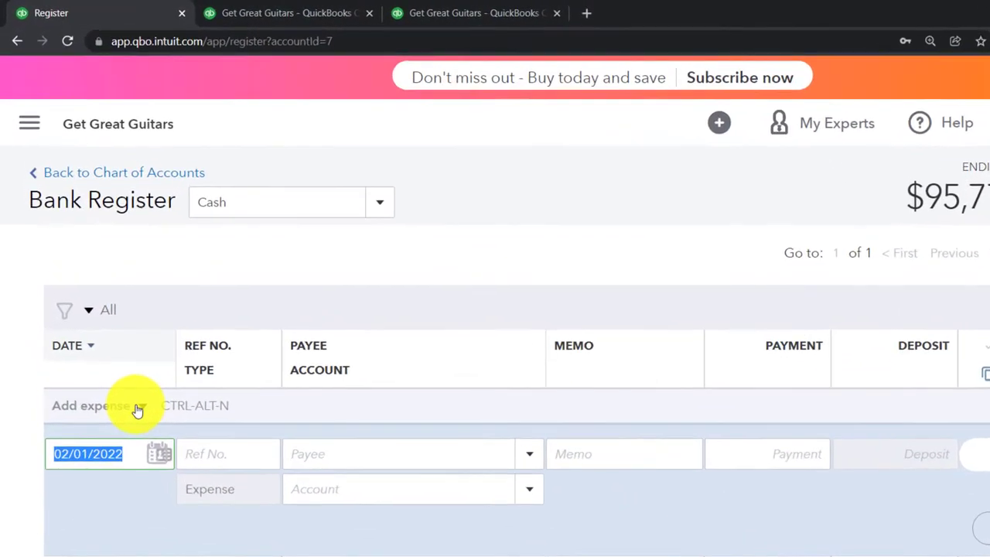
{"action": "left_click", "coordinate": [114, 334]}
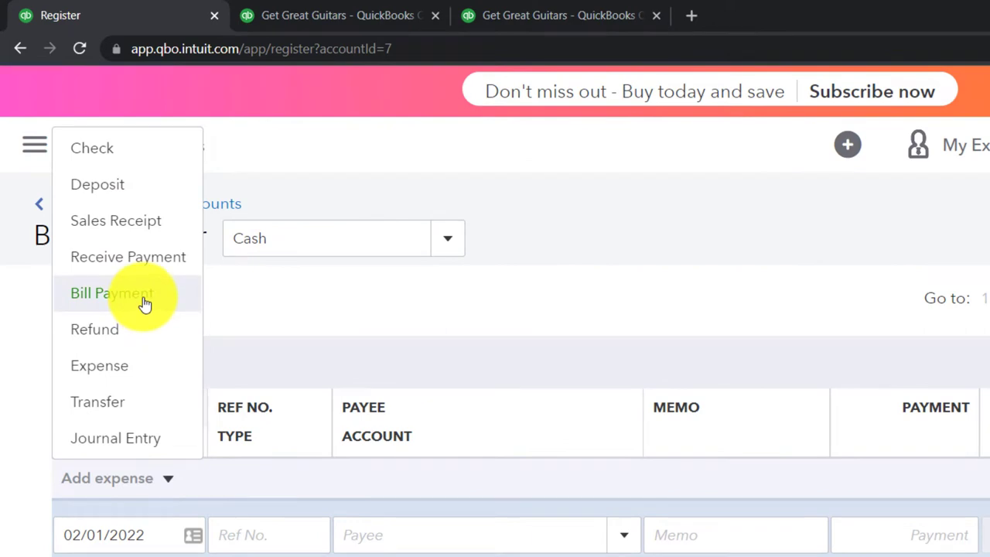
{"action": "left_click", "coordinate": [128, 368]}
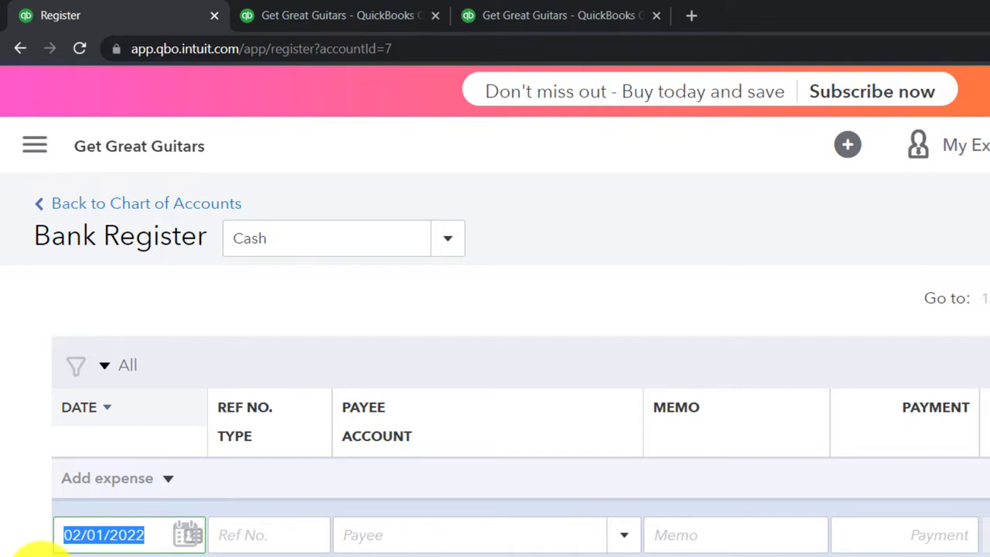
{"action": "type", "text": "122521"}
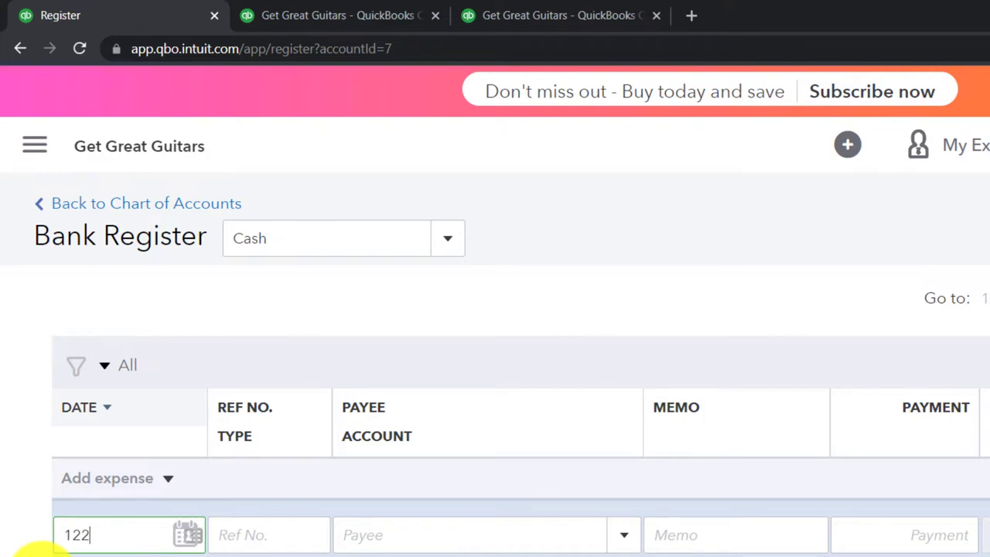
{"action": "key", "text": "Tab"}
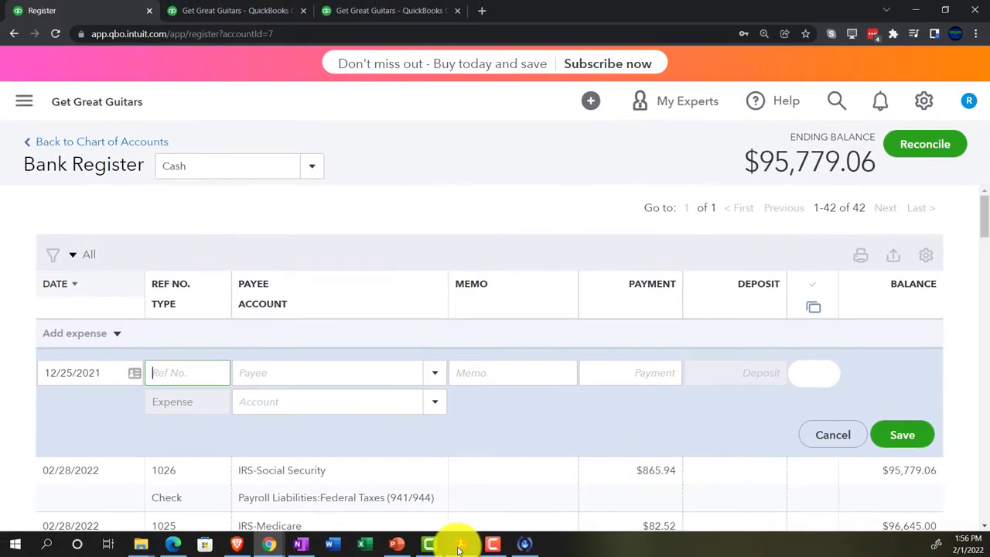
Recheck the 1/8 and 1/9 withdrawals in the bank statement, then enter payee Epiphone, memo "PP Check" and payment 40,000.00 for the expense.
{"action": "left_click", "coordinate": [623, 537]}
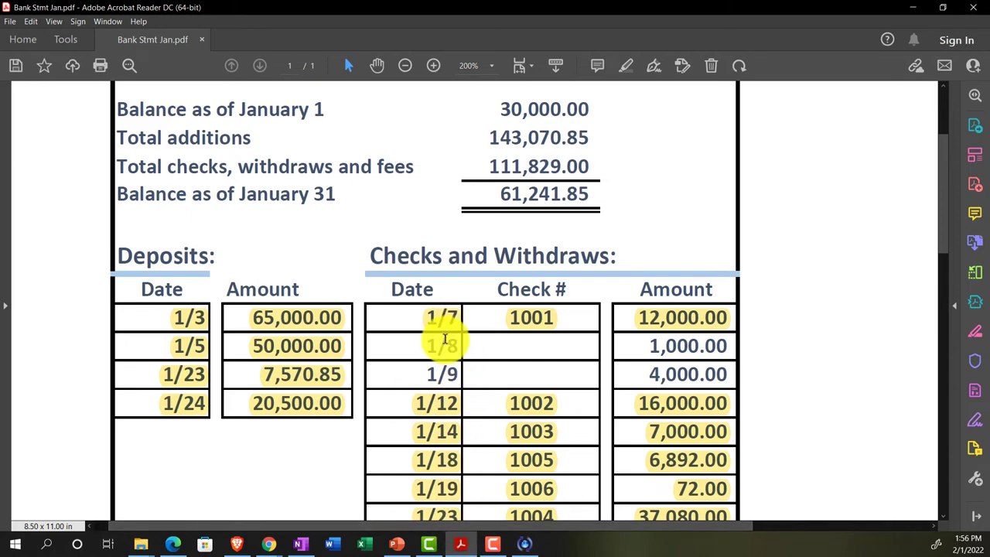
{"action": "left_click", "coordinate": [464, 537]}
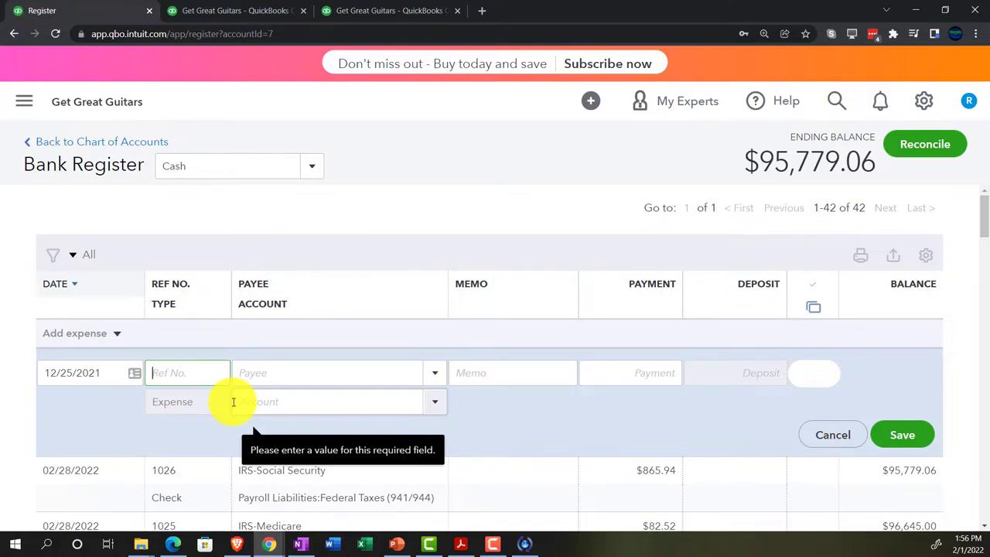
{"action": "key", "text": "Tab"}
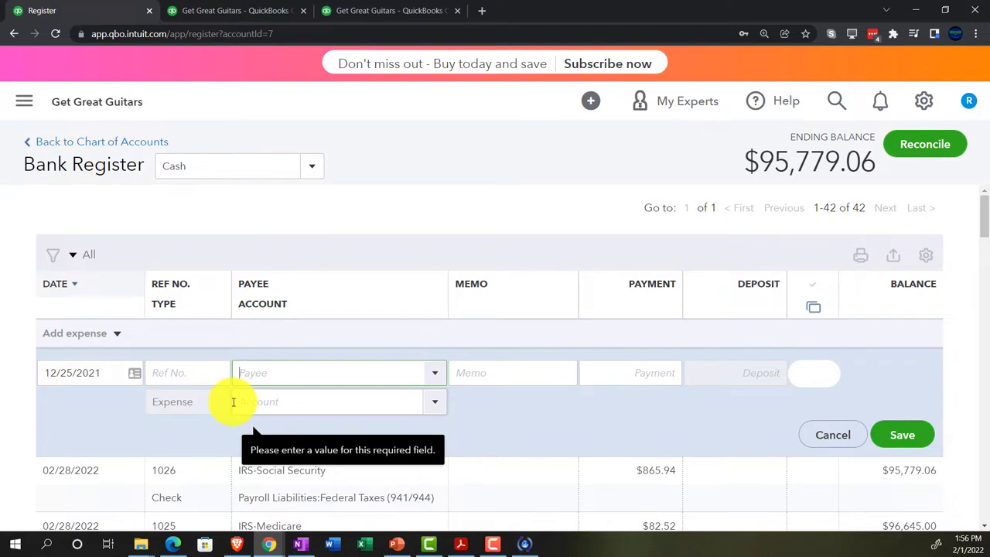
{"action": "type", "text": "Epiphone"}
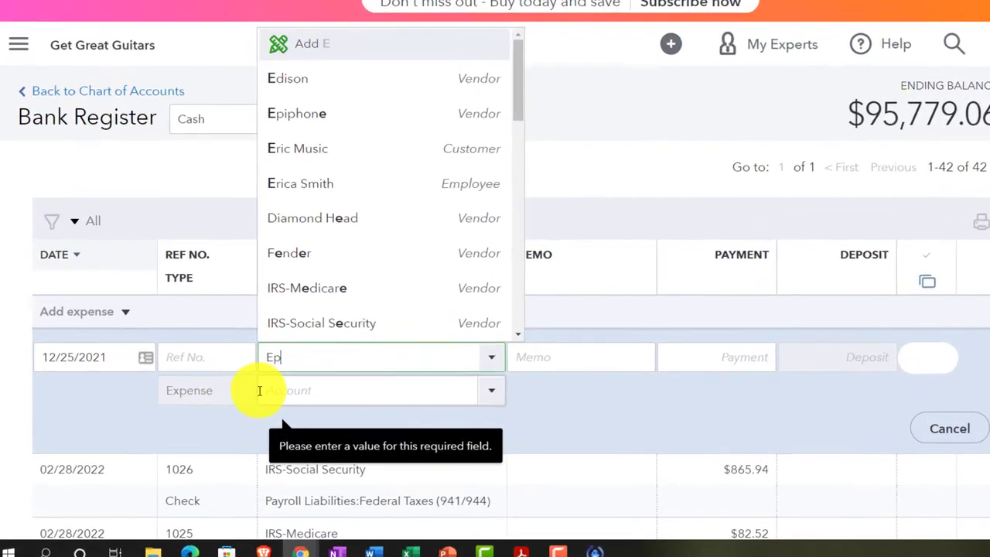
{"action": "key", "text": "Tab"}
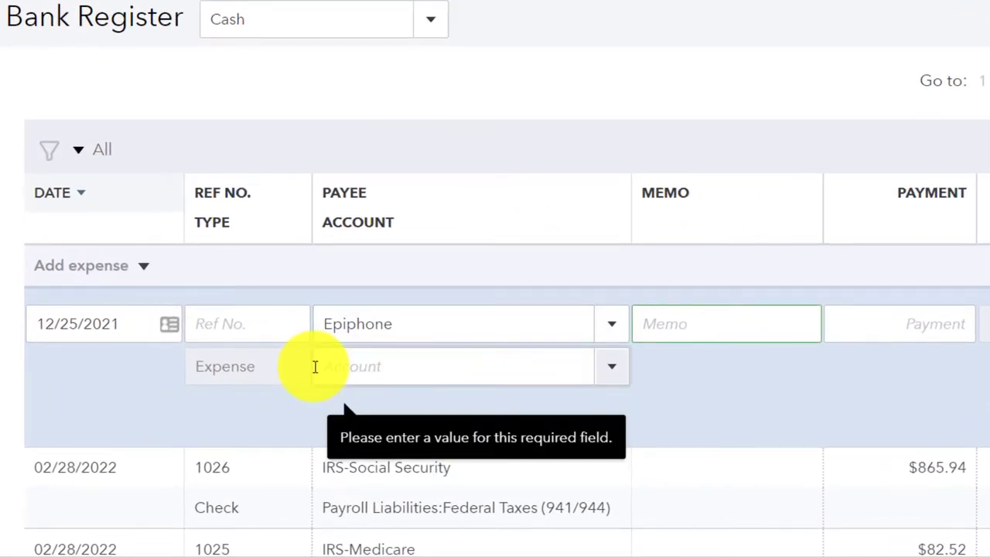
{"action": "type", "text": "PP check"}
{"action": "key", "text": "Tab"}
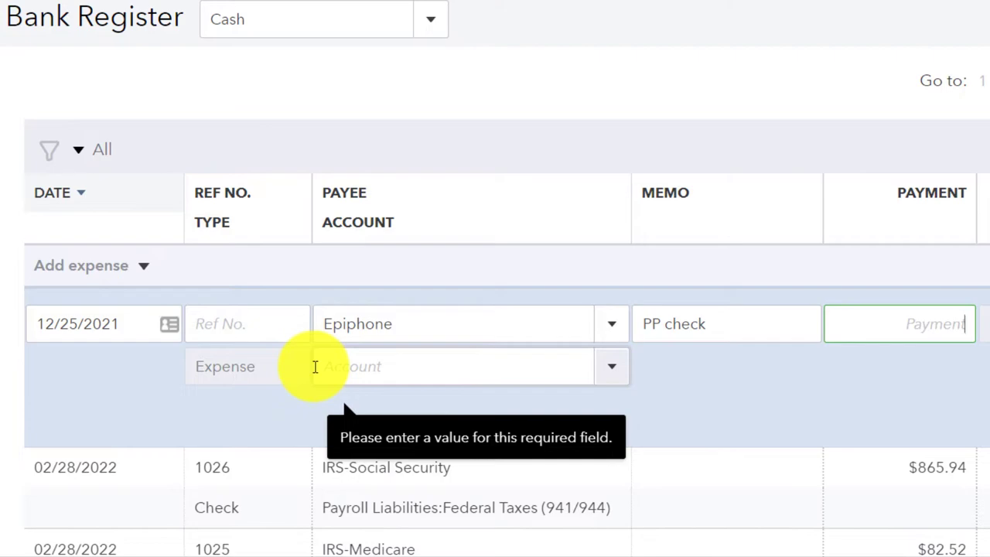
{"action": "type", "text": "4,000"}
{"action": "left_click", "coordinate": [316, 366]}
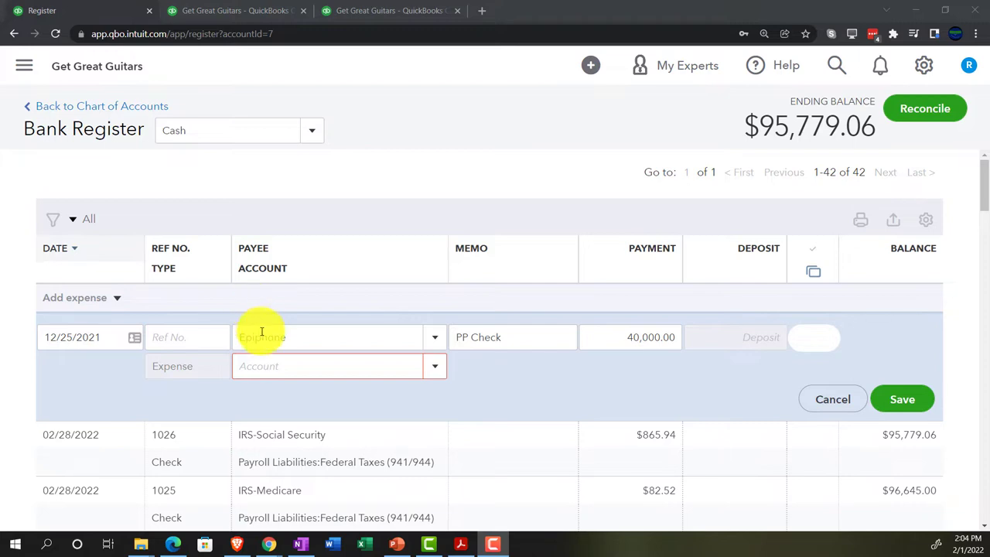
{"action": "mouse_move", "coordinate": [269, 357]}
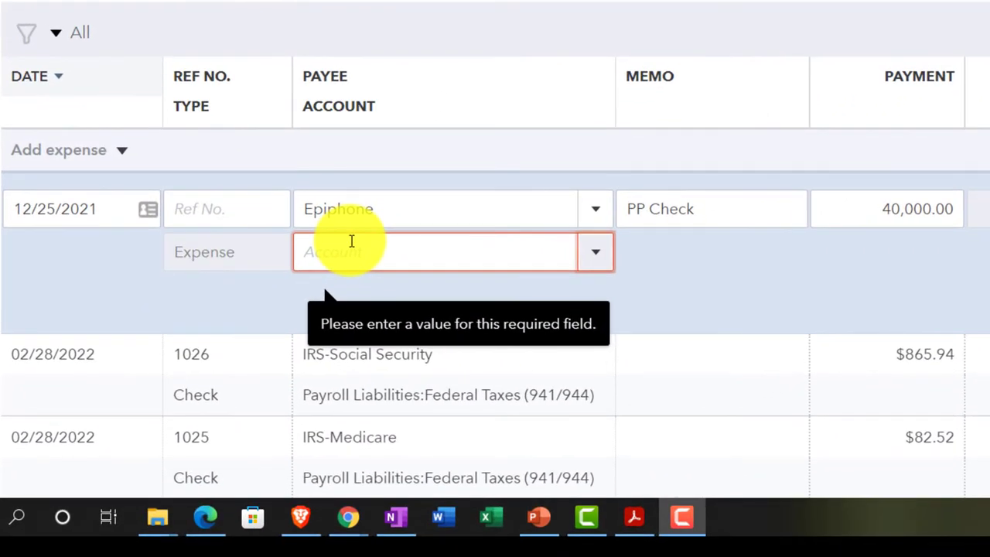
{"action": "left_click", "coordinate": [350, 242]}
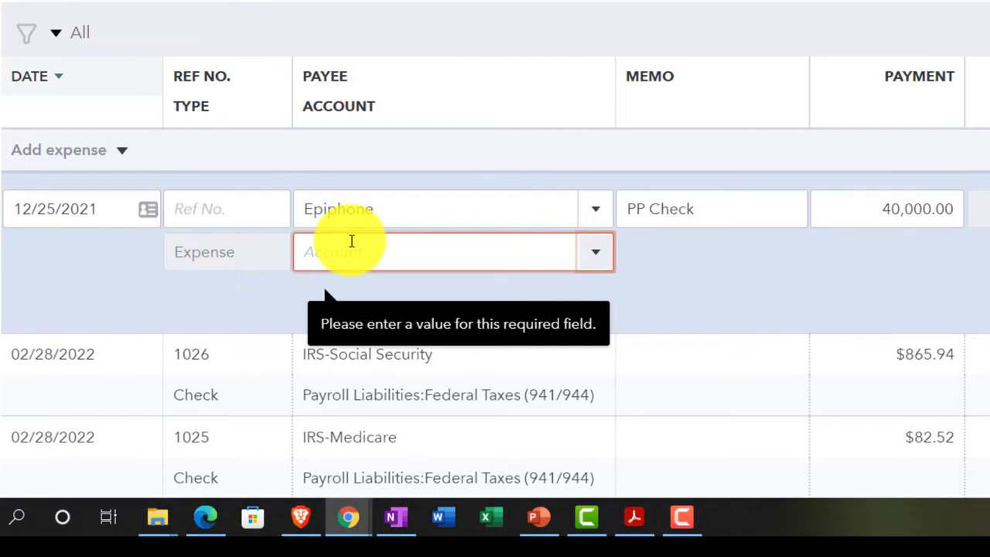
{"action": "type", "text": "O"}
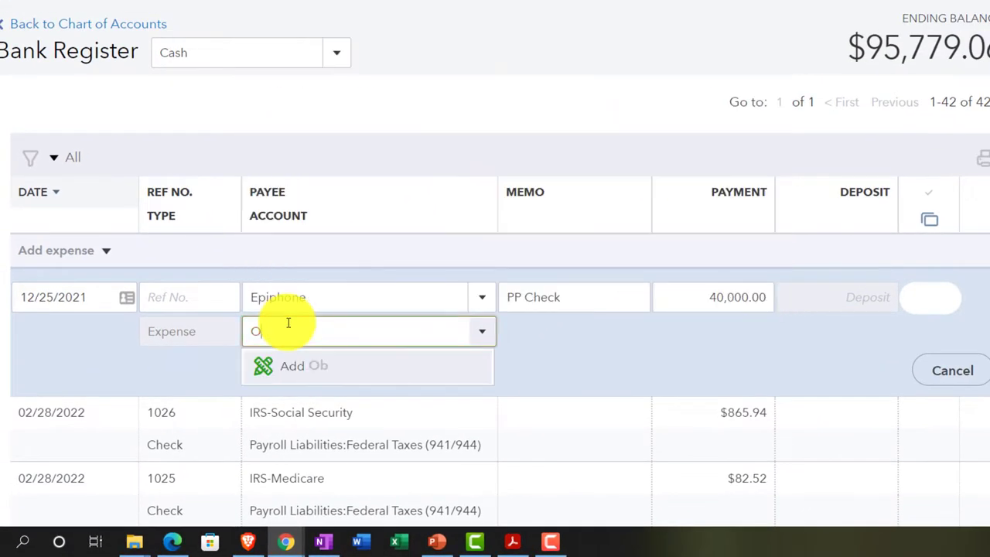
{"action": "type", "text": "p"}
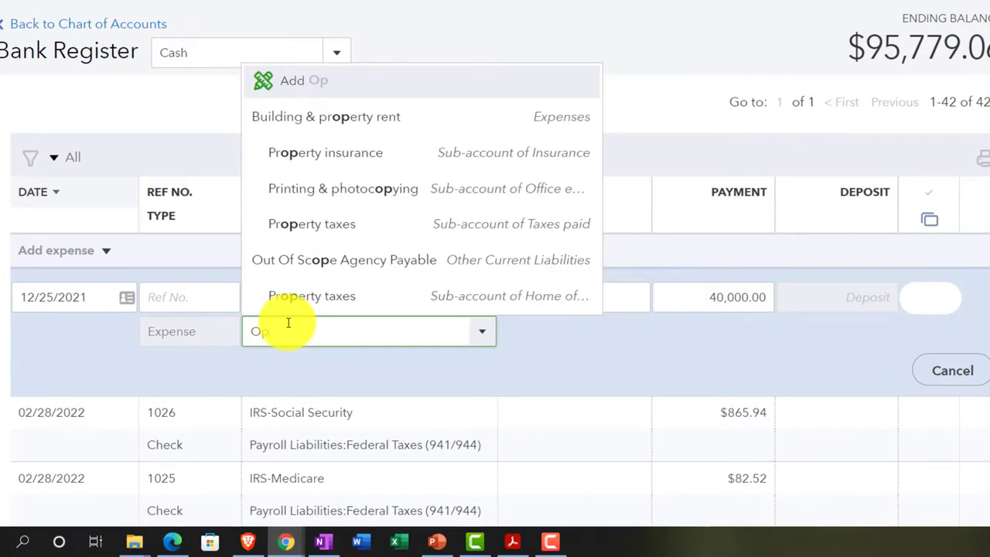
{"action": "type", "text": "pening"}
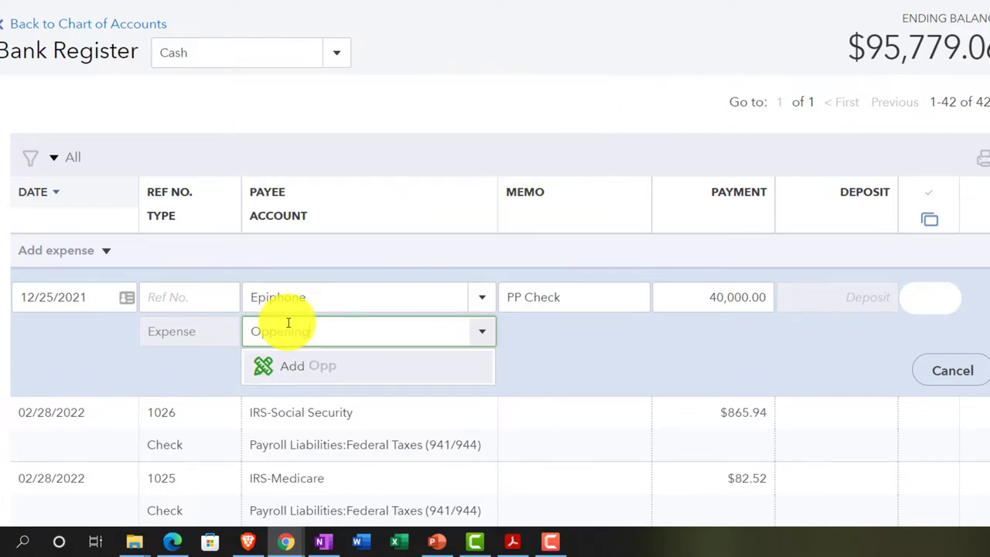
{"action": "key", "text": "BackSpace"}
{"action": "key", "text": "BackSpace"}
{"action": "key", "text": "BackSpace"}
{"action": "key", "text": "BackSpace"}
{"action": "key", "text": "BackSpace"}
{"action": "key", "text": "BackSpace"}
{"action": "key", "text": "BackSpace"}
{"action": "key", "text": "BackSpace"}
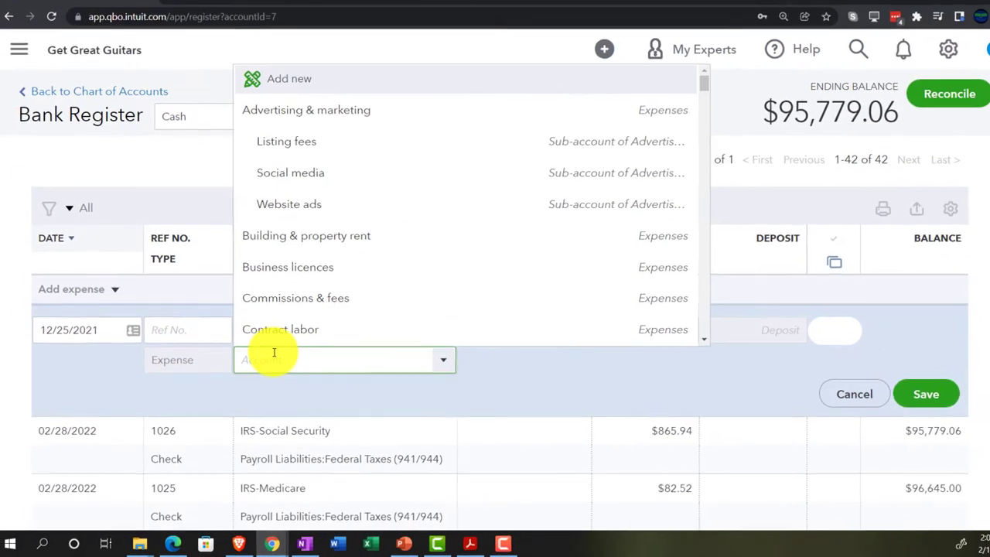
Look up the equity accounts in the Balance Sheet, assign the Epiphone expense to the Beginning Balance account, and save it.
{"action": "left_click", "coordinate": [205, 6]}
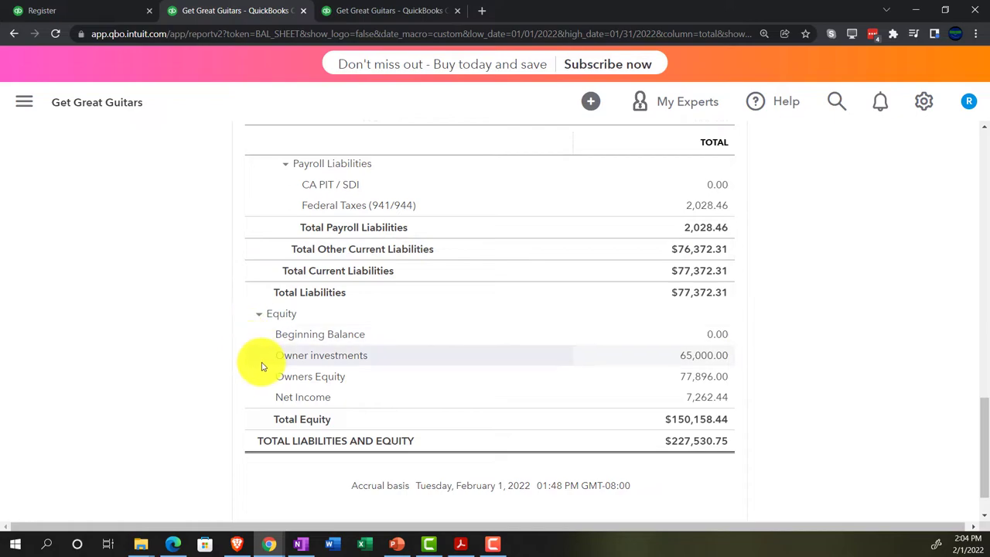
{"action": "left_click", "coordinate": [116, 12]}
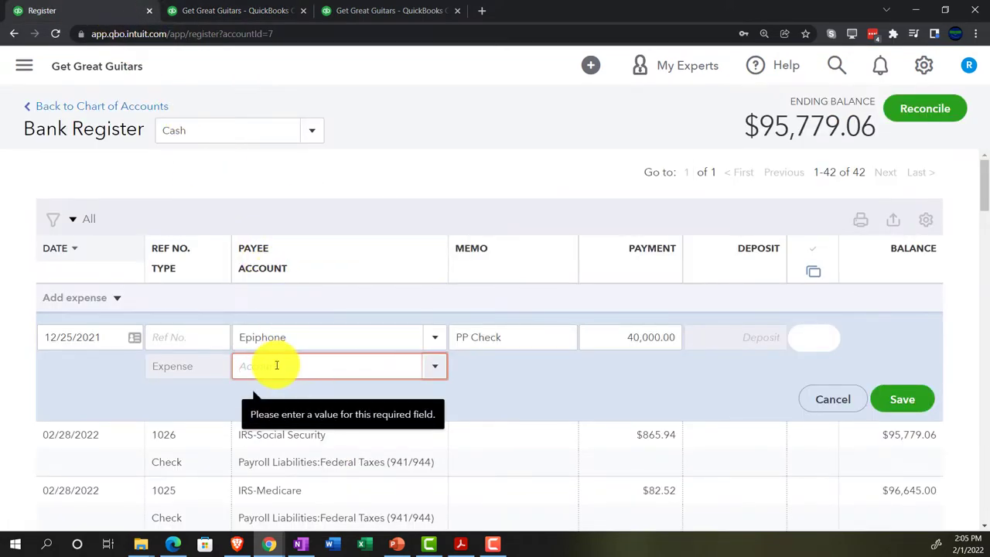
{"action": "type", "text": "Beg"}
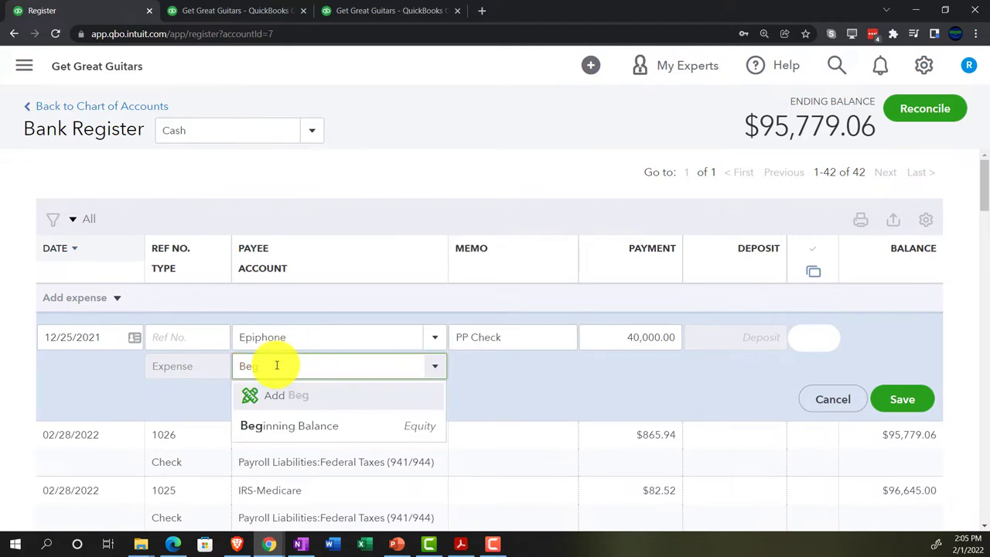
{"action": "type", "text": "inning Balance"}
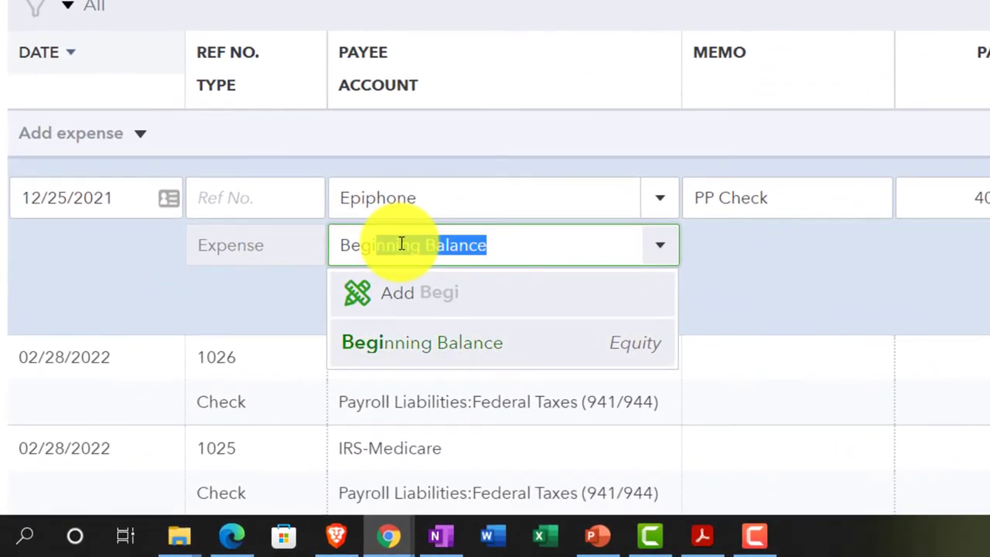
{"action": "key", "text": "Tab"}
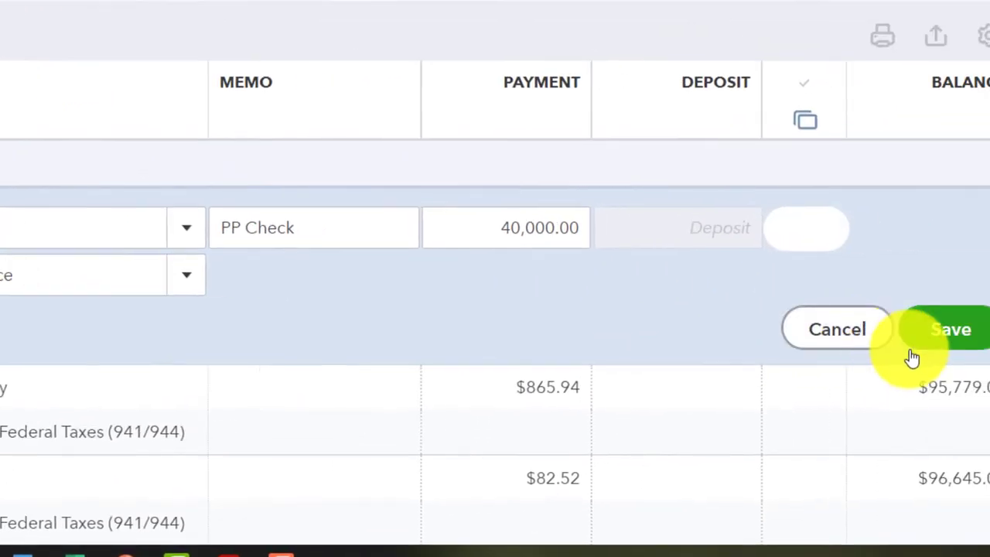
{"action": "left_click", "coordinate": [955, 341]}
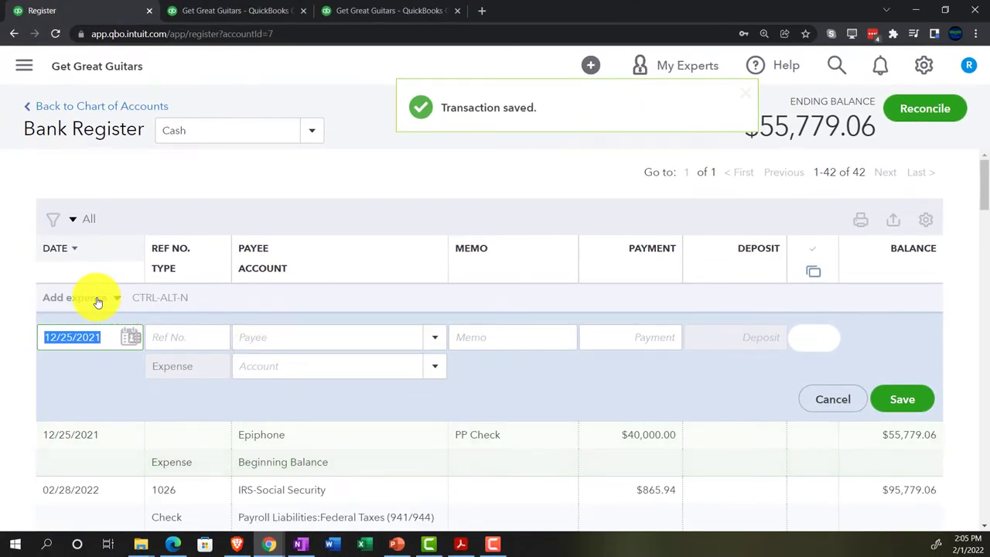
Date the new Cash register expense 12/26/2021, check the bank statement PDF, and enter payee Gibson USA with memo "PP Check".
{"action": "key", "text": "plus"}
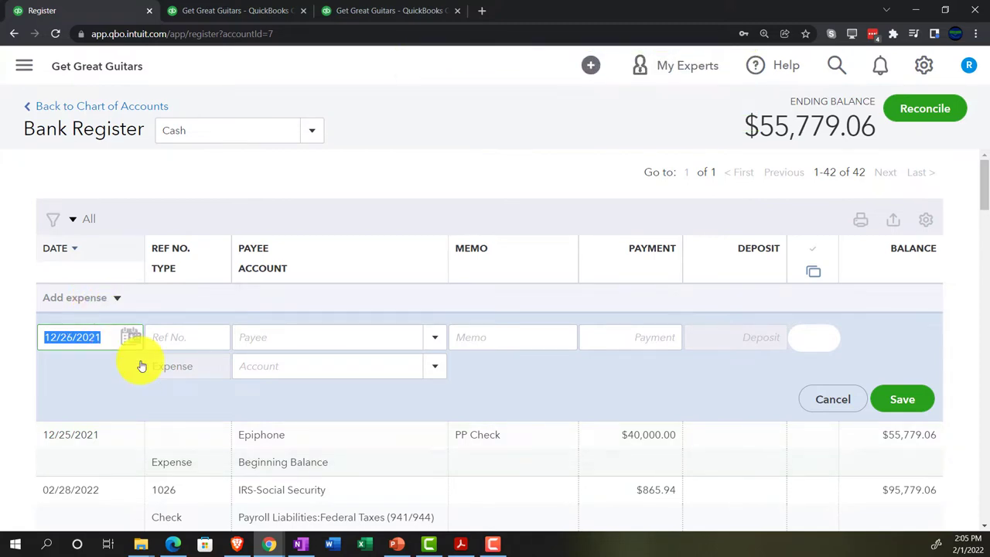
{"action": "key", "text": "Tab"}
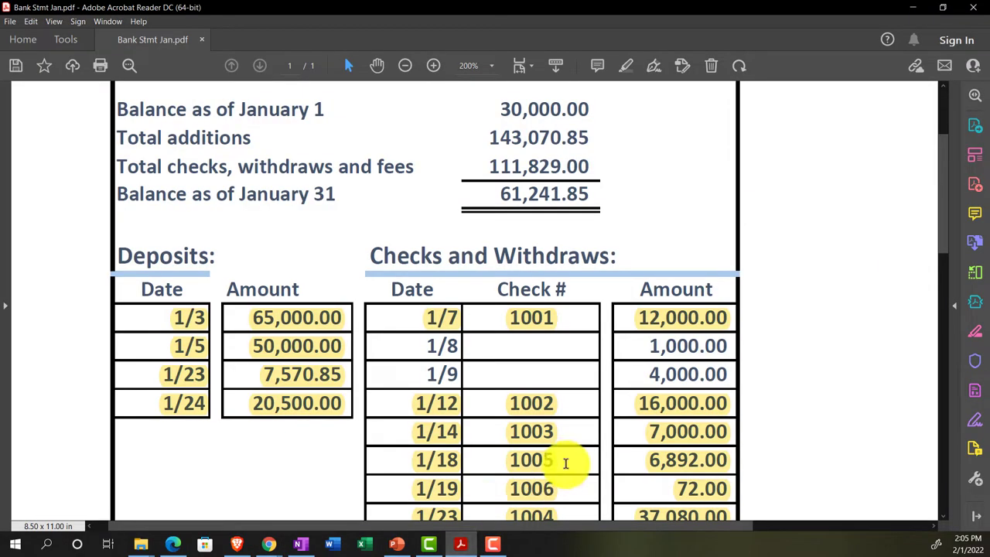
{"action": "left_click", "coordinate": [467, 540]}
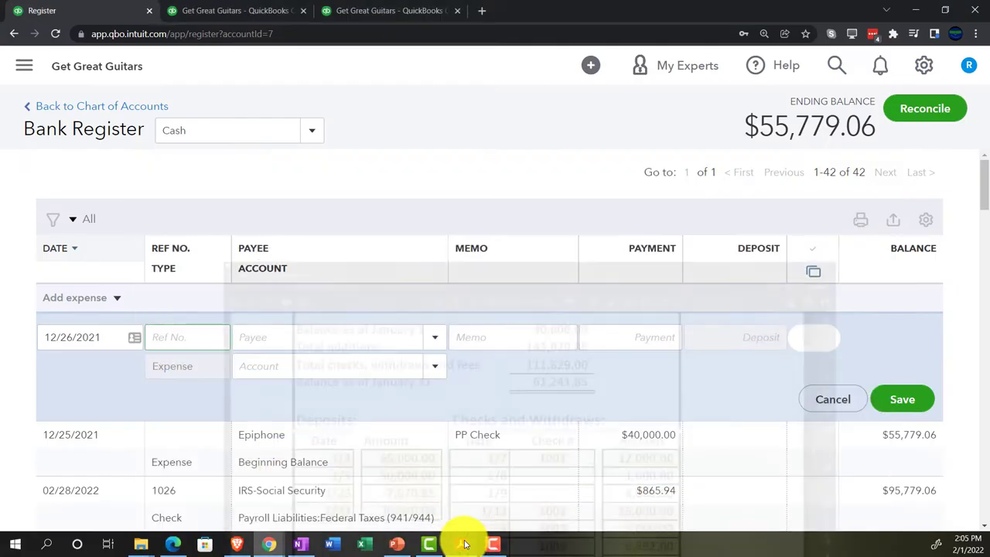
{"action": "key", "text": "Tab"}
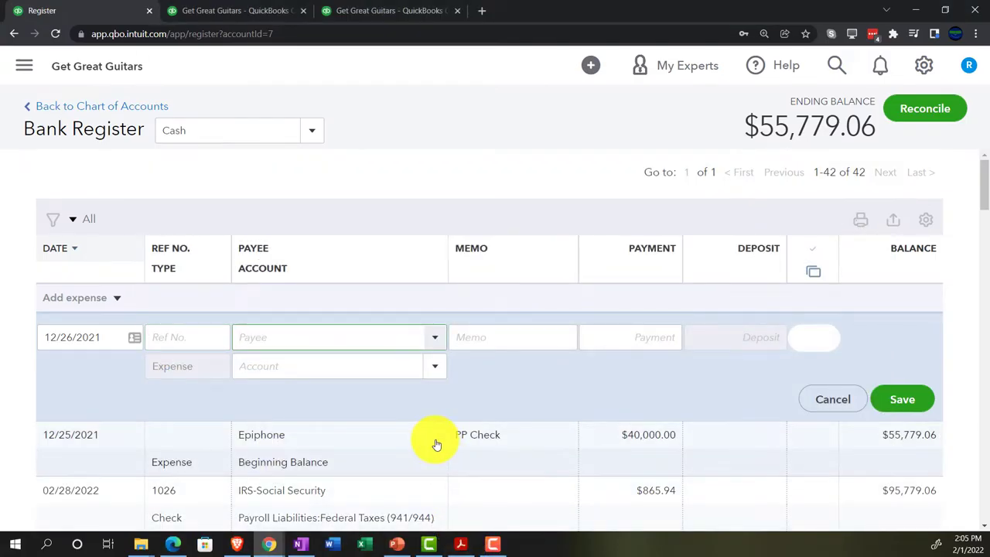
{"action": "type", "text": "Gibson USA"}
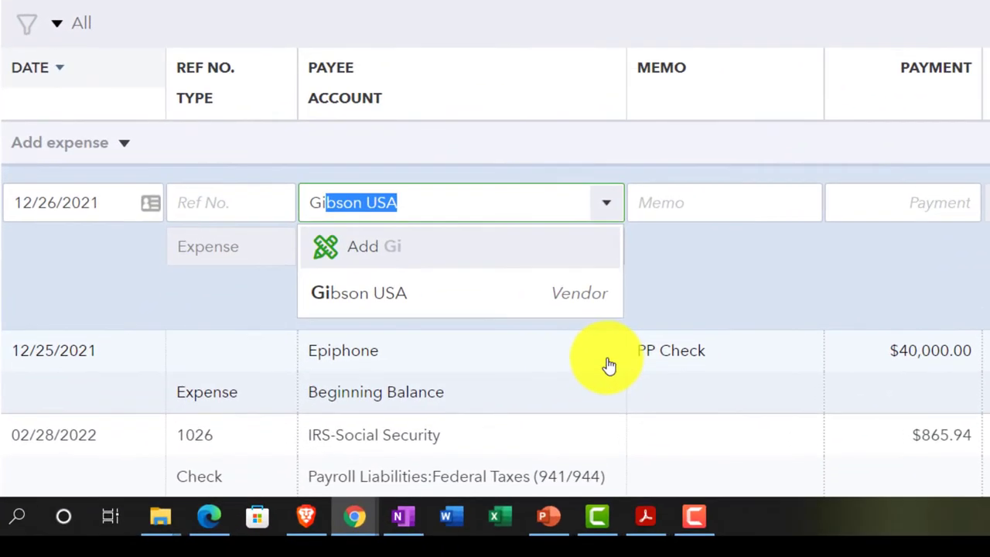
{"action": "key", "text": "Tab"}
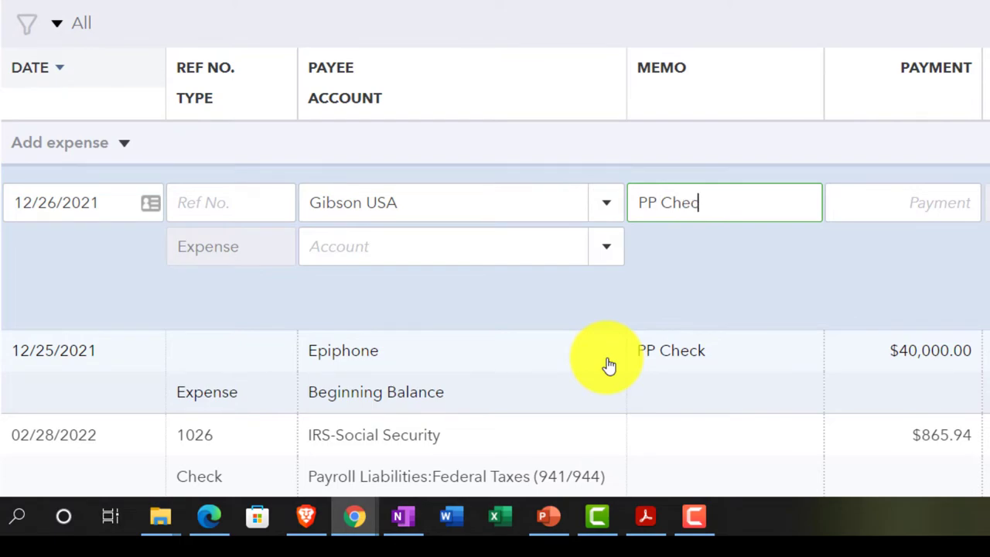
{"action": "key", "text": "Tab"}
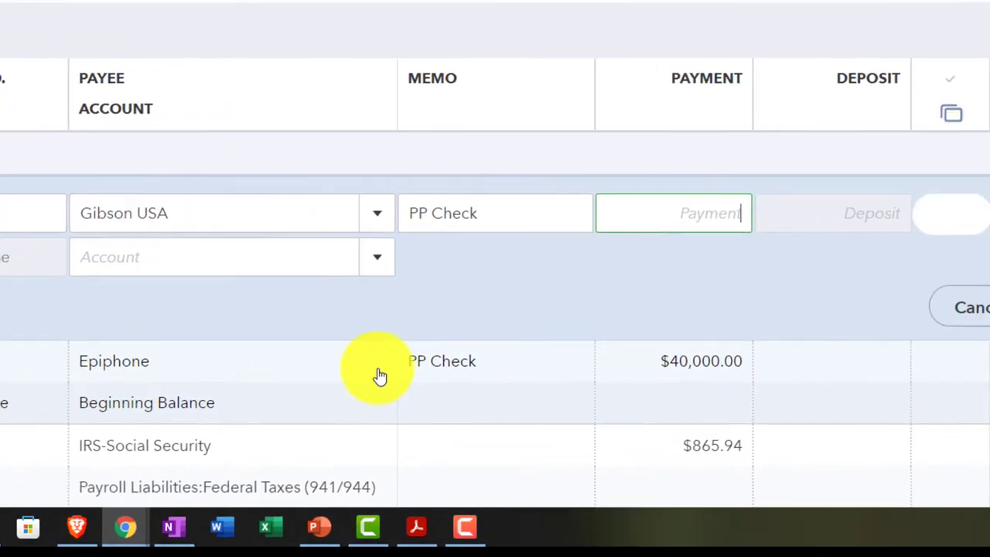
Enter a payment of 1,000.00 for the Gibson USA expense, assign it to the Beginning Balance account, and save it.
{"action": "type", "text": "1000"}
{"action": "key", "text": "Tab"}
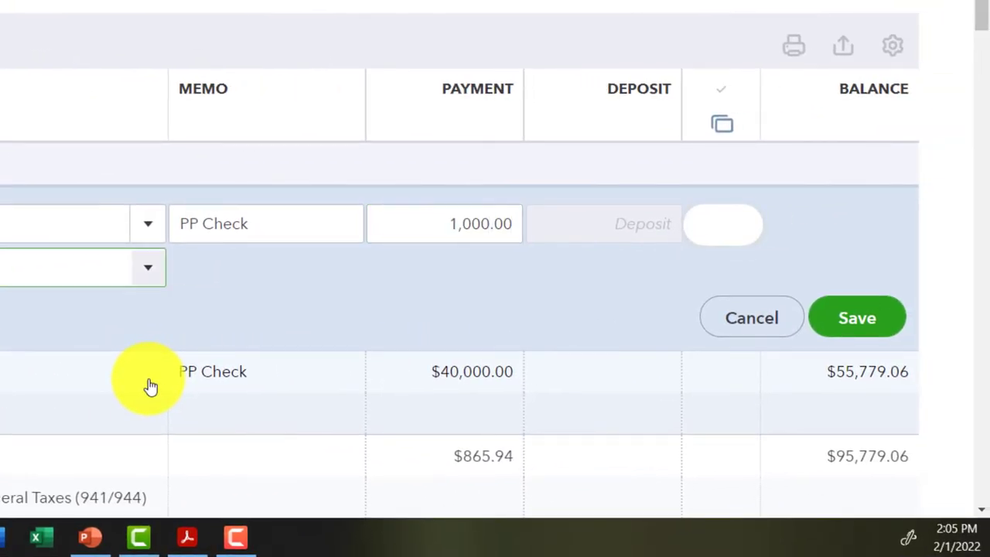
{"action": "type", "text": "be"}
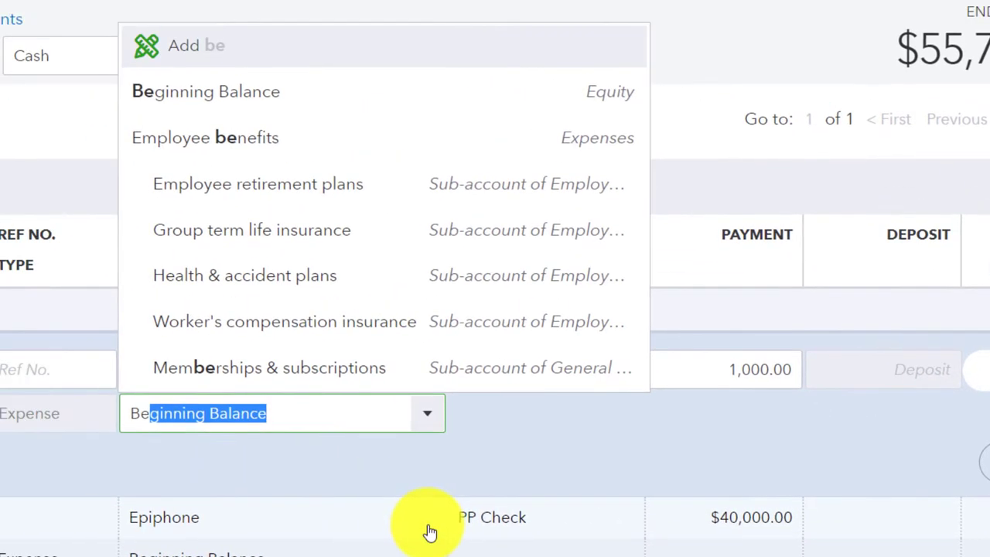
{"action": "key", "text": "Tab"}
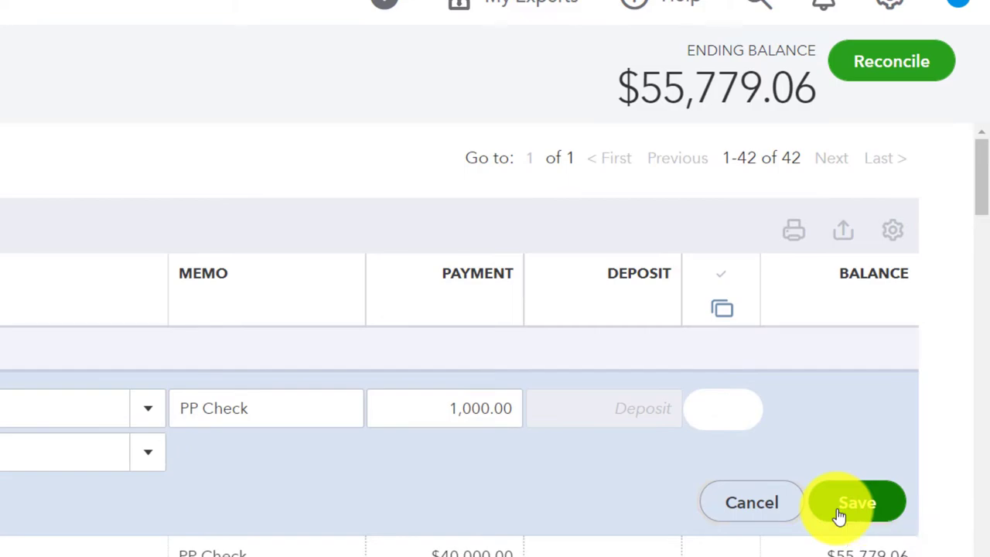
{"action": "left_click", "coordinate": [839, 503]}
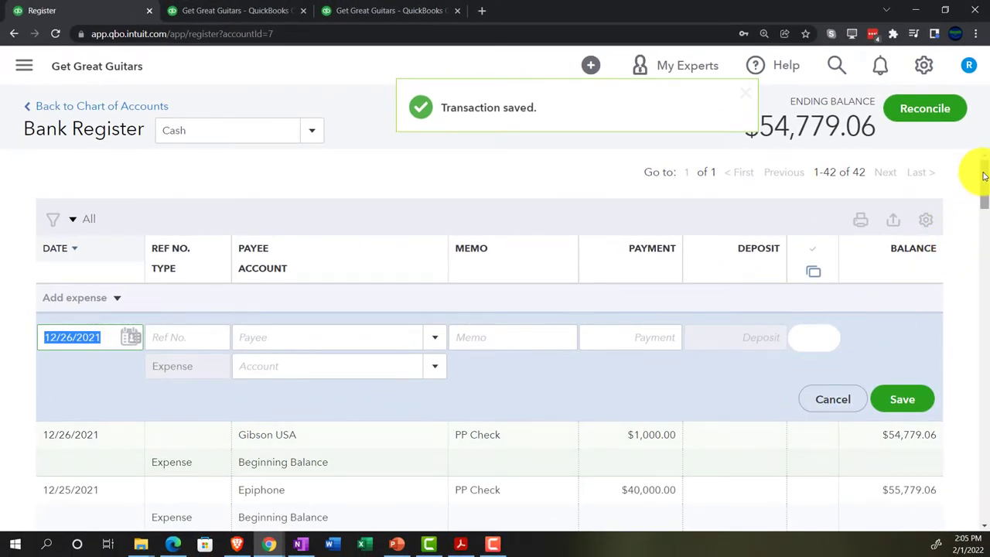
Change the 12/31/2021 Opening Balance deposit in the Cash register to 30,000.00 and save it, accepting the modification of a reconciled transaction.
{"action": "left_click_drag", "start_coordinate": [972, 166], "coordinate": [965, 497]}
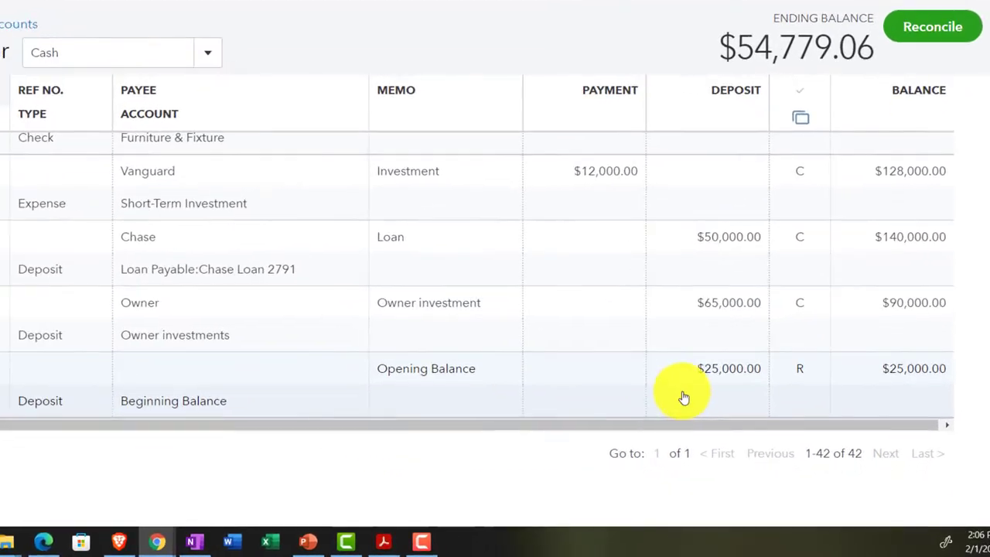
{"action": "left_click", "coordinate": [714, 422]}
{"action": "left_click", "coordinate": [601, 328]}
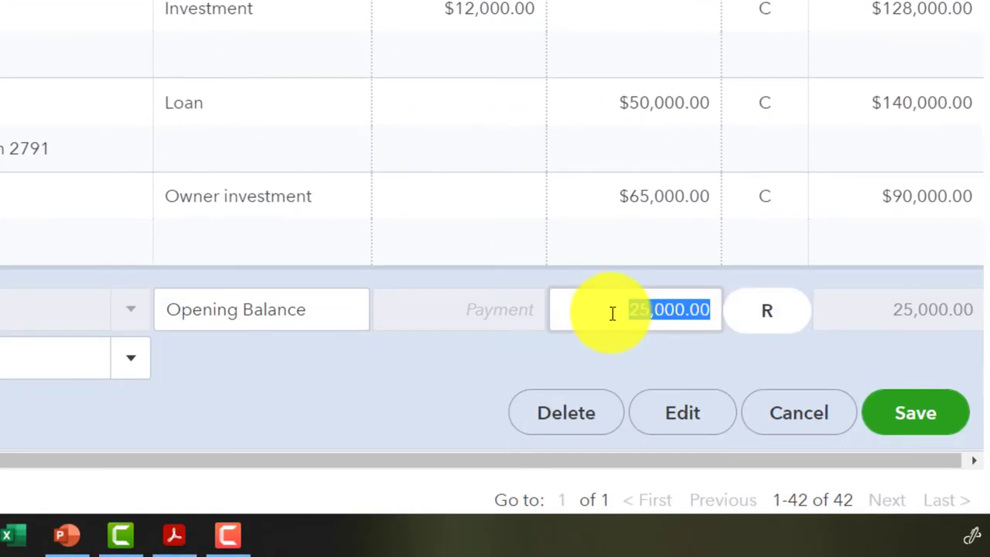
{"action": "left_click_drag", "start_coordinate": [611, 311], "coordinate": [541, 389]}
{"action": "type", "text": "30000"}
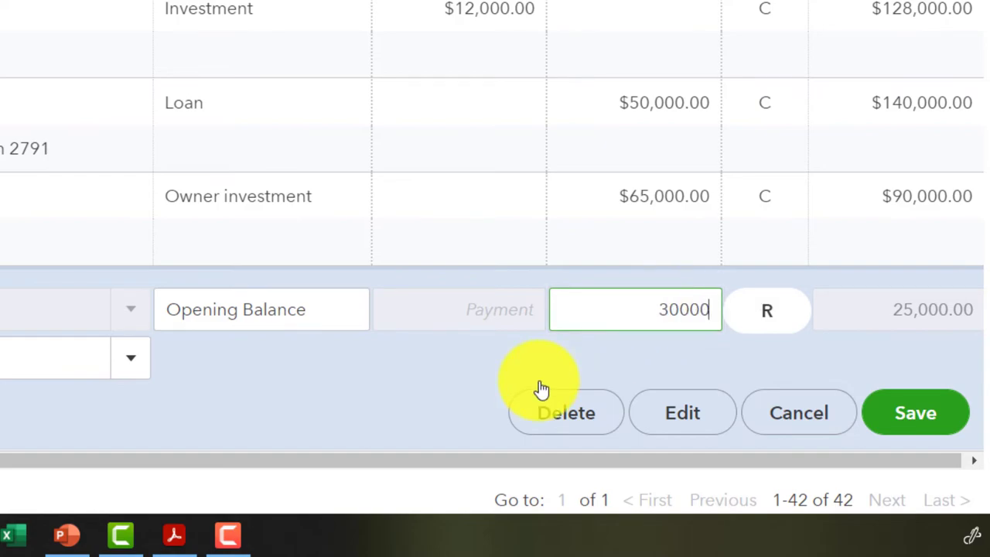
{"action": "key", "text": "Tab"}
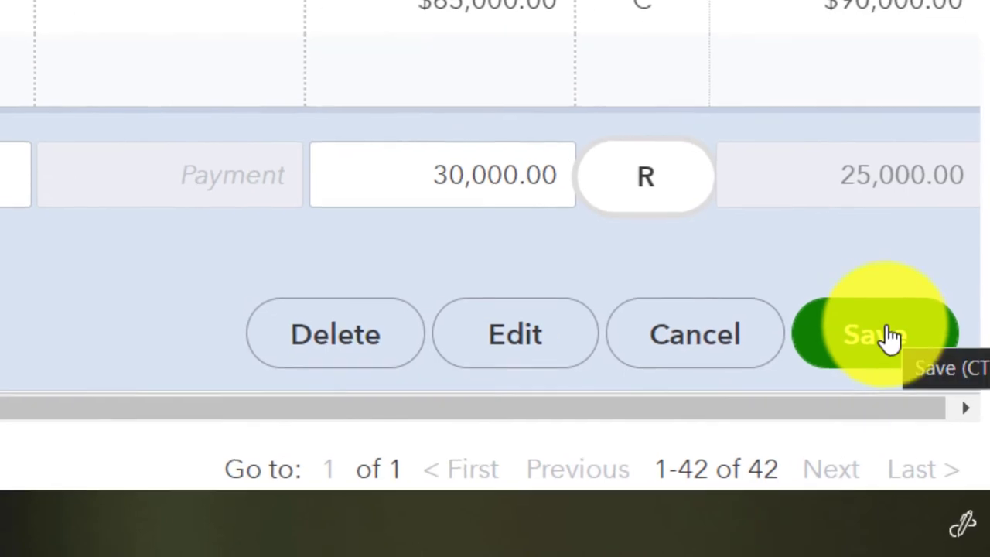
{"action": "left_click", "coordinate": [891, 337]}
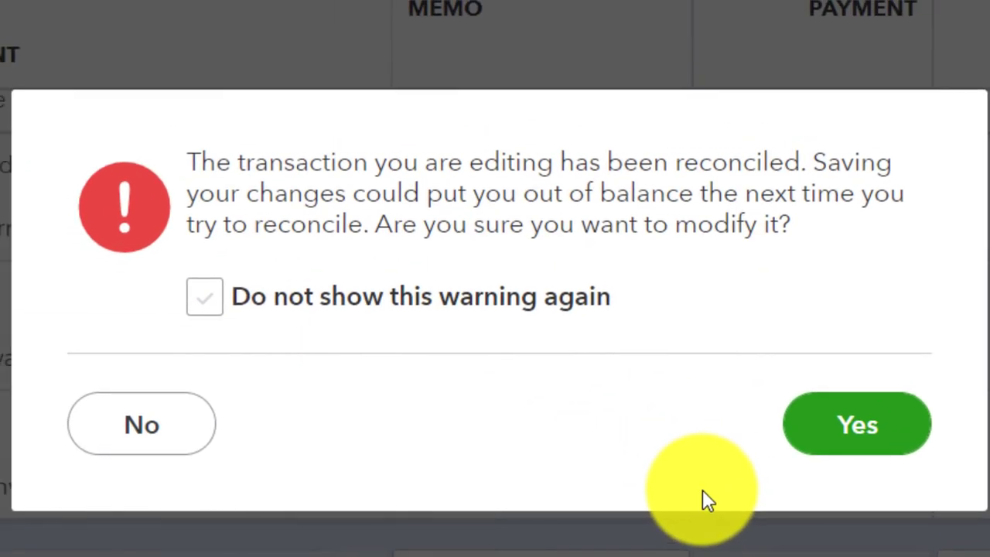
{"action": "left_click", "coordinate": [810, 451]}
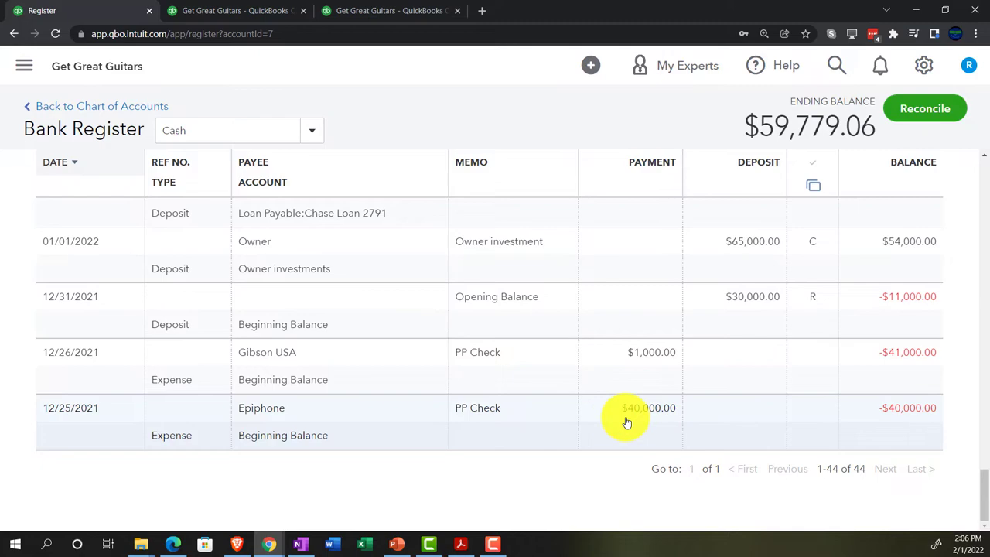
Correct the payment of the 12/25/2021 Epiphone expense to 4,000.00 and save it.
{"action": "left_click", "coordinate": [531, 415]}
{"action": "left_click", "coordinate": [638, 362]}
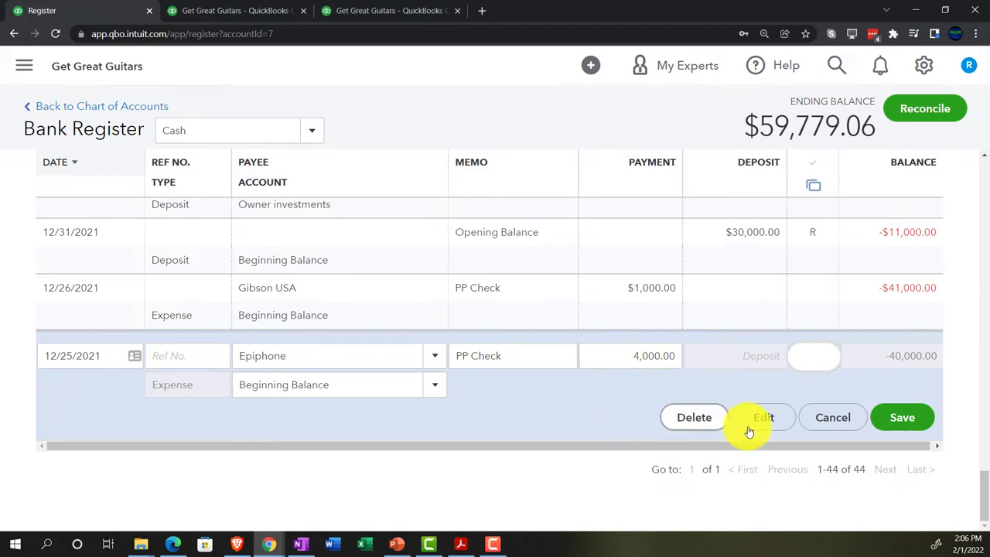
{"action": "left_click", "coordinate": [896, 425]}
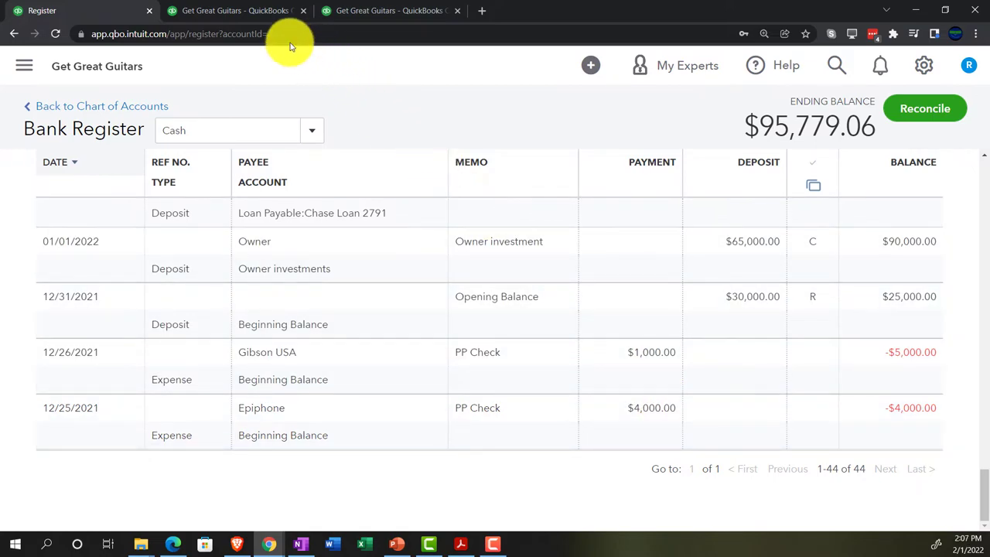
Rerun the Balance Sheet report and open the transaction detail behind the Beginning Balance equity account.
{"action": "left_click", "coordinate": [235, 12]}
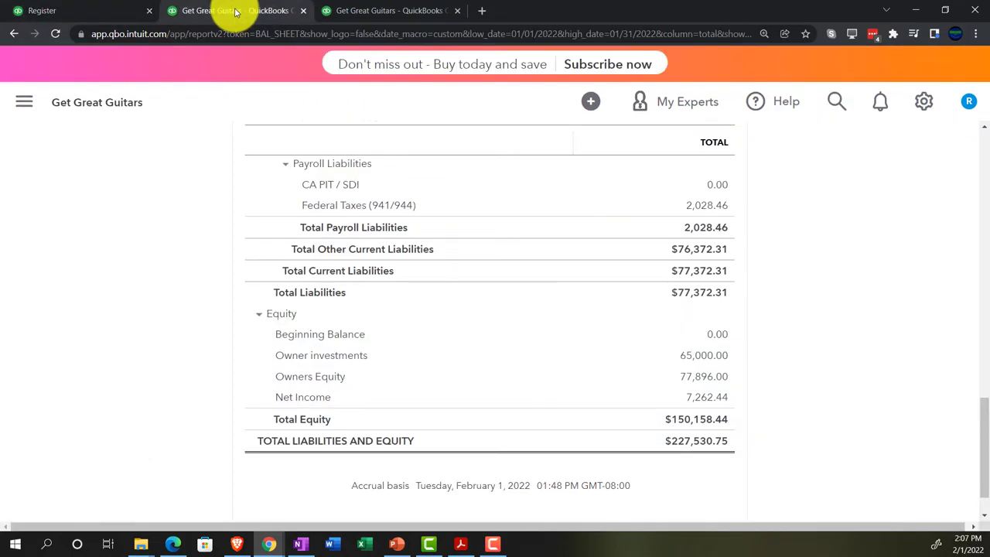
{"action": "scroll", "coordinate": [437, 314], "scroll_direction": "up", "scroll_amount": 10}
{"action": "scroll", "coordinate": [438, 314], "scroll_direction": "up", "scroll_amount": 5}
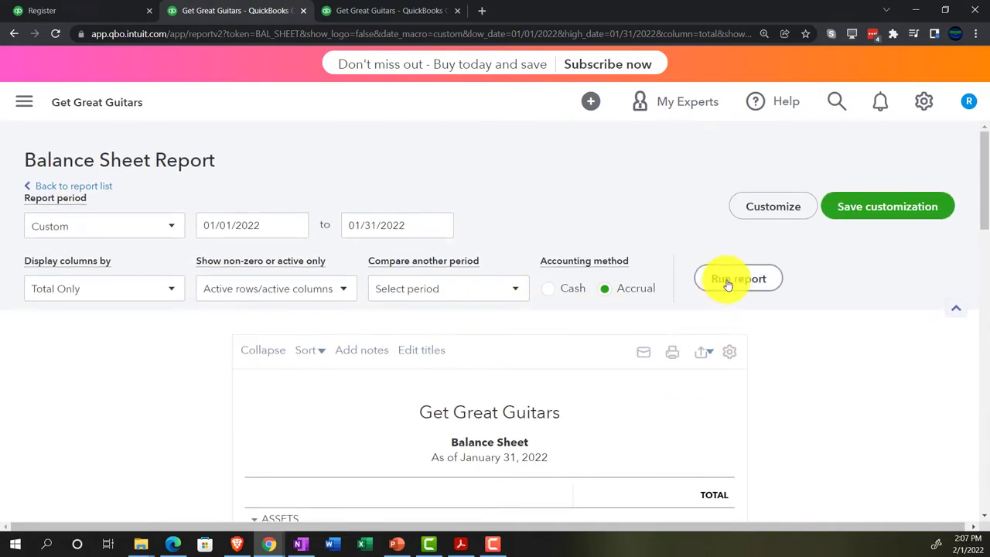
{"action": "scroll", "coordinate": [380, 394], "scroll_direction": "down", "scroll_amount": 2}
{"action": "scroll", "coordinate": [366, 400], "scroll_direction": "up", "scroll_amount": 2}
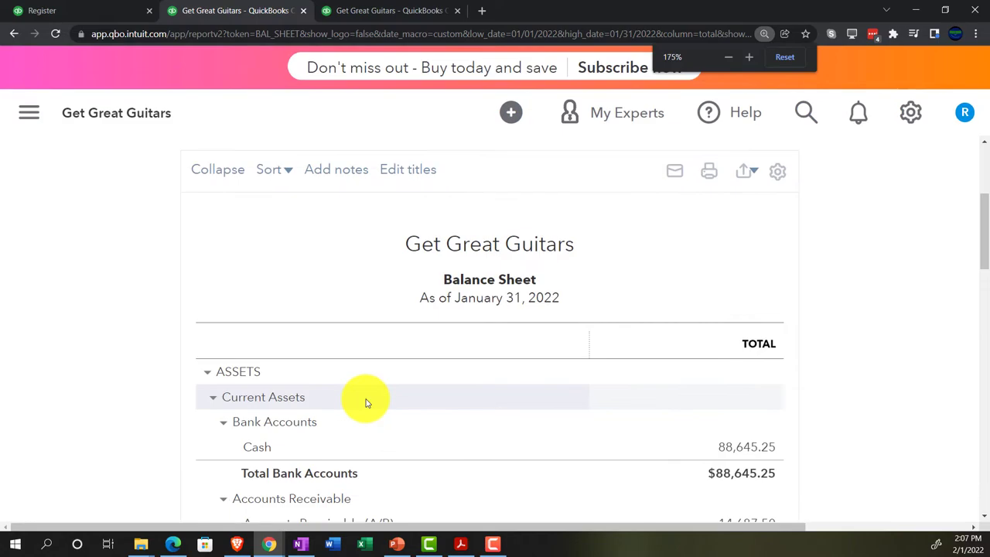
{"action": "scroll", "coordinate": [366, 400], "scroll_direction": "down", "scroll_amount": 10}
{"action": "scroll", "coordinate": [366, 399], "scroll_direction": "down", "scroll_amount": 7}
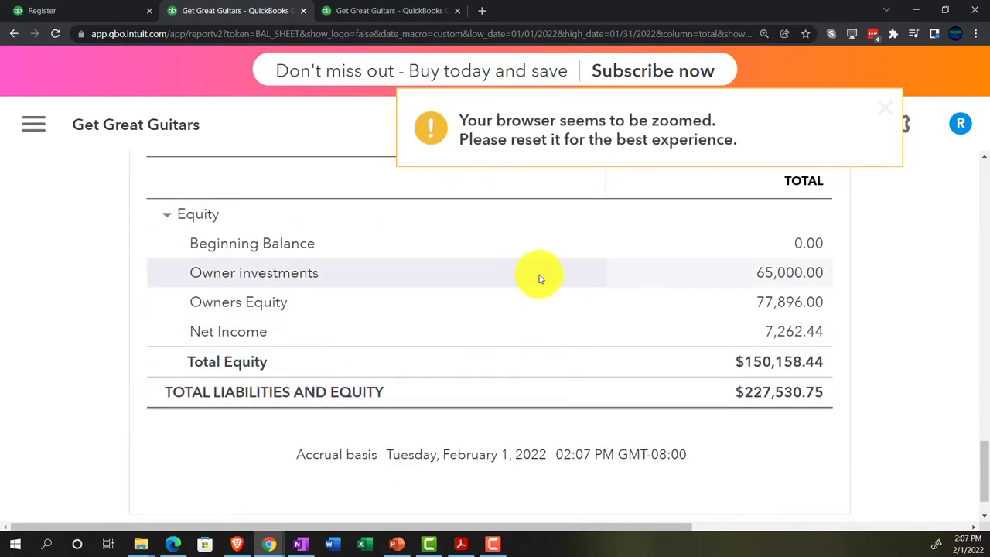
{"action": "left_click", "coordinate": [808, 242]}
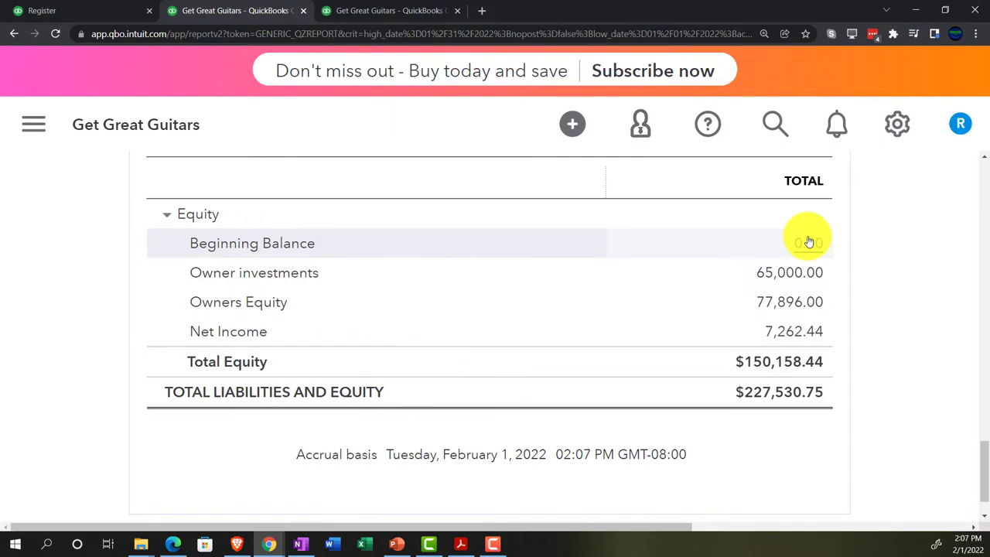
Run the Beginning Balance Transaction Report for 01/01/2021 to 12/31/2021 and review its entries.
{"action": "scroll", "coordinate": [519, 331], "scroll_direction": "down", "scroll_amount": 1}
{"action": "key", "text": "ctrl+minus"}
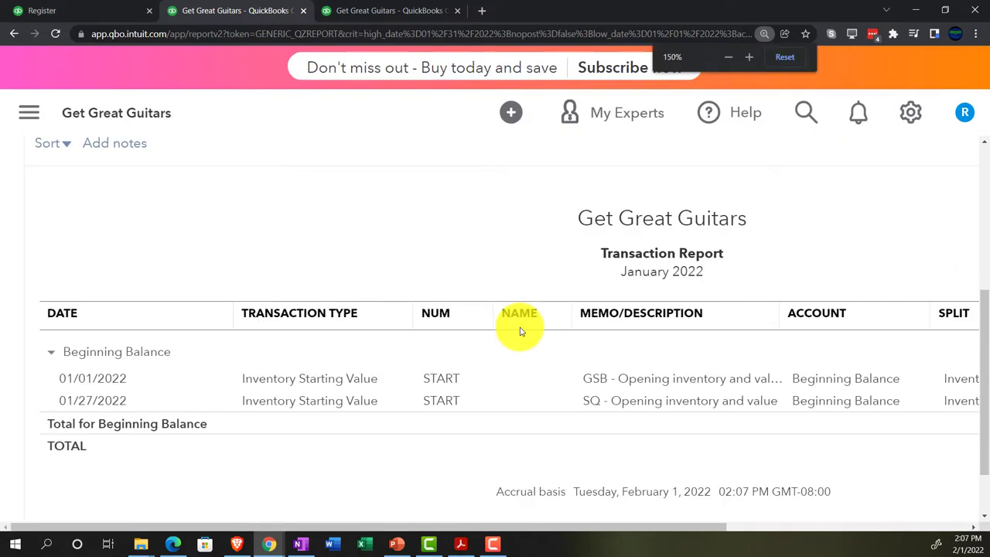
{"action": "key", "text": "ctrl+minus"}
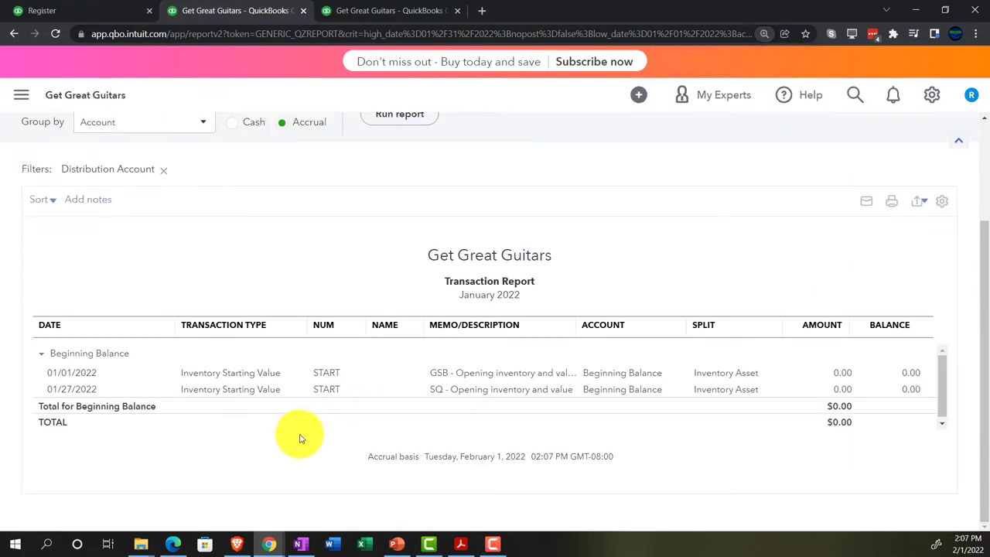
{"action": "scroll", "coordinate": [303, 418], "scroll_direction": "up", "scroll_amount": 2}
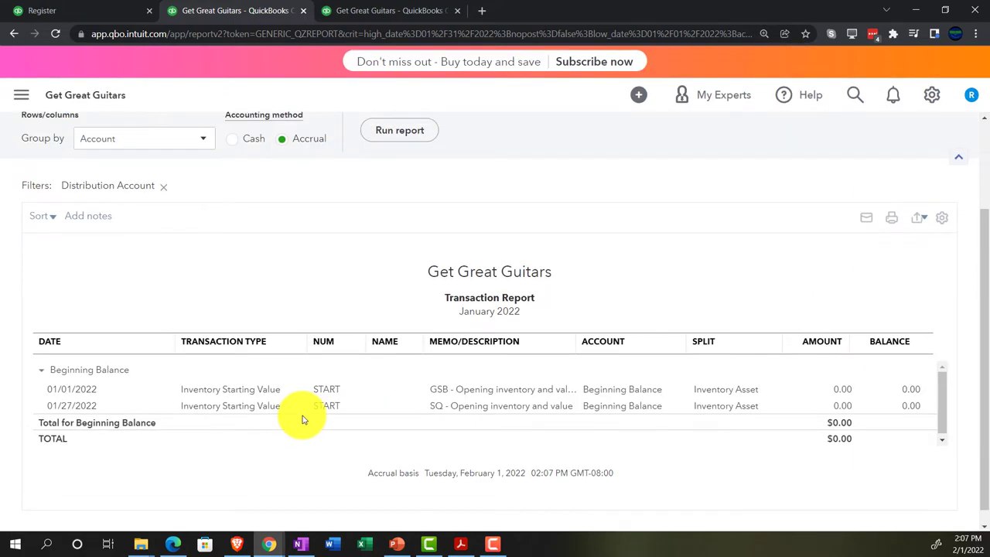
{"action": "left_click", "coordinate": [234, 205]}
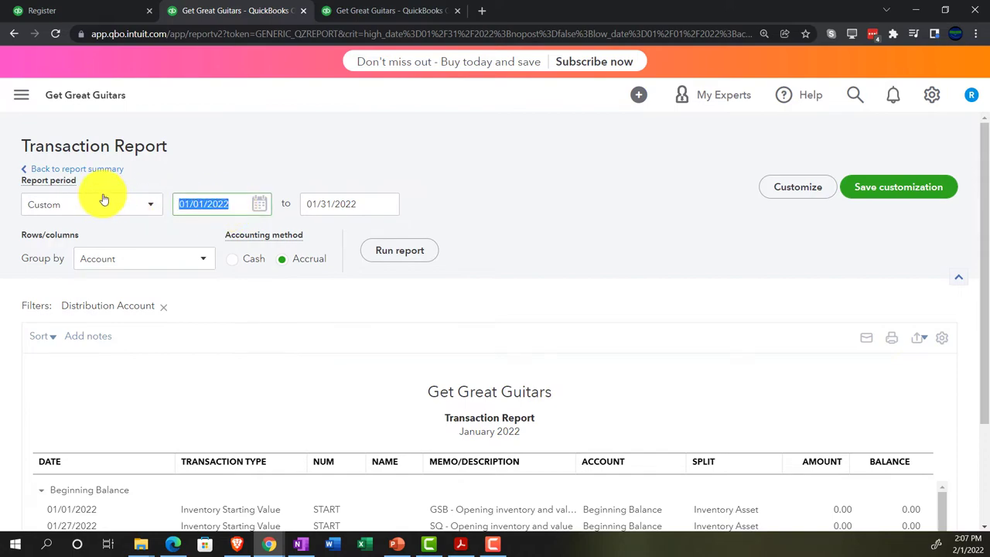
{"action": "type", "text": "0"}
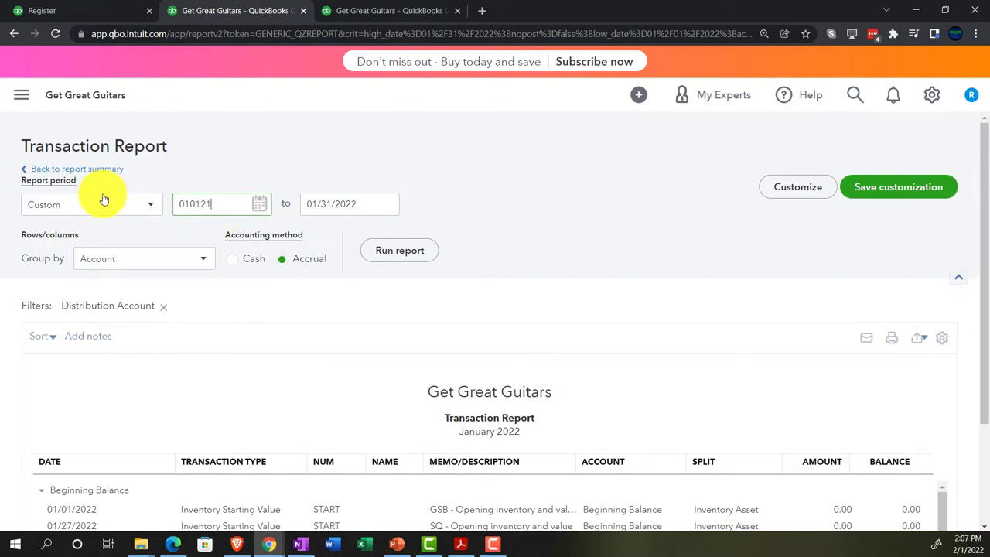
{"action": "key", "text": "Tab"}
{"action": "type", "text": "1"}
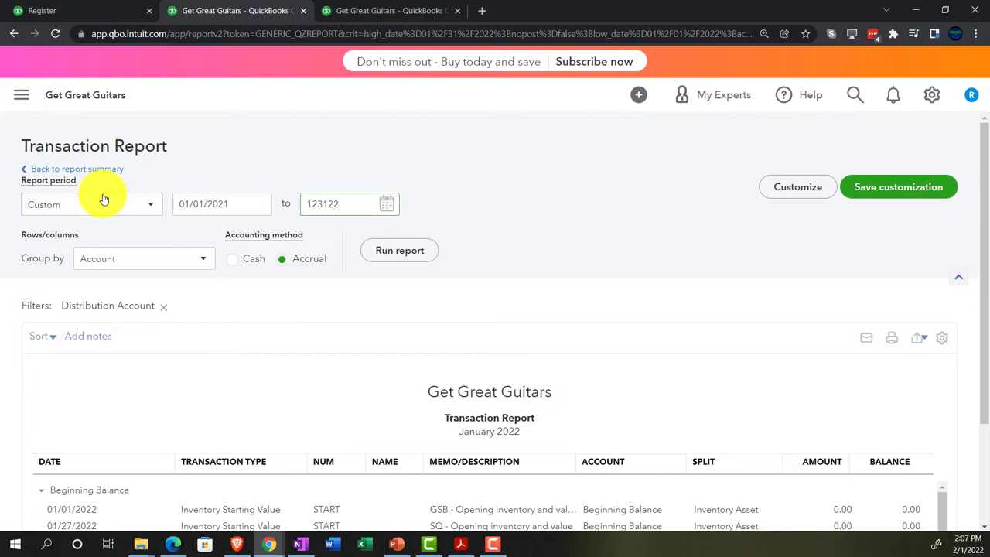
{"action": "key", "text": "Tab"}
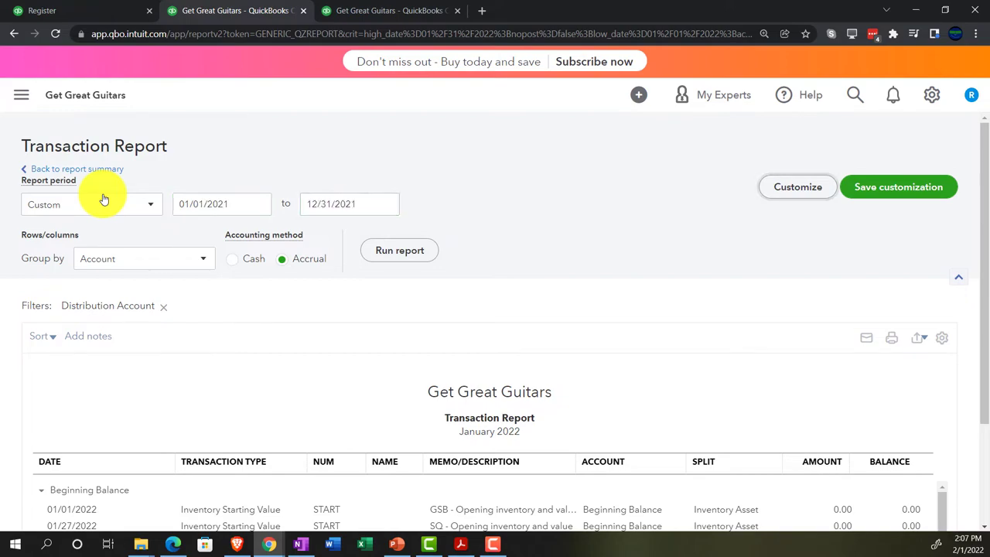
{"action": "left_click", "coordinate": [388, 252]}
{"action": "scroll", "coordinate": [629, 343], "scroll_direction": "down", "scroll_amount": 2}
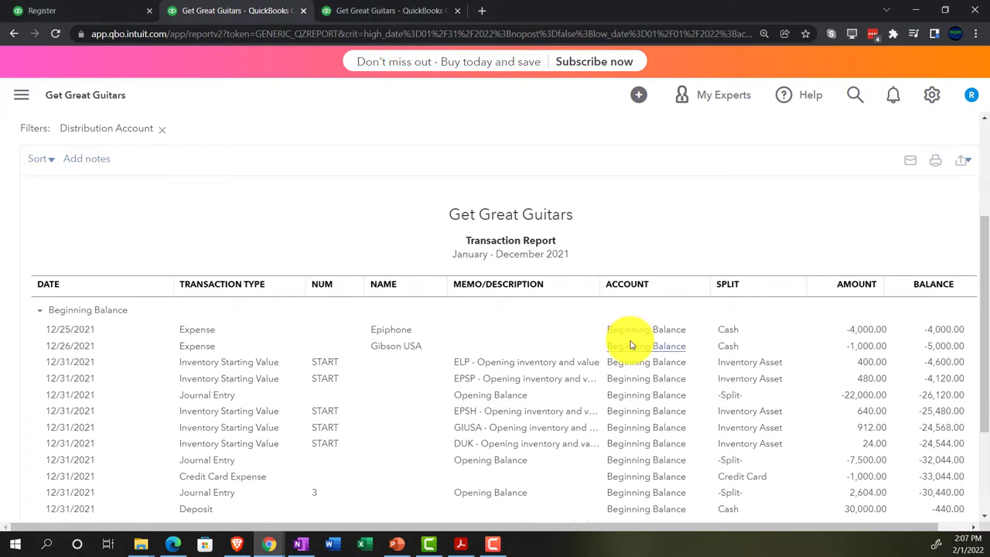
{"action": "key", "text": "ctrl+minus"}
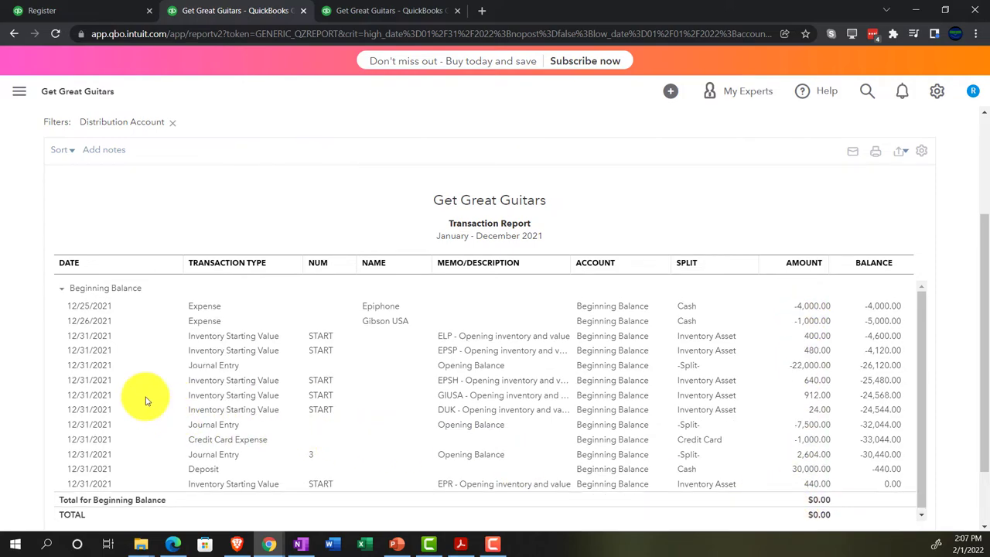
Go back from the Transaction Report to the Balance Sheet, then return to the Cash bank register.
{"action": "scroll", "coordinate": [1, 360], "scroll_direction": "up", "scroll_amount": 2}
{"action": "left_click", "coordinate": [92, 159]}
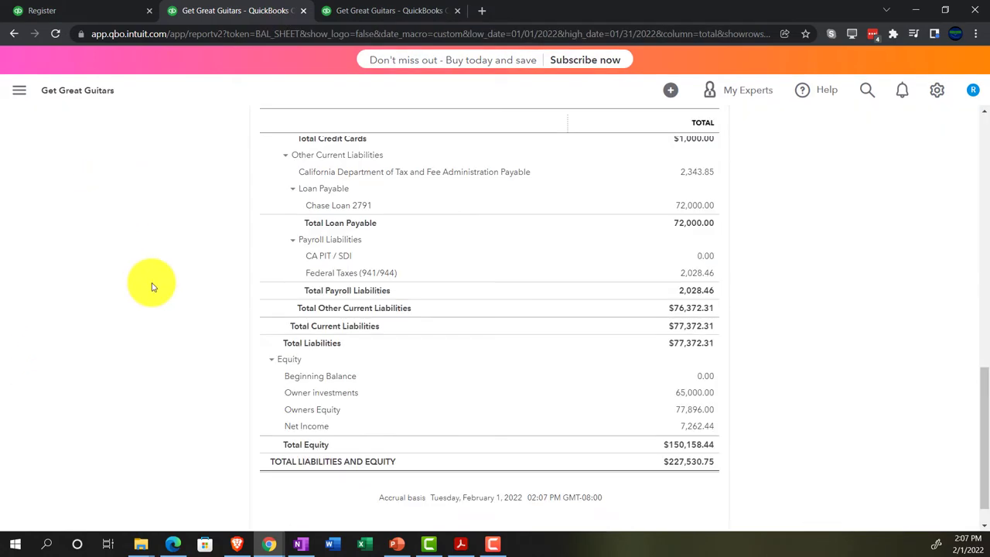
{"action": "left_click", "coordinate": [111, 12]}
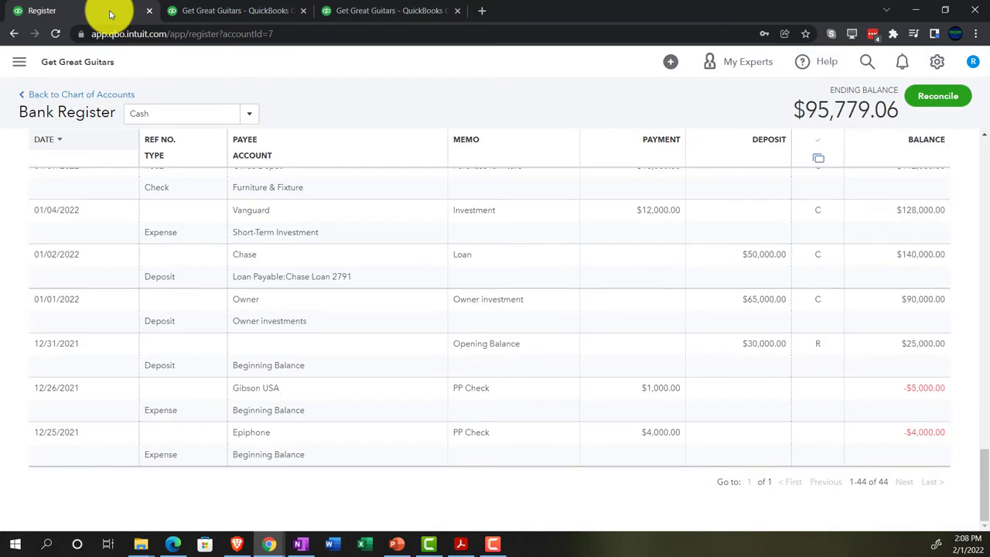
Leave the Cash register for the Bookkeeping Reconcile page and resume the reconciliation of the Cash account.
{"action": "left_click", "coordinate": [19, 61]}
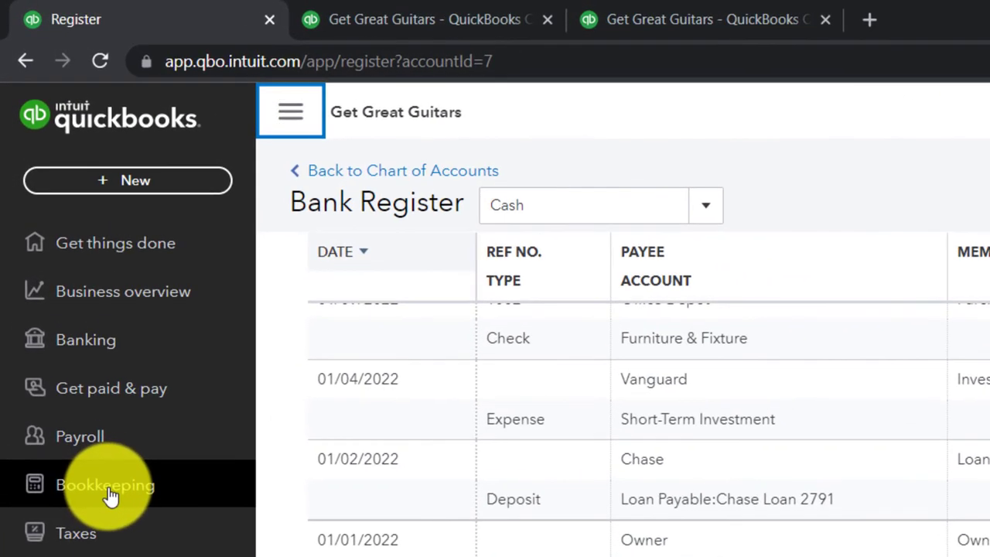
{"action": "left_click", "coordinate": [60, 274]}
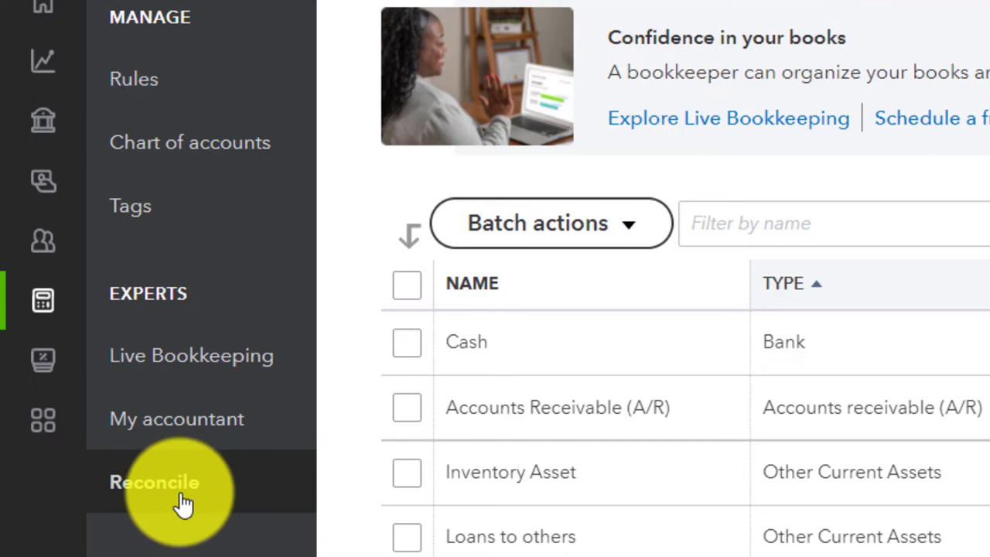
{"action": "left_click", "coordinate": [183, 503]}
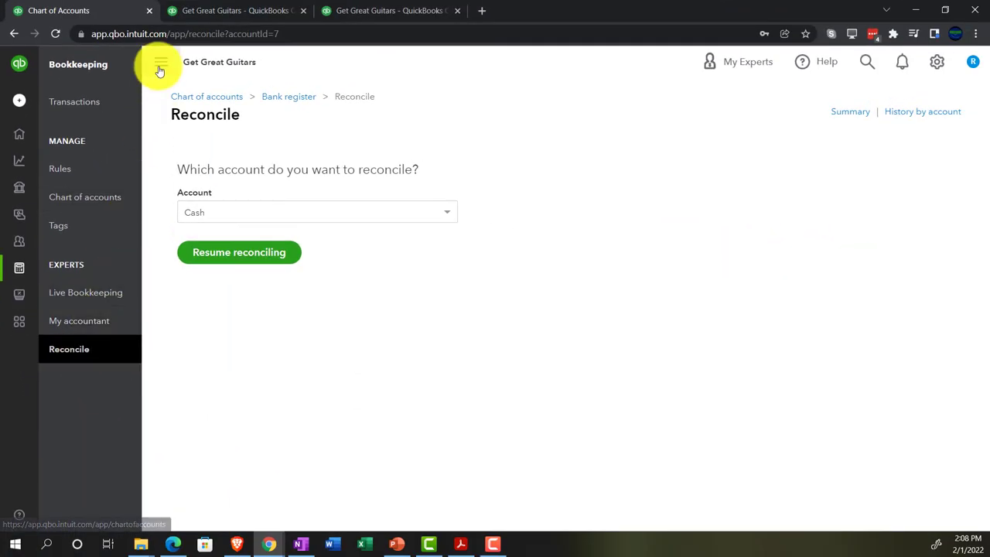
{"action": "left_click", "coordinate": [160, 68]}
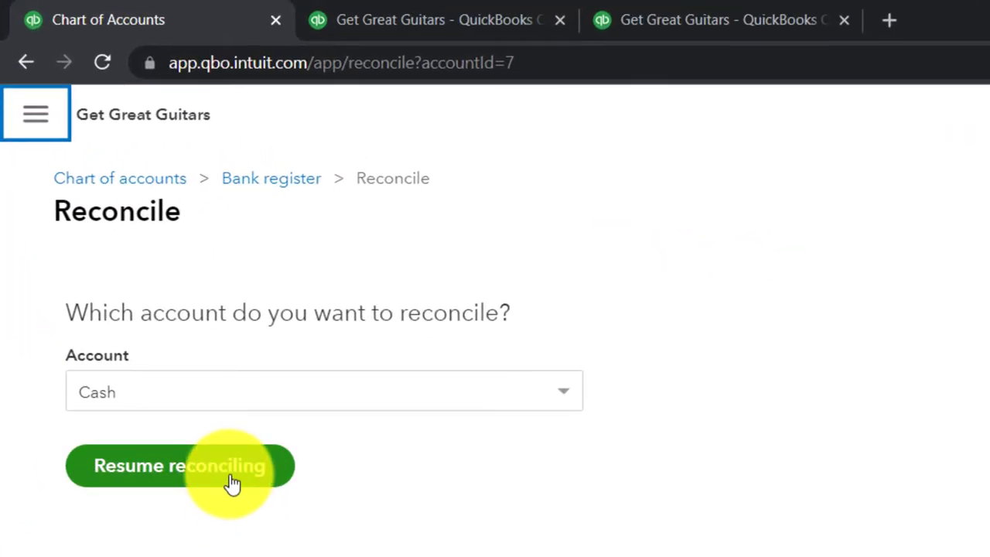
{"action": "left_click", "coordinate": [232, 483]}
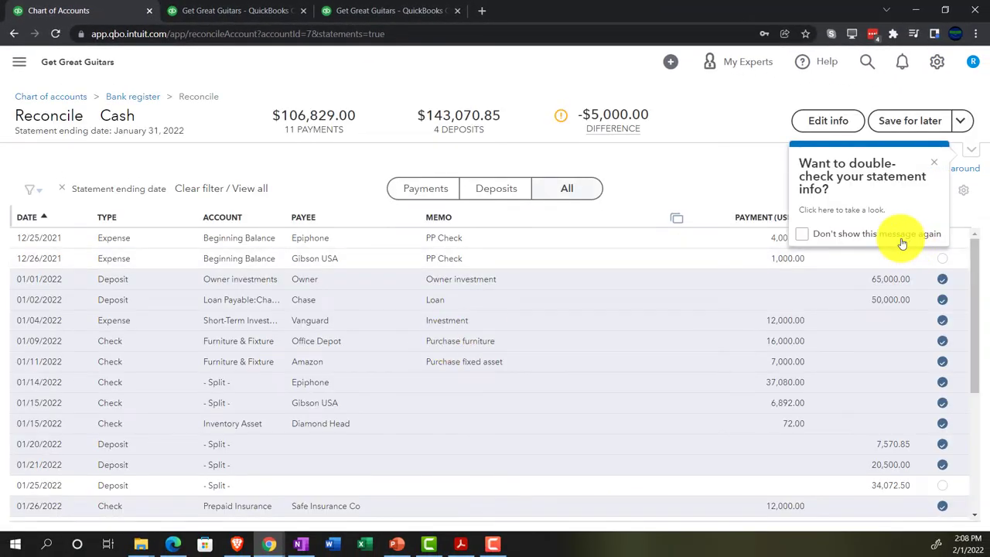
Dismiss the statement-info reminder permanently and expand the reconciliation's balance summary.
{"action": "left_click", "coordinate": [807, 235]}
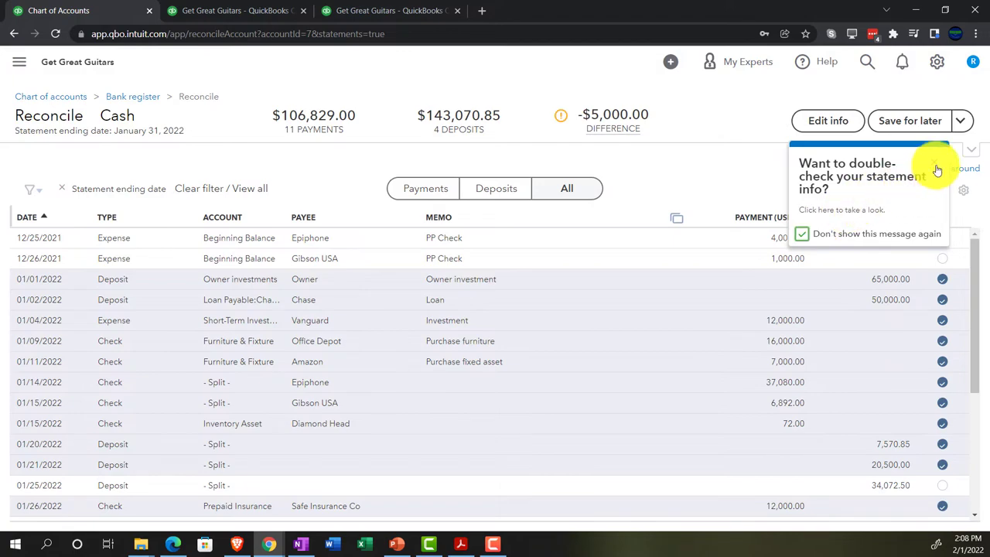
{"action": "left_click", "coordinate": [933, 163]}
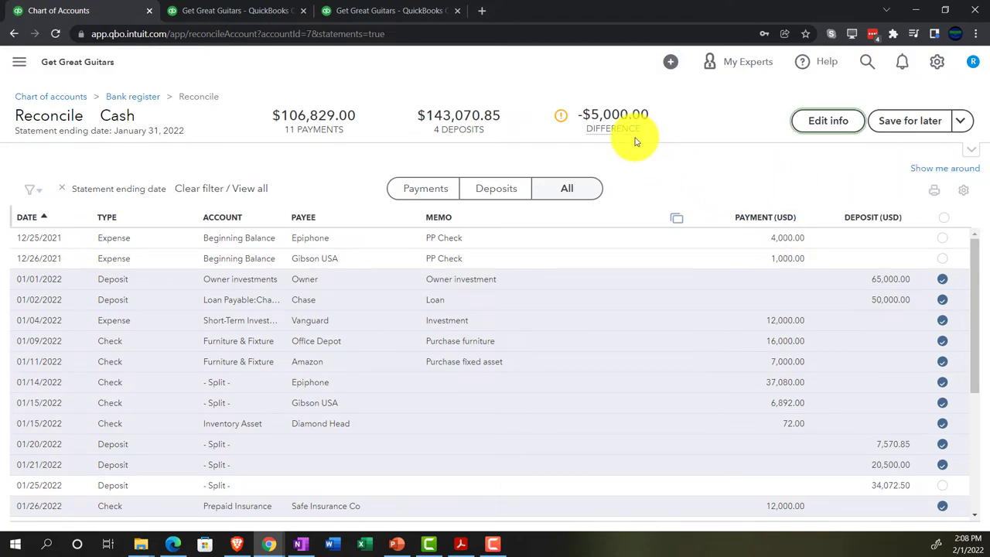
{"action": "left_click", "coordinate": [971, 157]}
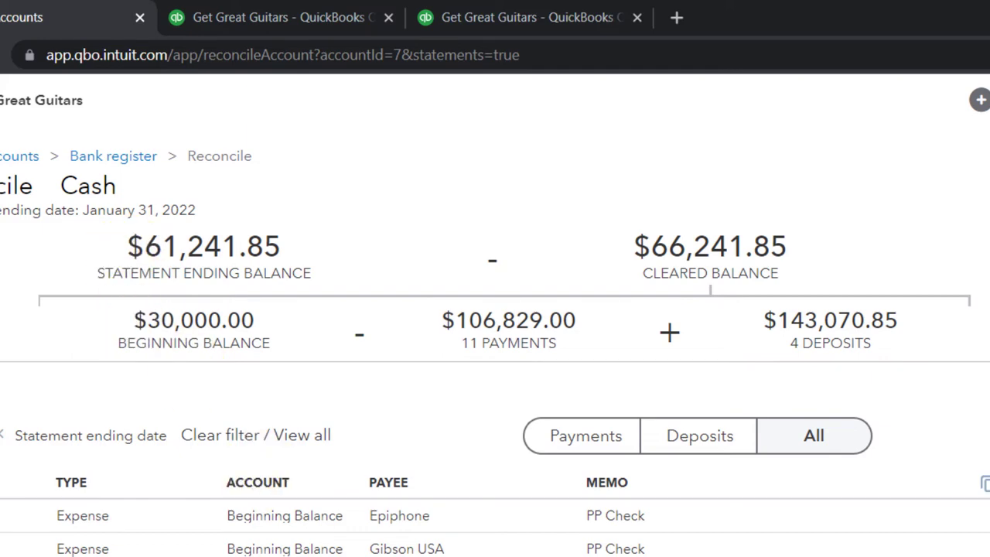
Switch to Bank Stmt Jan.pdf in Acrobat Reader and highlight the January 1 balance and the total additions, checking them against the reconciliation.
{"action": "key", "text": "alt+Tab"}
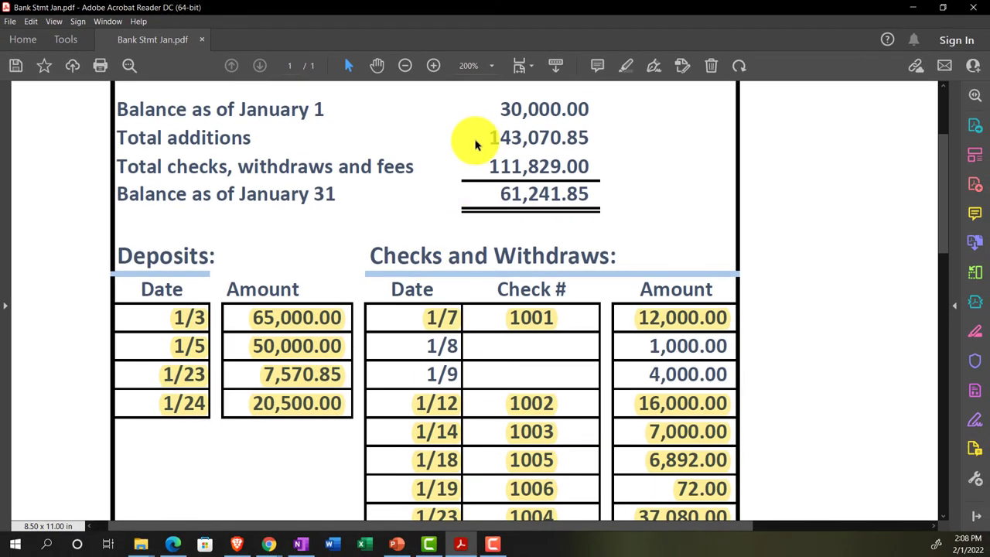
{"action": "left_click_drag", "start_coordinate": [498, 107], "coordinate": [589, 110]}
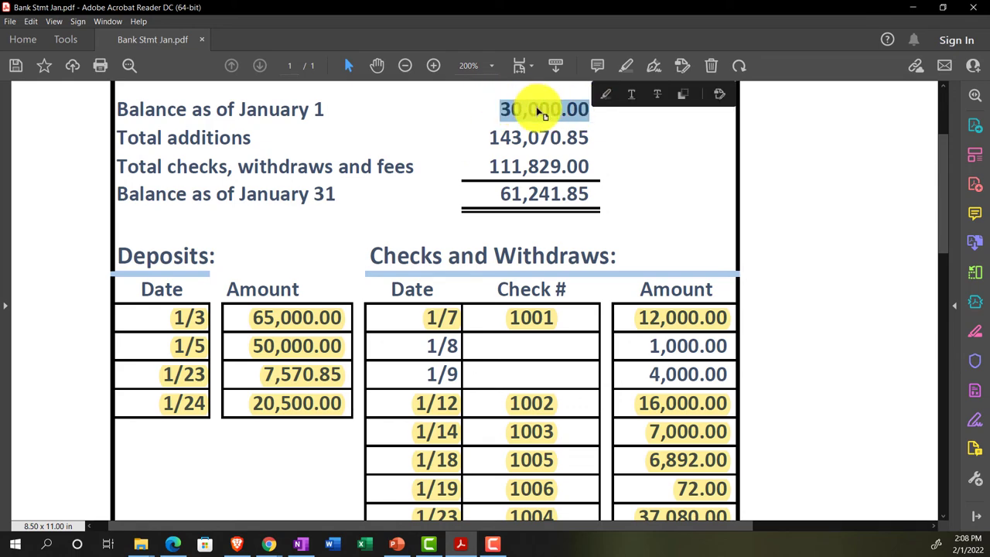
{"action": "left_click", "coordinate": [463, 544]}
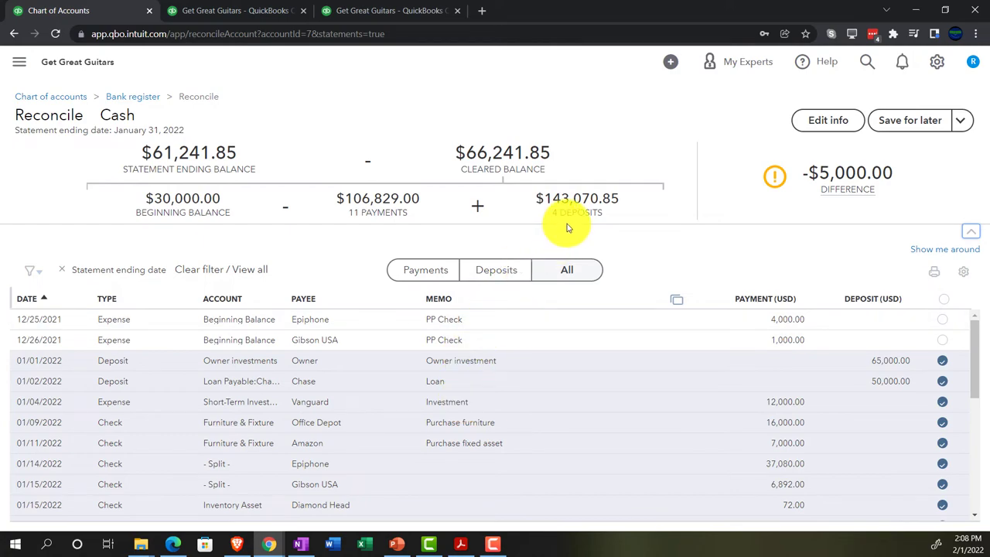
{"action": "left_click", "coordinate": [460, 545]}
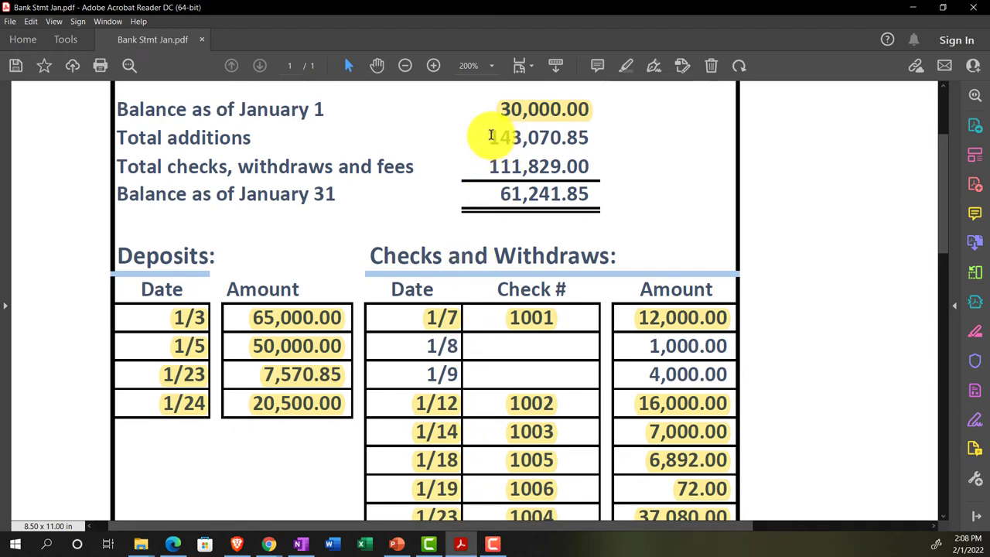
{"action": "left_click_drag", "start_coordinate": [490, 136], "coordinate": [626, 133]}
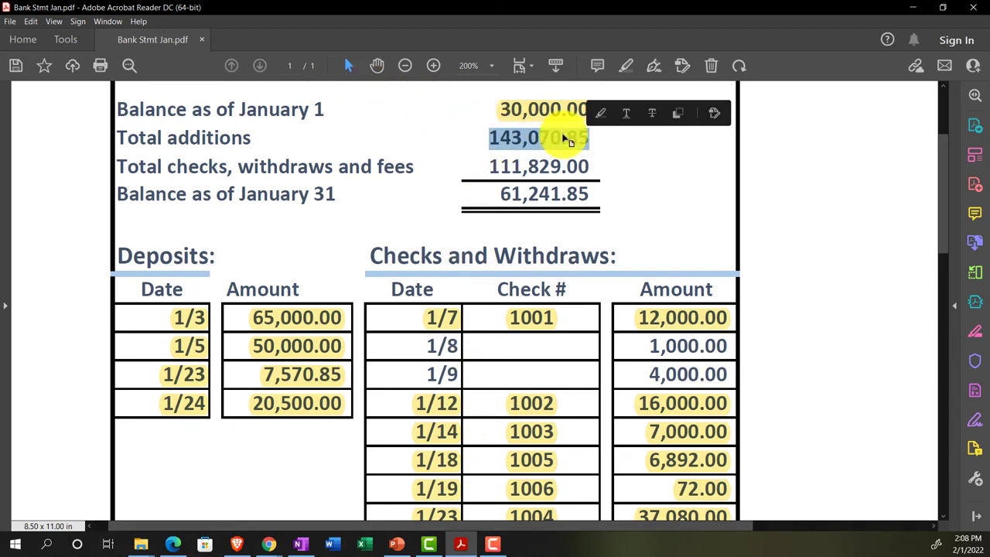
{"action": "left_click", "coordinate": [593, 139]}
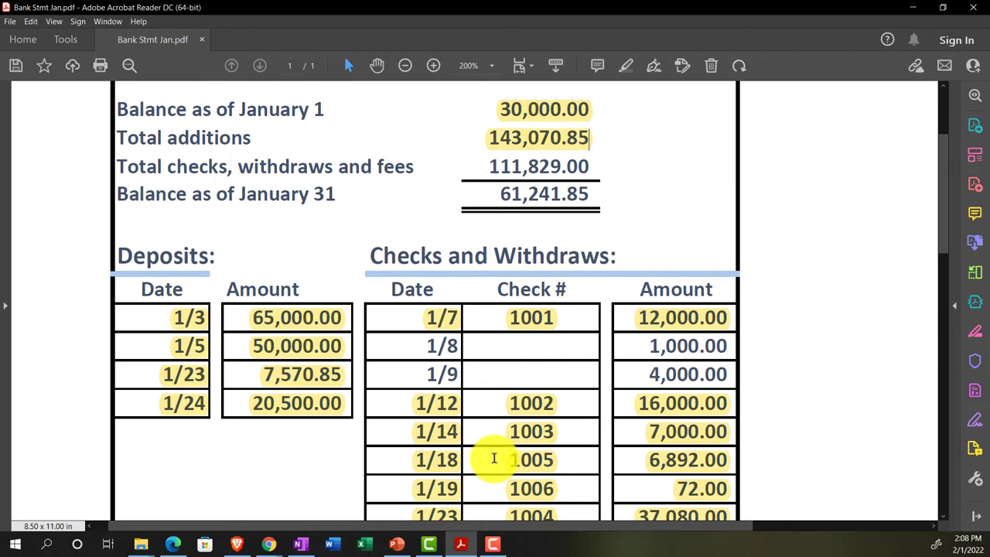
Return to the QuickBooks reconciliation and mark the 12/25/2021 Epiphone and 12/26/2021 Gibson USA expenses as cleared.
{"action": "left_click", "coordinate": [462, 545]}
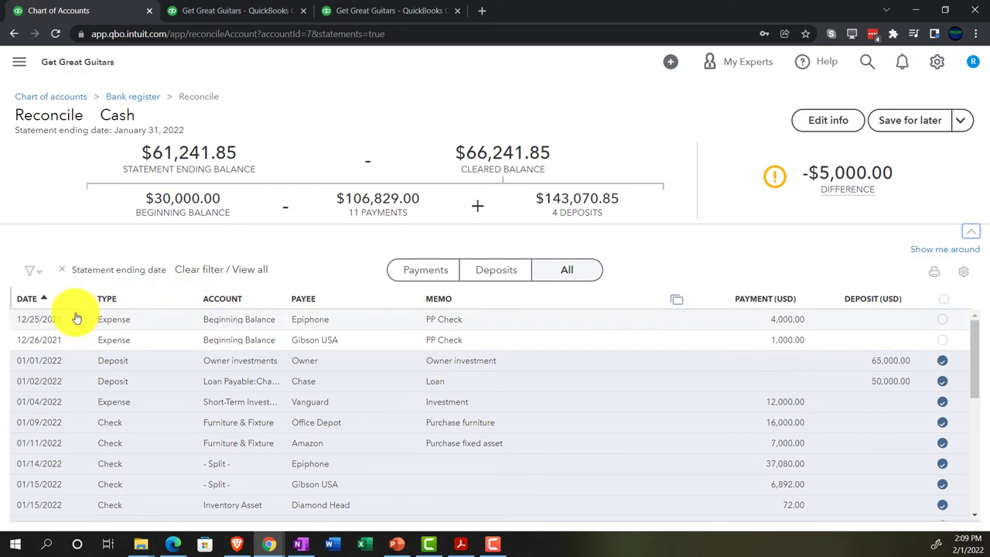
{"action": "left_click", "coordinate": [942, 320]}
{"action": "left_click", "coordinate": [942, 339]}
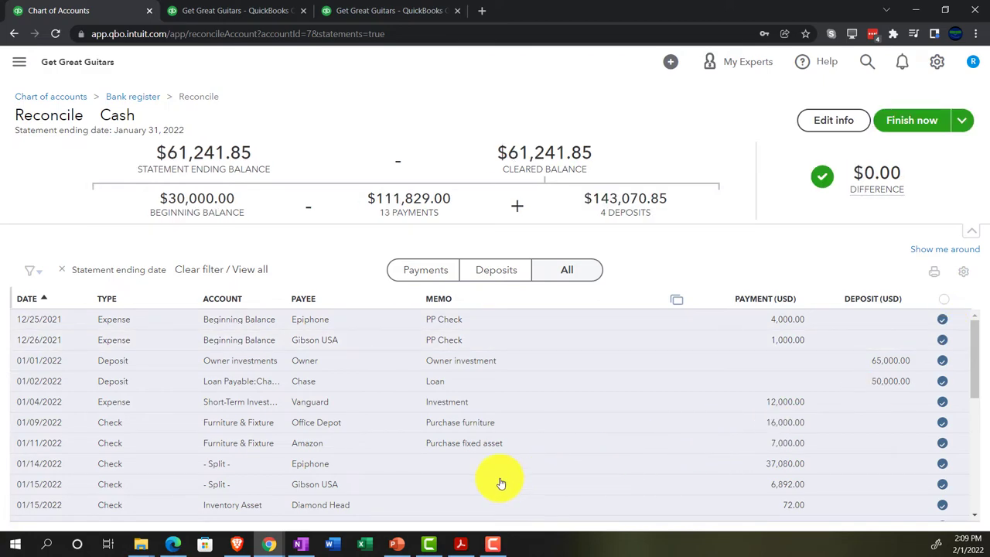
Switch to the bank statement PDF in Acrobat Reader and highlight the 1/8 and 1/9 withdrawals.
{"action": "left_click", "coordinate": [462, 544]}
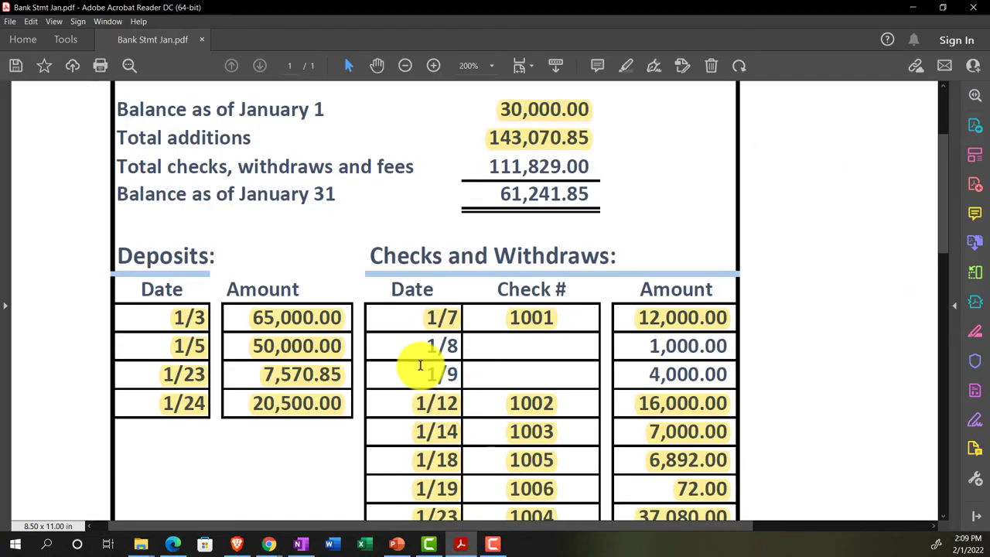
{"action": "left_click_drag", "start_coordinate": [417, 346], "coordinate": [702, 369]}
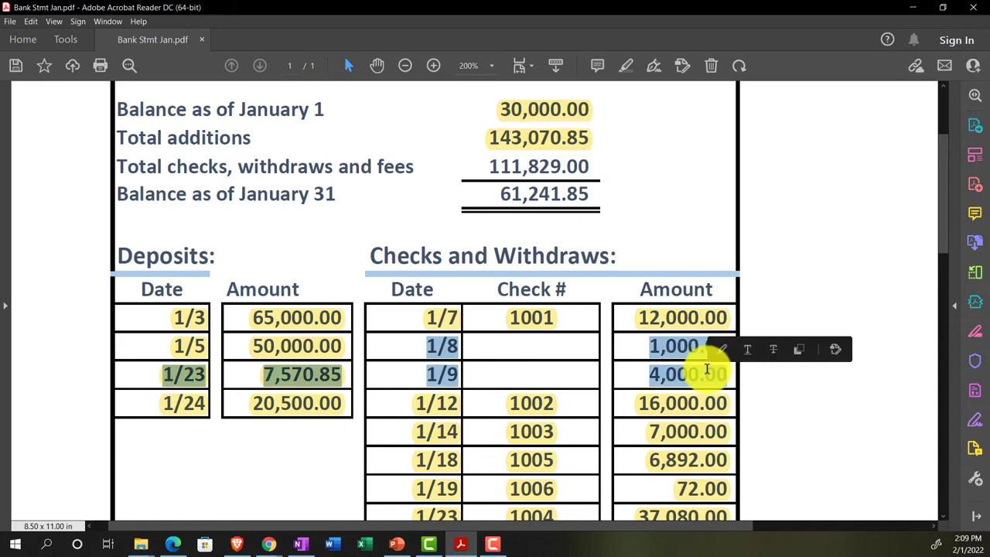
{"action": "left_click", "coordinate": [721, 350]}
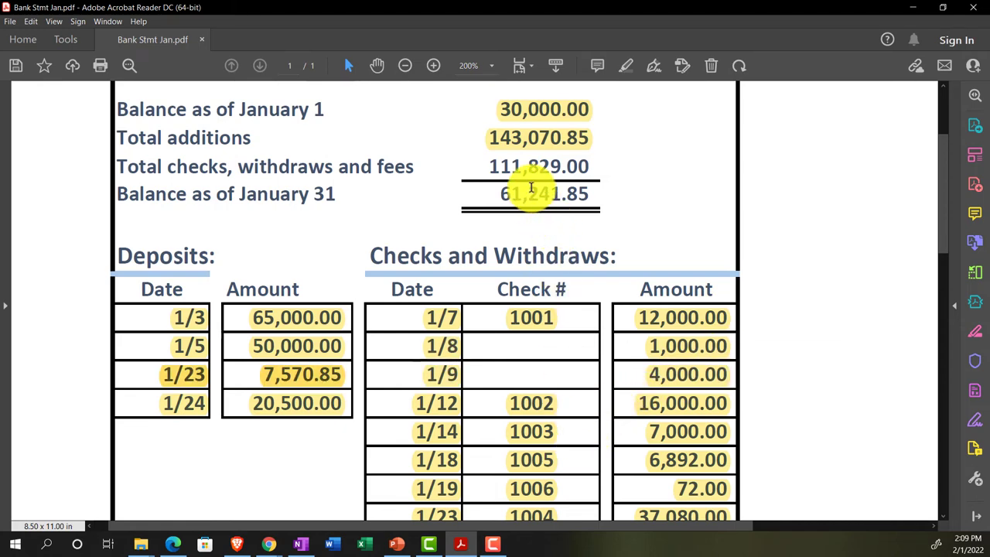
Compare the reconciliation's payments total with the bank statement PDF and highlight the statement's total checks, withdraws and fees.
{"action": "left_click", "coordinate": [464, 544]}
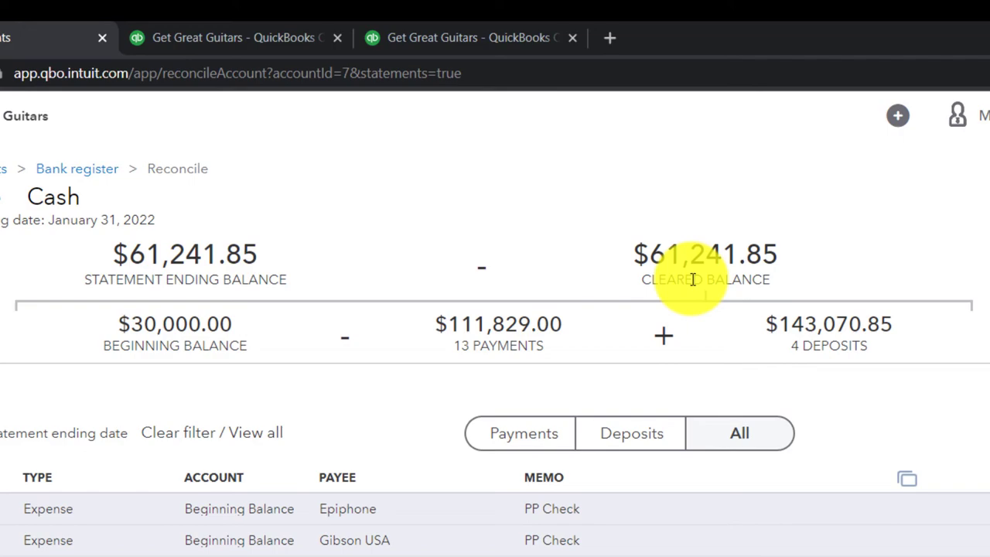
{"action": "left_click", "coordinate": [551, 556]}
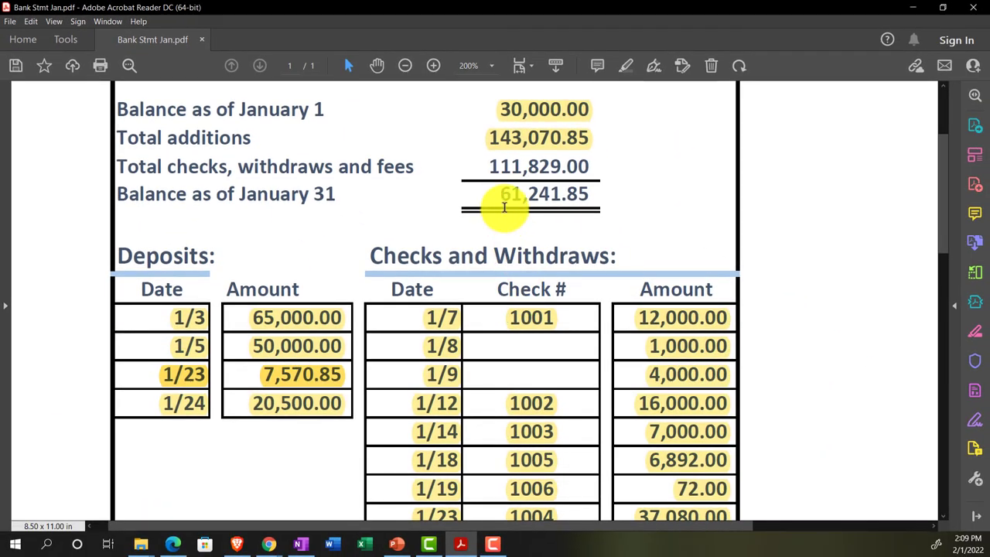
{"action": "left_click_drag", "start_coordinate": [485, 166], "coordinate": [592, 159]}
{"action": "left_click", "coordinate": [601, 151]}
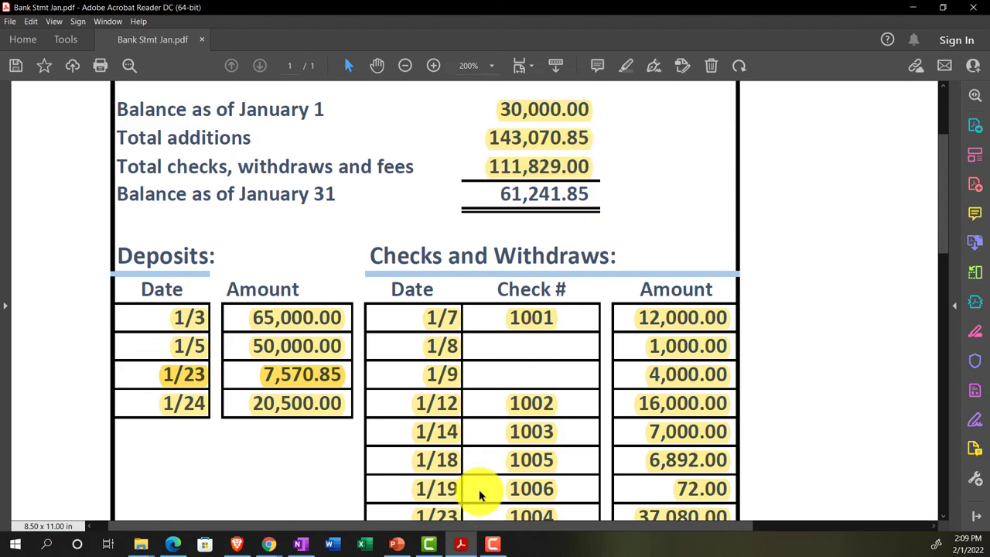
Return to the QuickBooks reconciliation and examine the transactions left uncleared through 01/31/2022.
{"action": "left_click", "coordinate": [462, 545]}
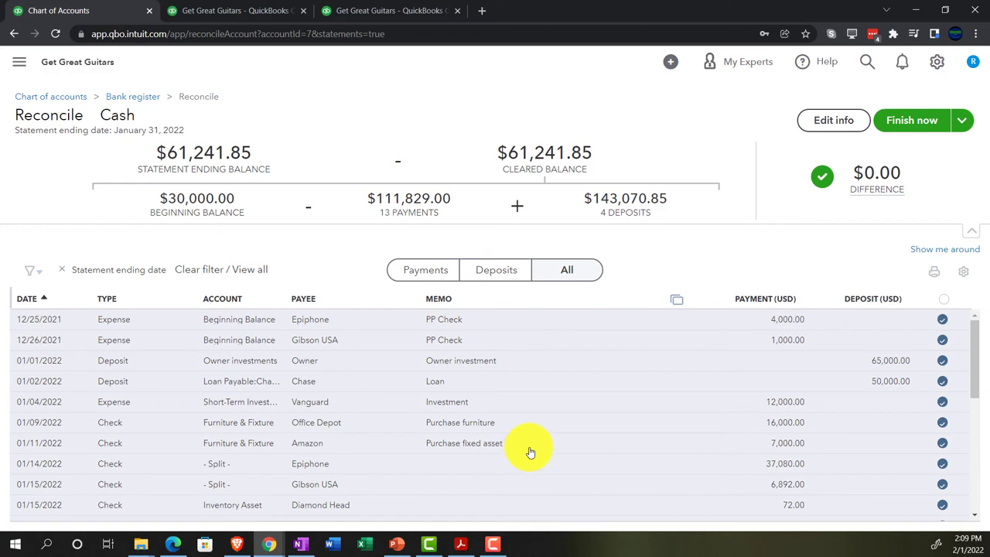
{"action": "scroll", "coordinate": [530, 452], "scroll_direction": "down", "scroll_amount": 3}
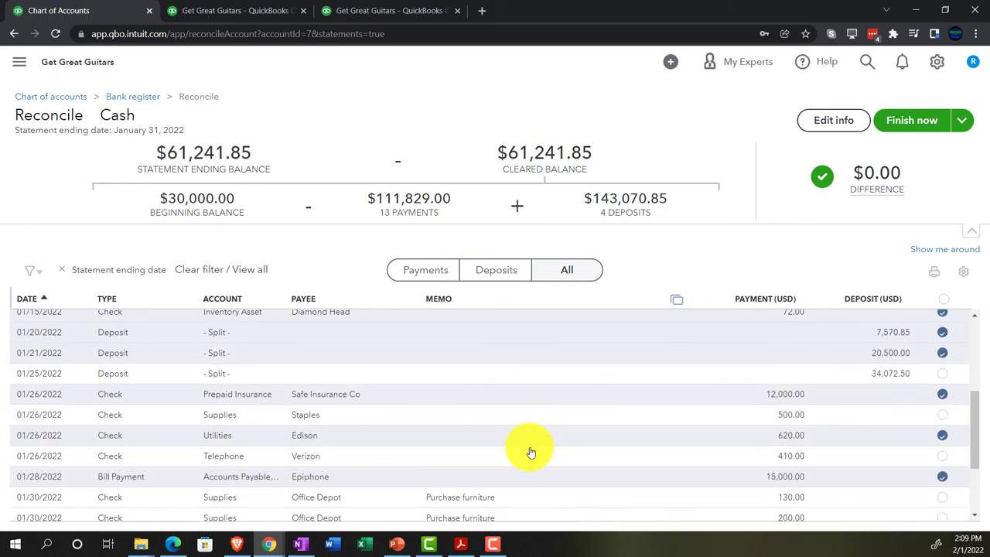
{"action": "scroll", "coordinate": [530, 452], "scroll_direction": "down", "scroll_amount": 1}
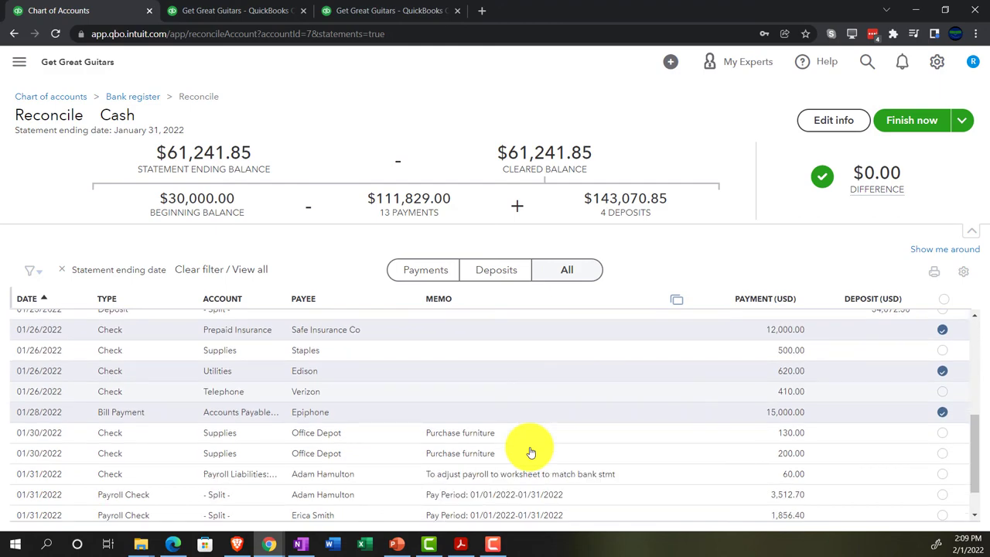
{"action": "scroll", "coordinate": [530, 452], "scroll_direction": "down", "scroll_amount": 1}
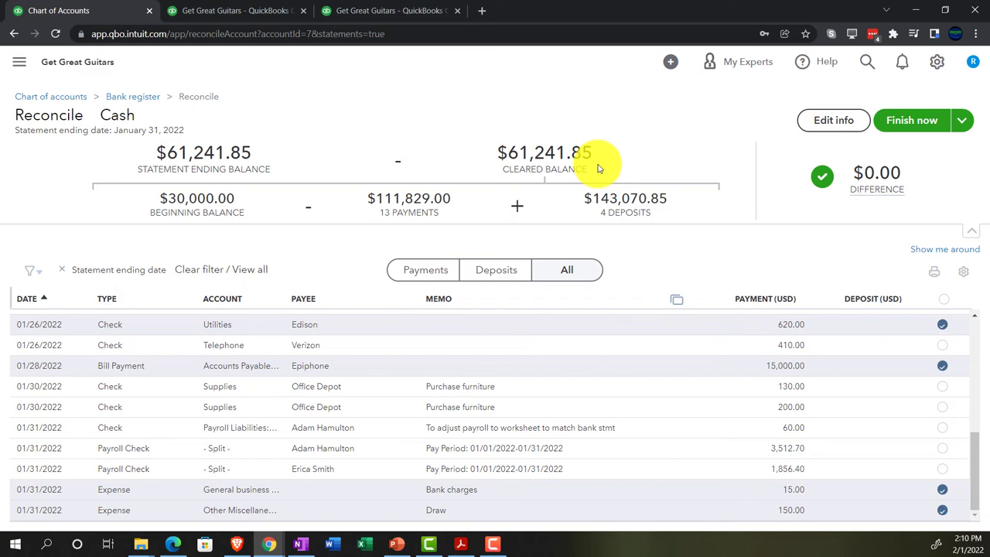
Examine the Cash balance on the January 31, 2022 Balance Sheet at an enlarged display size.
{"action": "left_click", "coordinate": [263, 11]}
{"action": "scroll", "coordinate": [482, 371], "scroll_direction": "up", "scroll_amount": 5}
{"action": "key", "text": "ctrl+plus"}
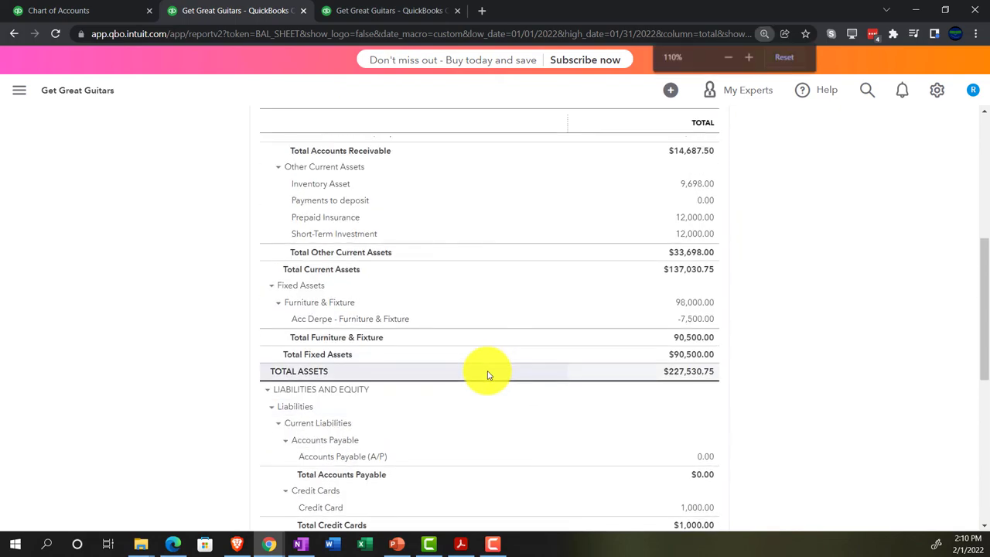
{"action": "scroll", "coordinate": [487, 375], "scroll_direction": "up", "scroll_amount": 8}
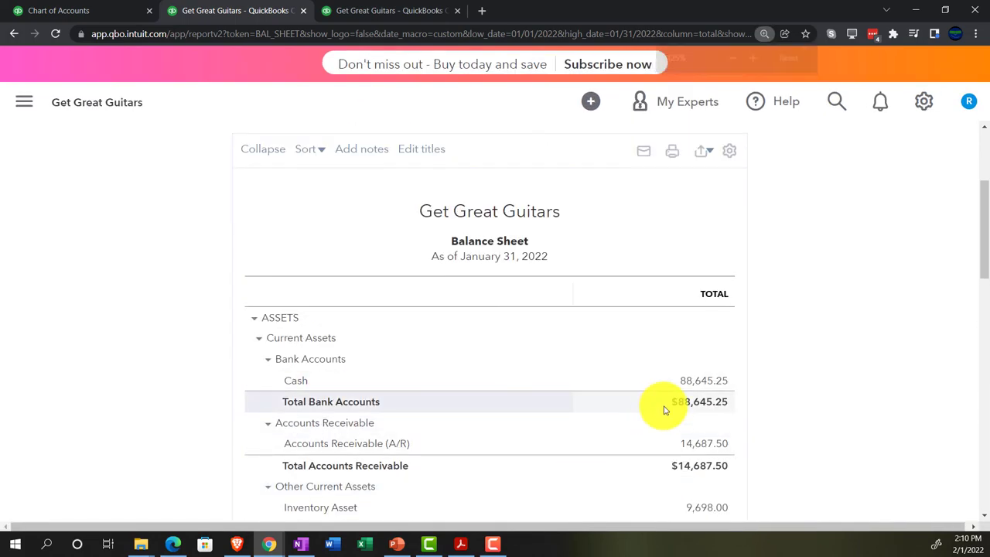
{"action": "key", "text": "ctrl+plus"}
{"action": "key", "text": "ctrl+plus"}
{"action": "scroll", "coordinate": [611, 440], "scroll_direction": "down", "scroll_amount": 1}
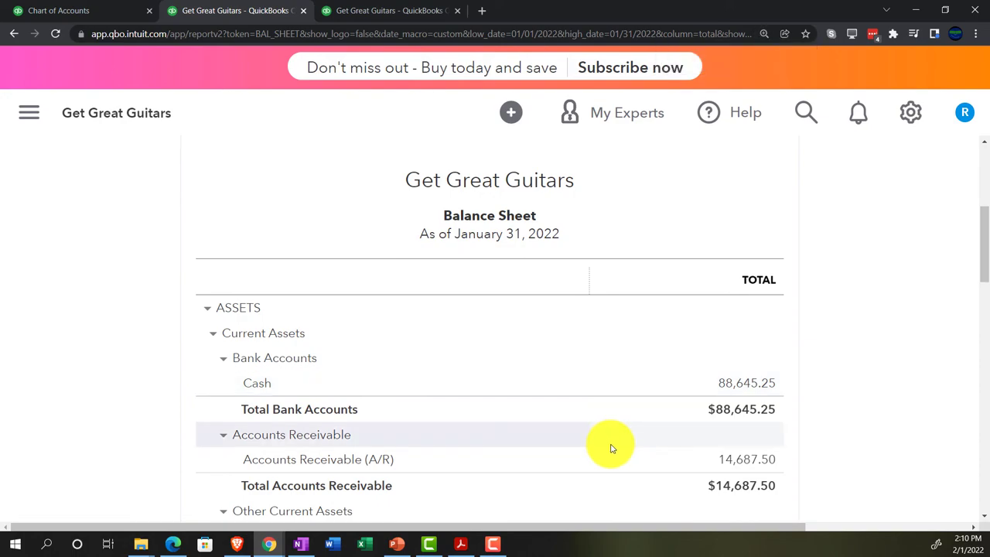
Return to the Cash reconciliation, reduce the page zoom, and save the reconciliation for later.
{"action": "left_click", "coordinate": [101, 11]}
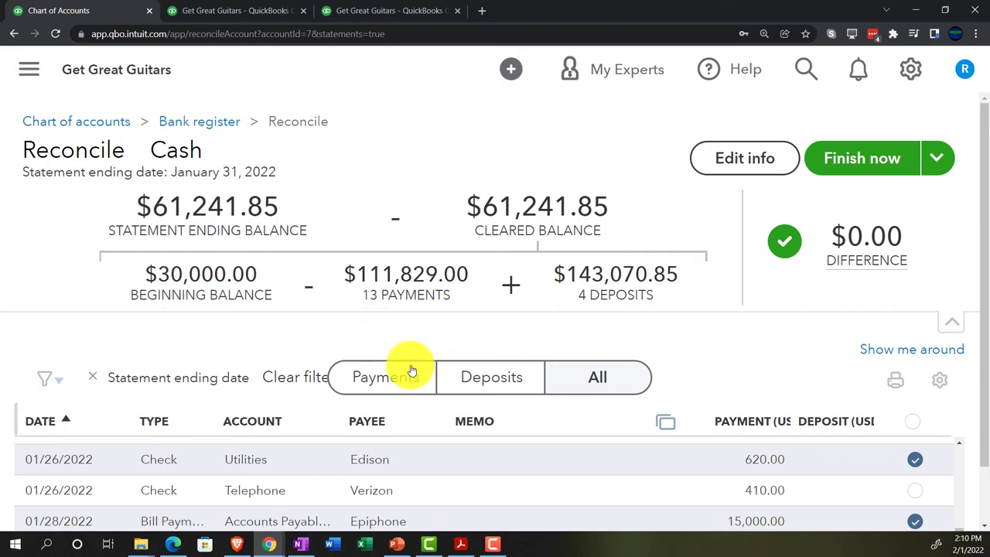
{"action": "key", "text": "ctrl+minus"}
{"action": "key", "text": "ctrl+minus"}
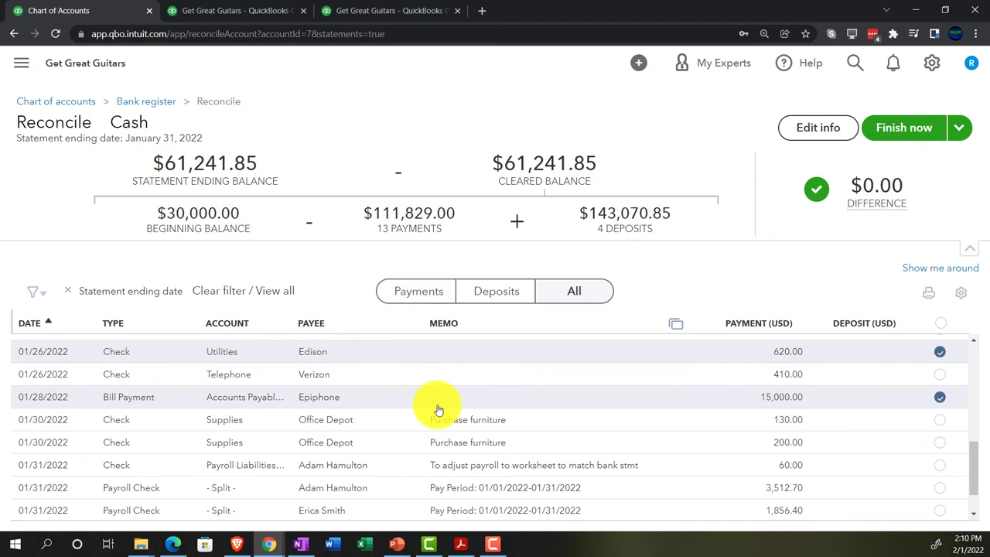
{"action": "left_click", "coordinate": [962, 133]}
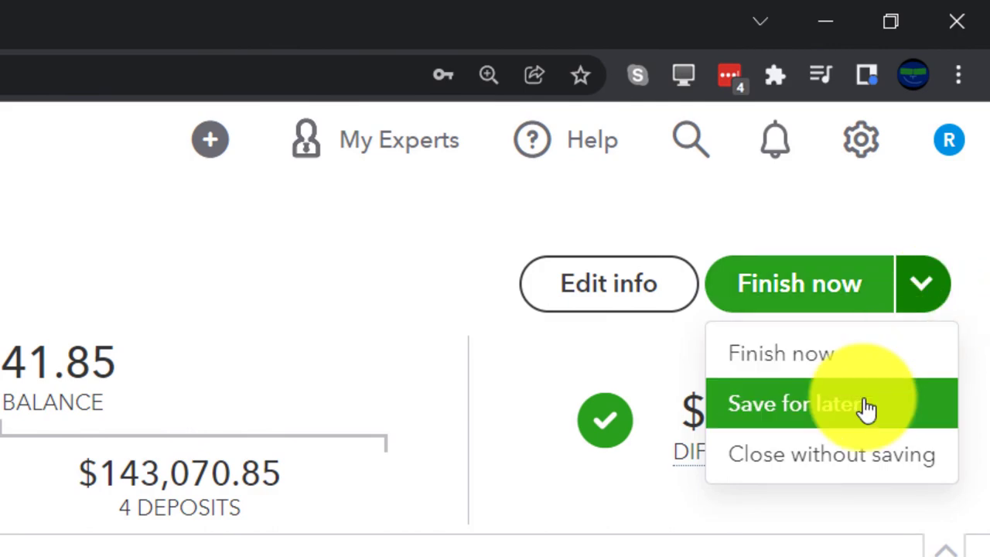
{"action": "left_click", "coordinate": [870, 403]}
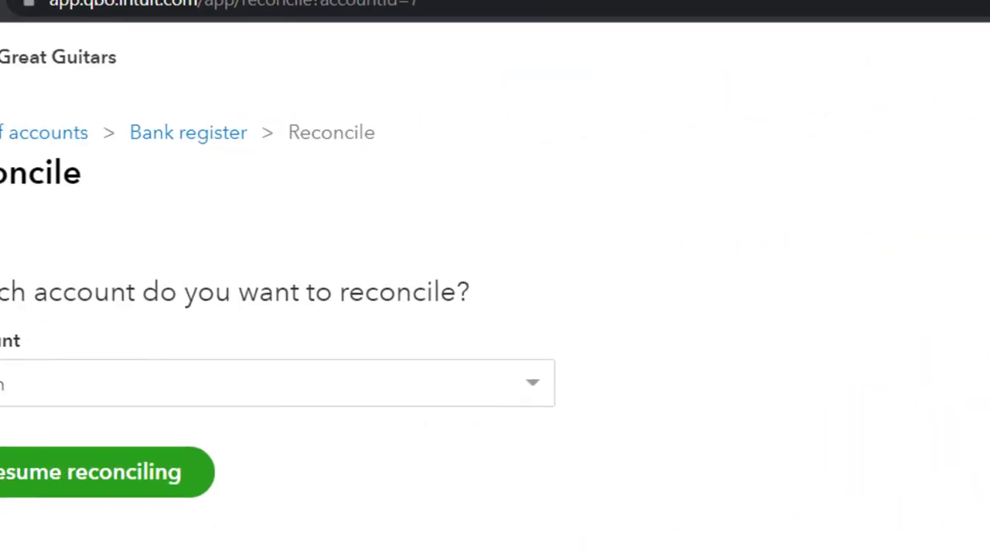
Open the Bookkeeping navigation from the Reconcile page.
{"action": "left_click", "coordinate": [40, 47]}
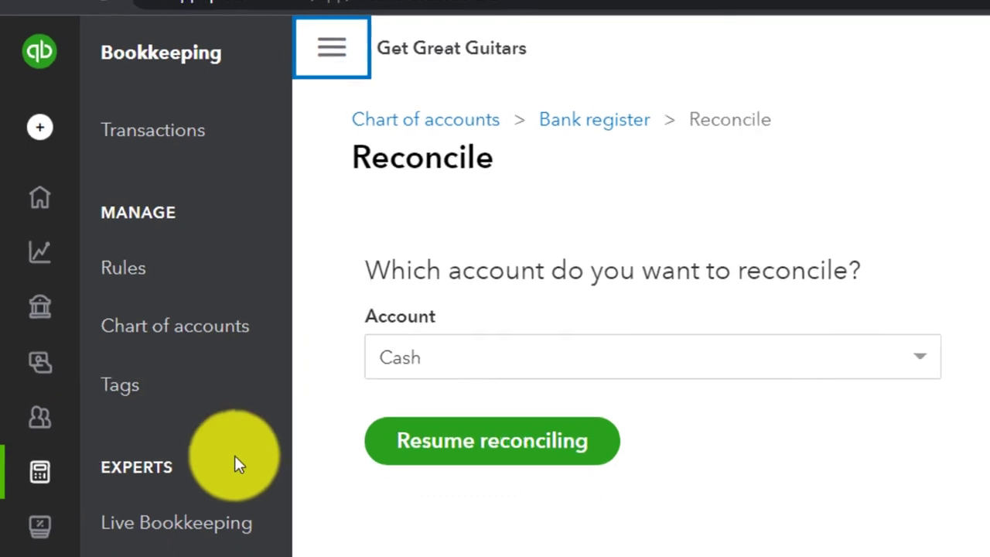